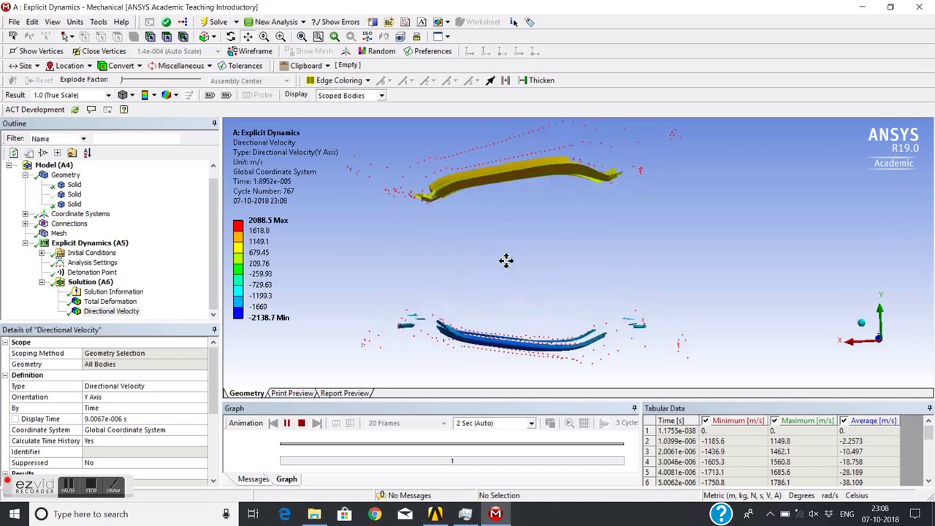
Stop the velocity animation and retrieve the Y velocity result at the first time step.
middle_drag(520, 247, 471, 253)
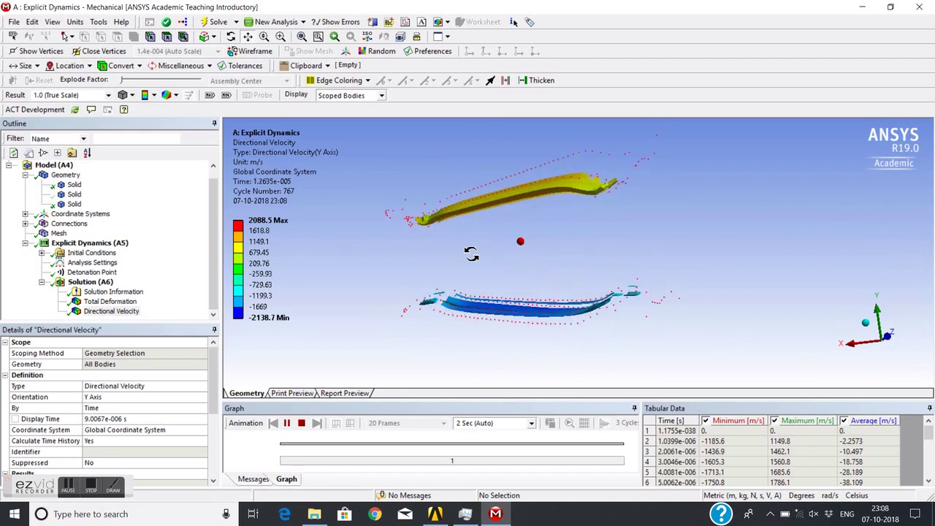
click(301, 423)
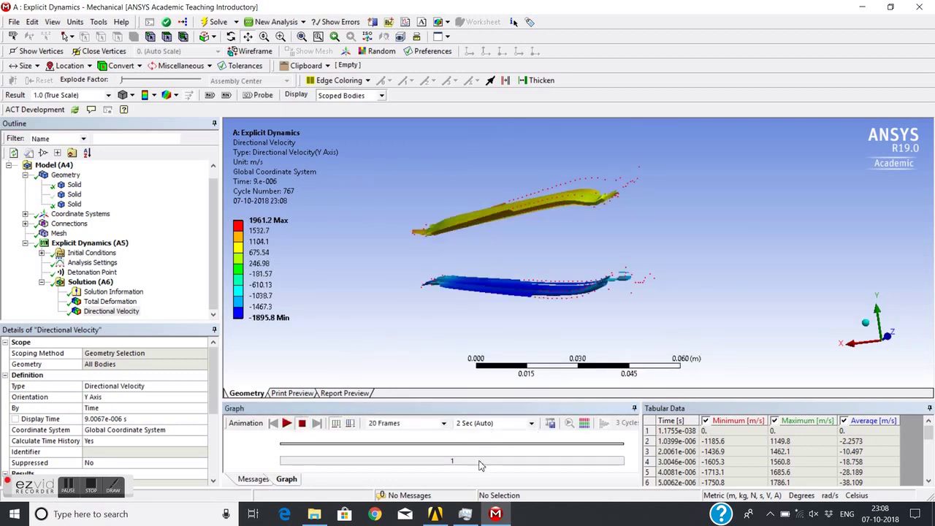
click(677, 432)
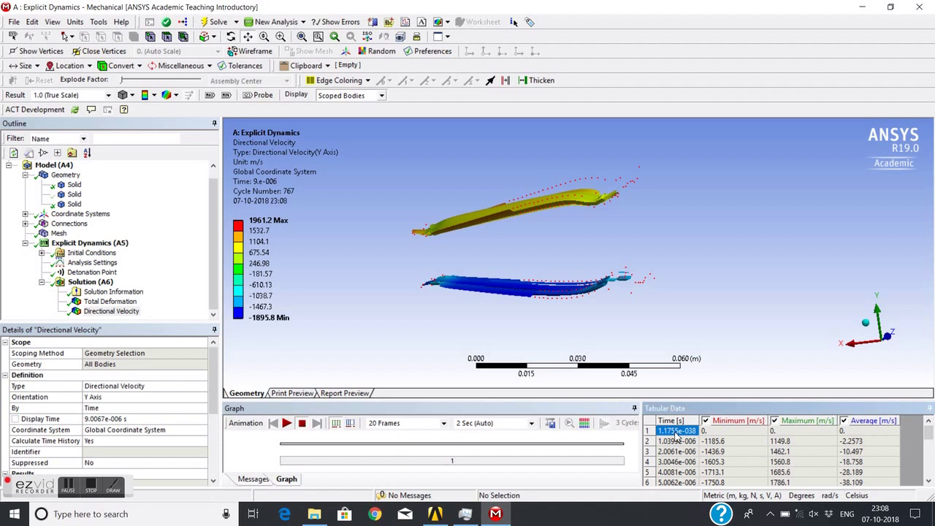
right_click(678, 434)
click(703, 452)
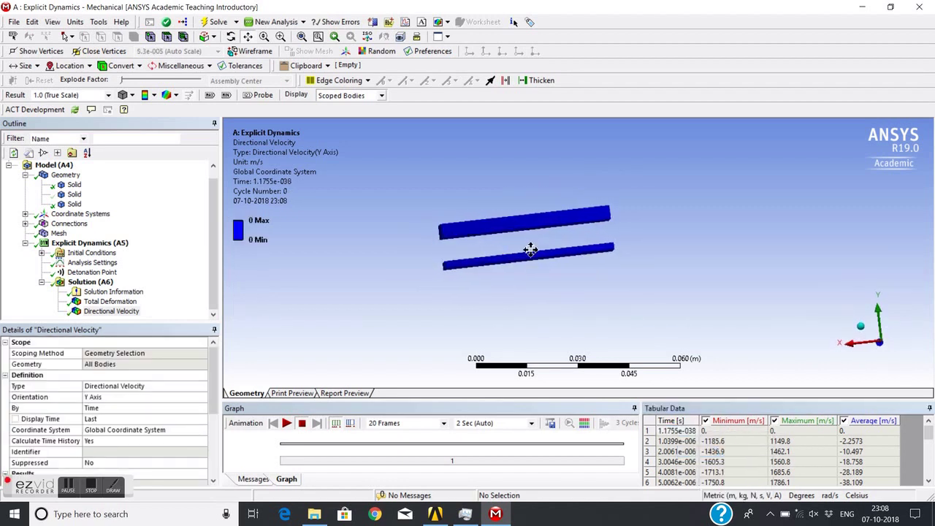
scroll(531, 250, up, 2)
middle_drag(530, 249, 501, 199)
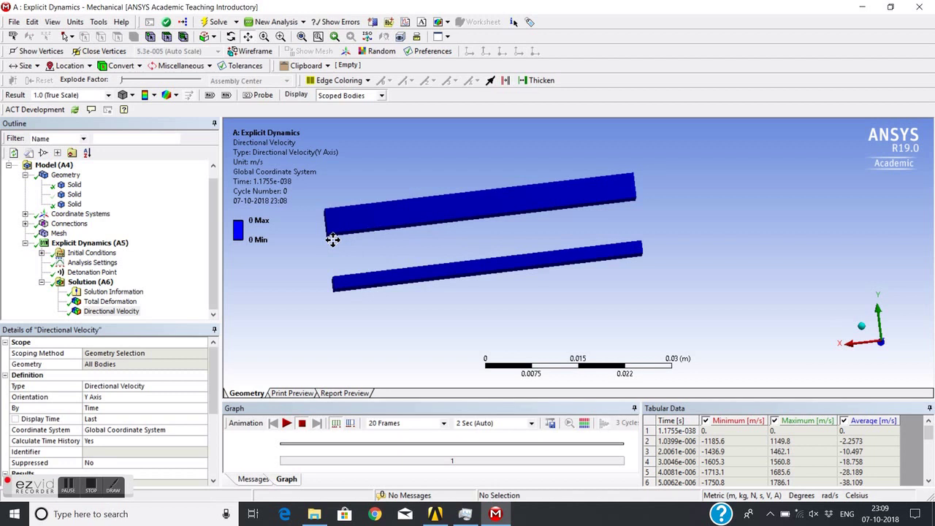
Show the hidden HMX-TNT explosive body and inspect its Detonation Point settings.
right_click(61, 195)
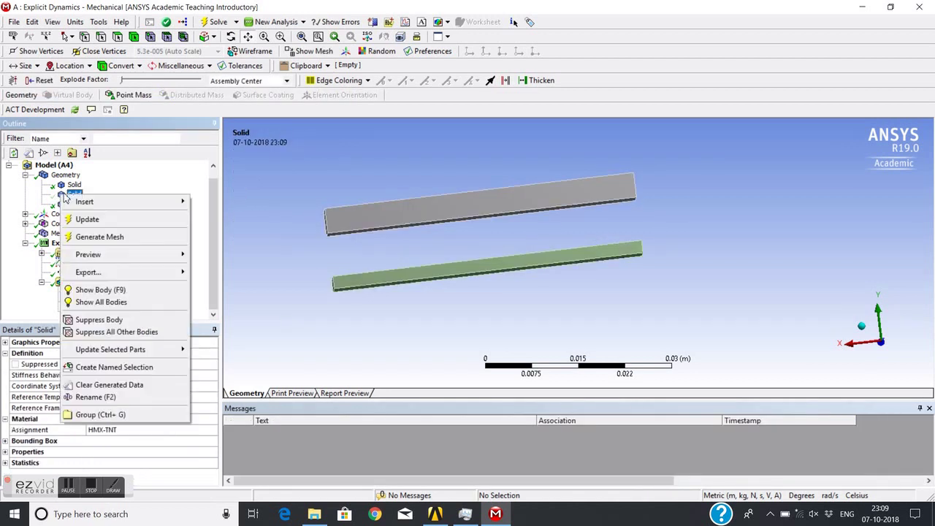
click(88, 291)
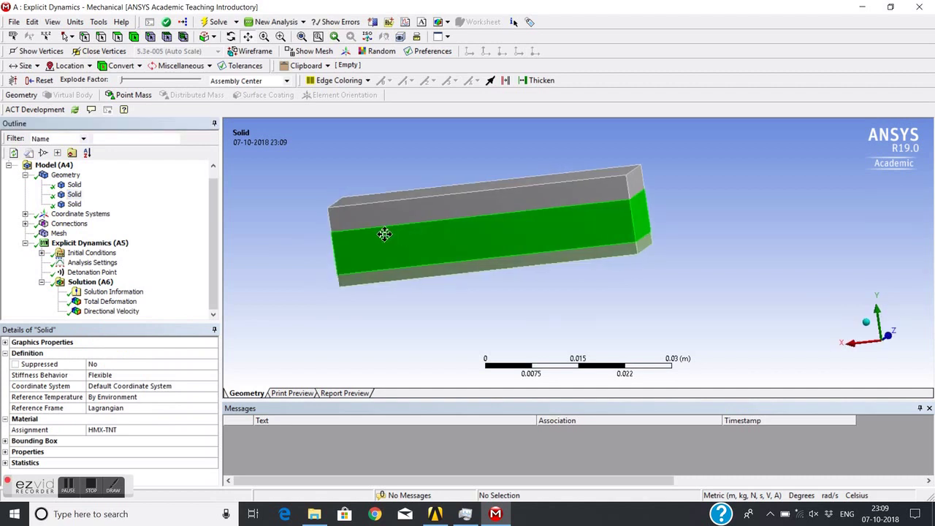
scroll(336, 221, up, 1)
middle_drag(346, 230, 384, 231)
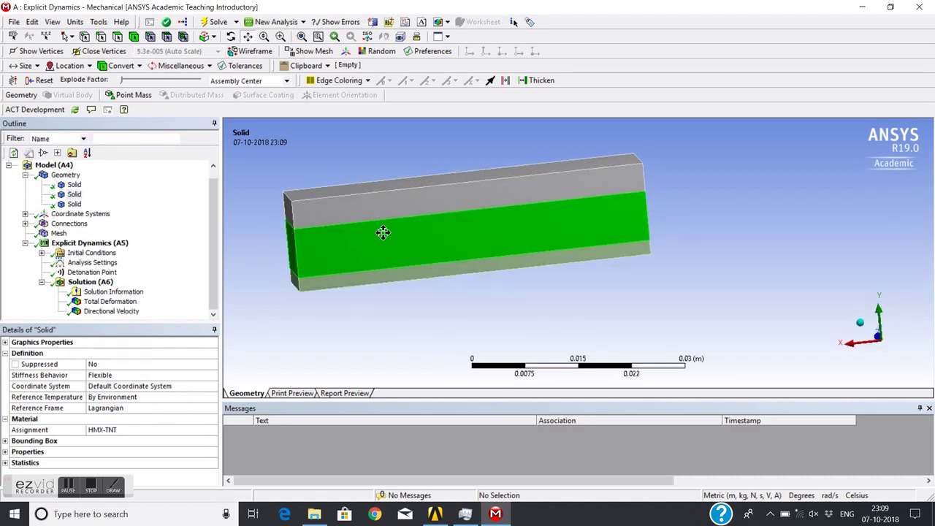
click(91, 272)
middle_drag(511, 213, 596, 214)
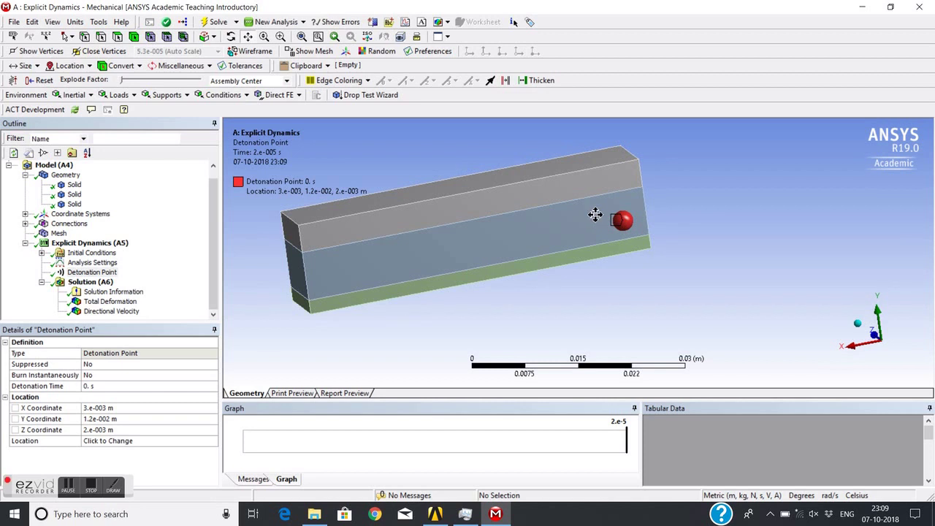
ctrl+middle_drag(463, 236, 516, 226)
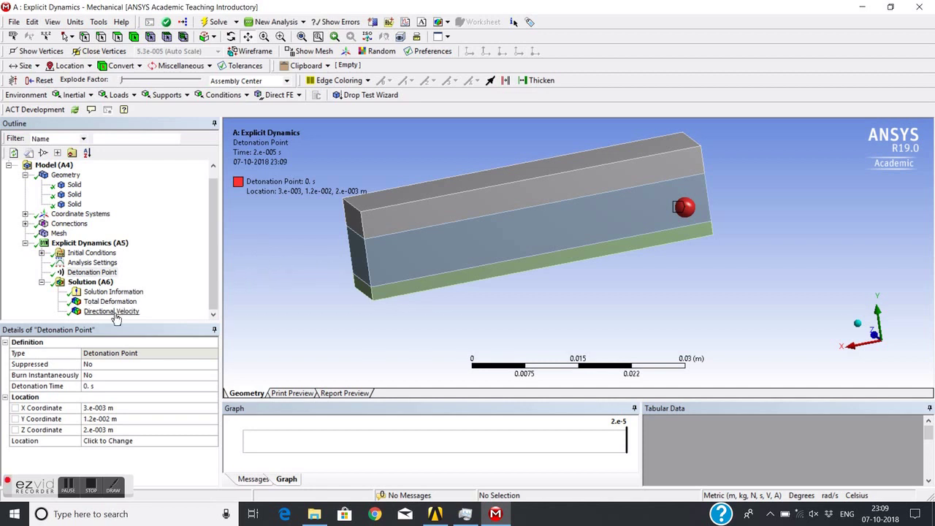
Hide the HMX-TNT body again and play the Directional Velocity animation.
click(74, 194)
right_click(77, 194)
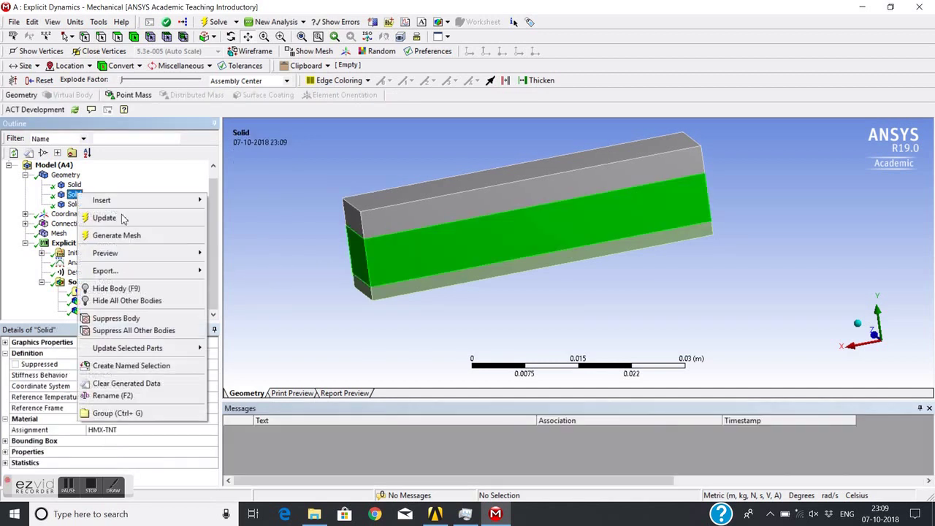
click(110, 290)
click(119, 314)
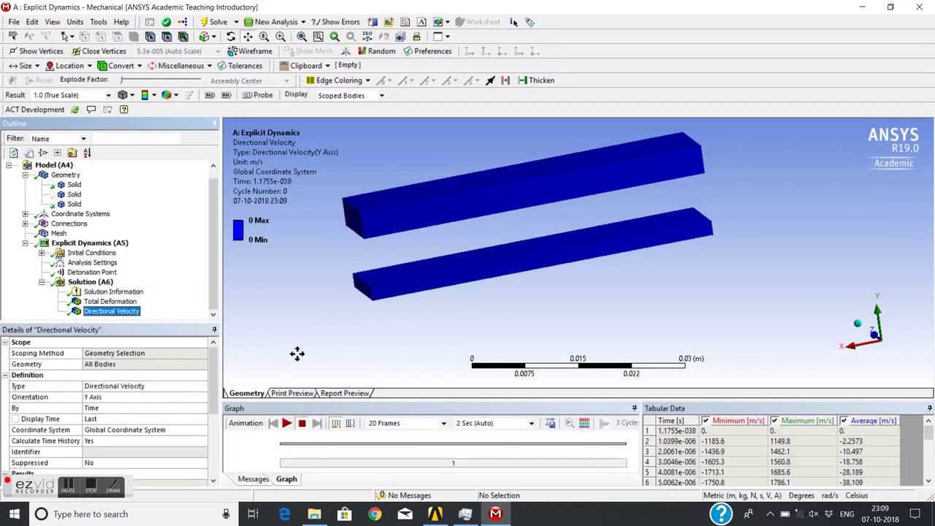
click(288, 423)
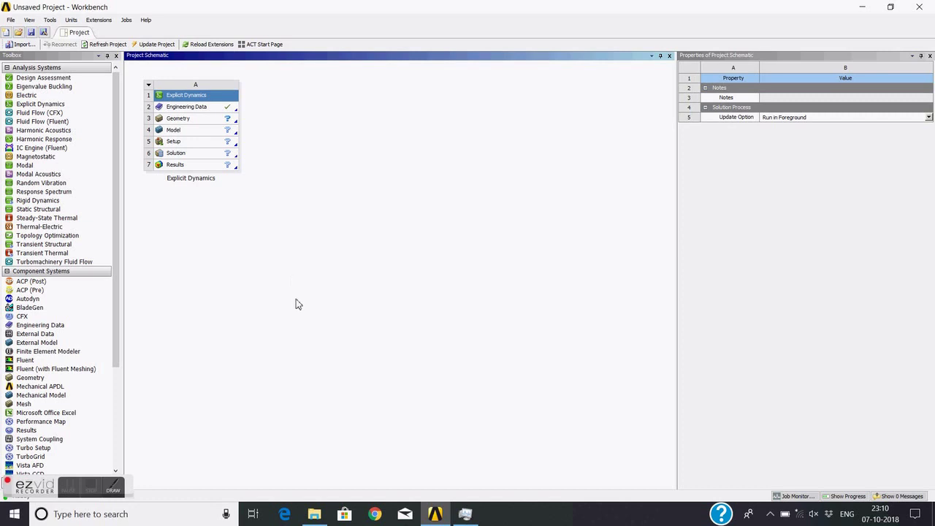
Inspect the properties of the Explicit Dynamics system, the project schematic and its Engineering Data cell.
click(185, 99)
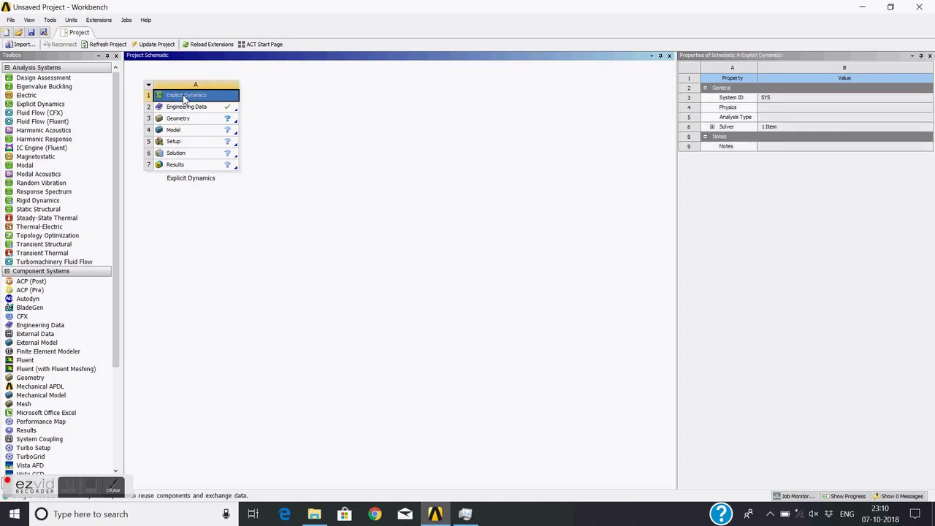
click(376, 198)
click(223, 111)
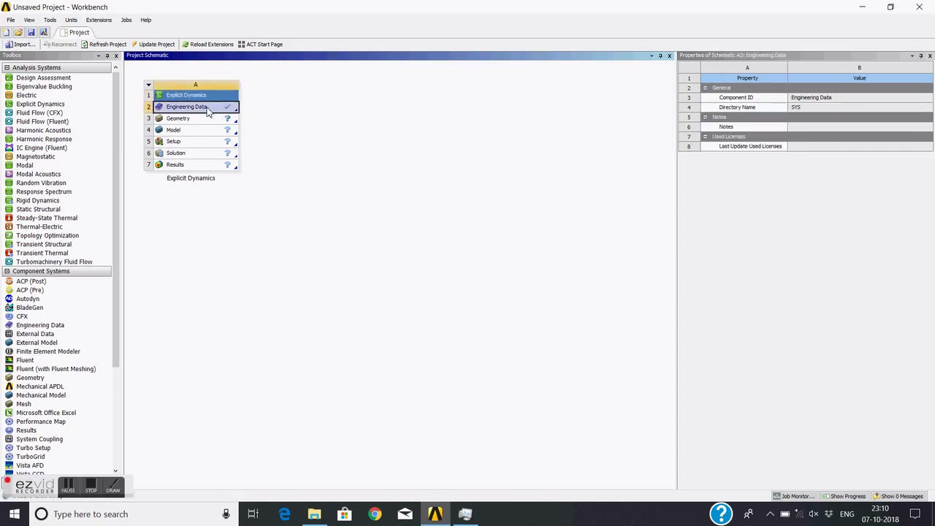
Open Engineering Data, show the material library sources and choose Explicit Materials.
double_click(208, 110)
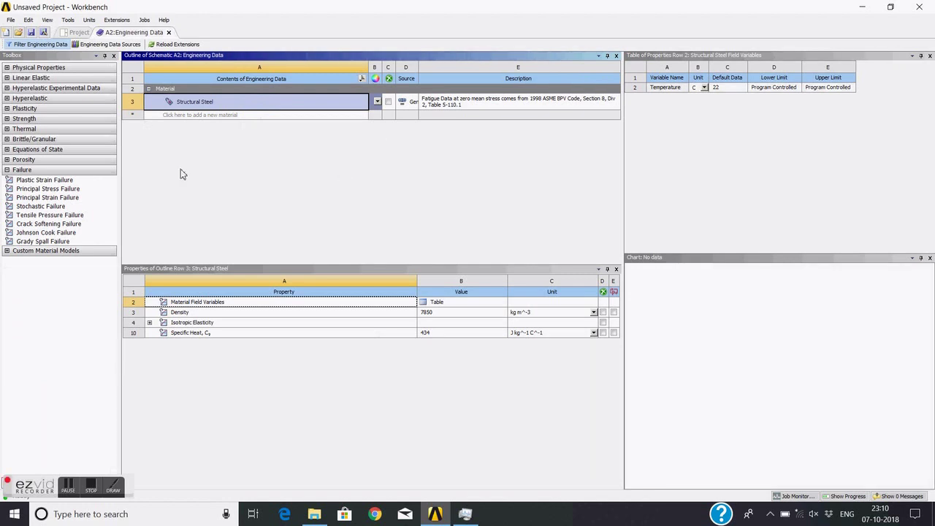
click(111, 44)
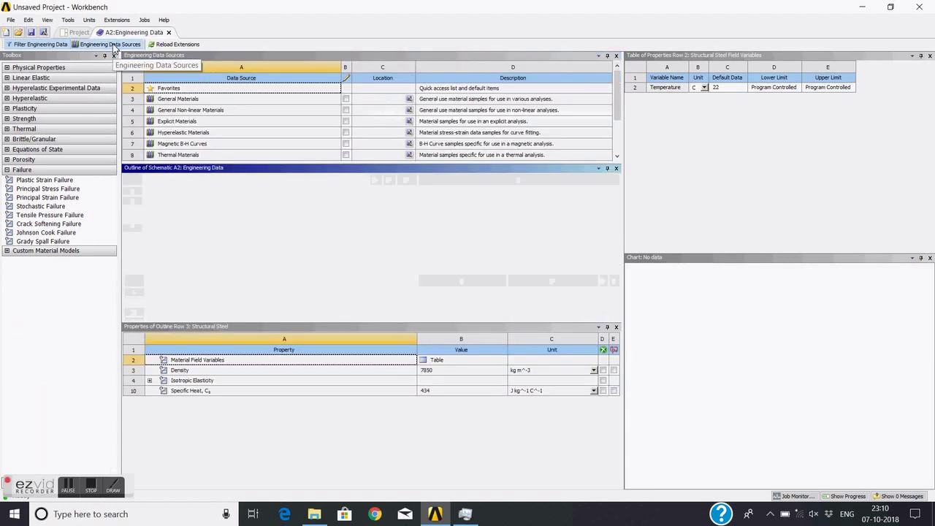
click(174, 123)
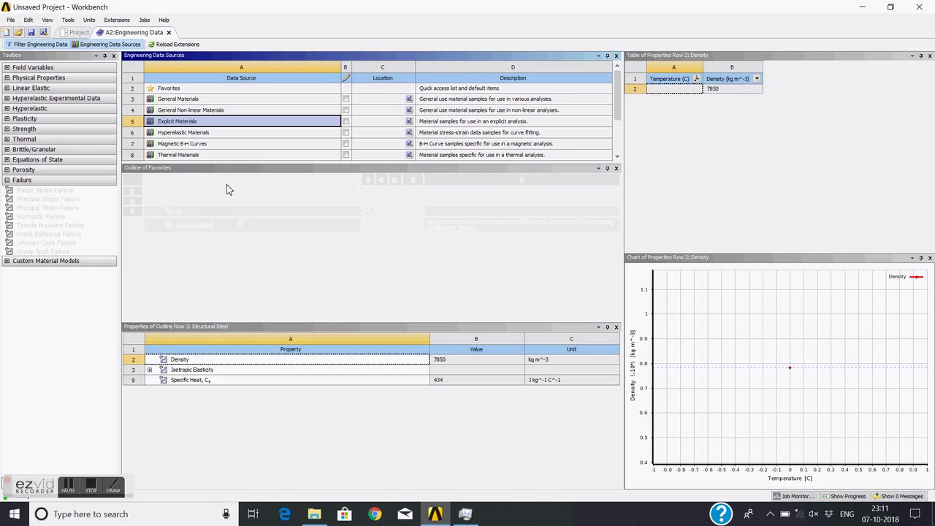
Browse the Explicit Materials library and pick AL 2024-T4 from the material list.
click(175, 122)
click(191, 242)
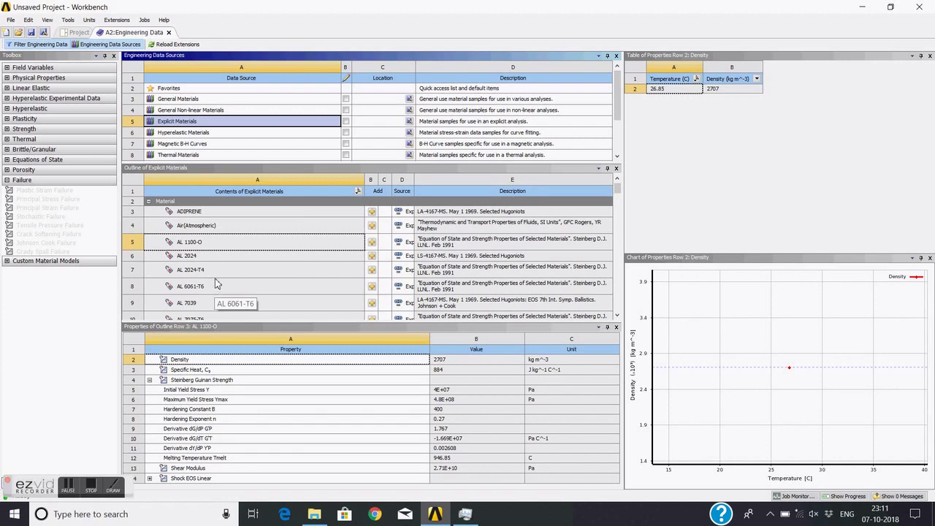
scroll(212, 272, down, 4)
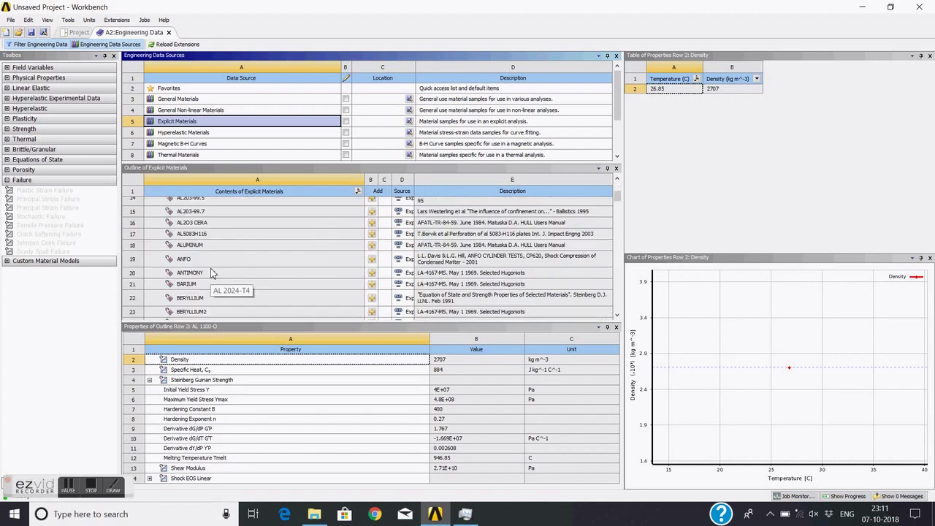
scroll(212, 273, up, 2)
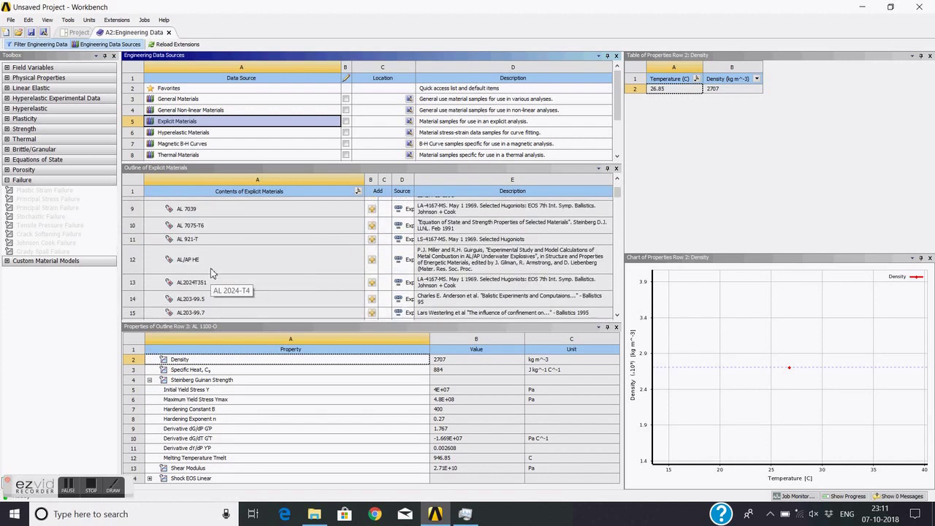
scroll(212, 272, up, 2)
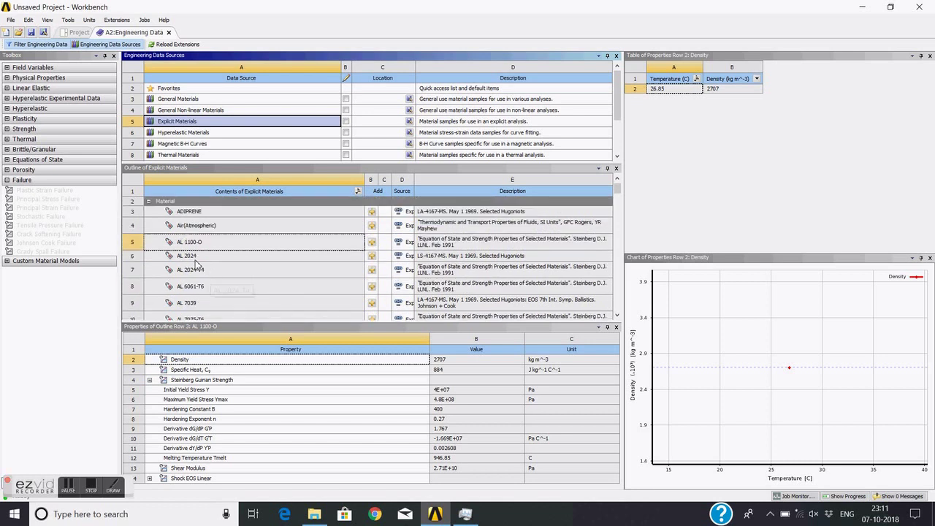
click(203, 271)
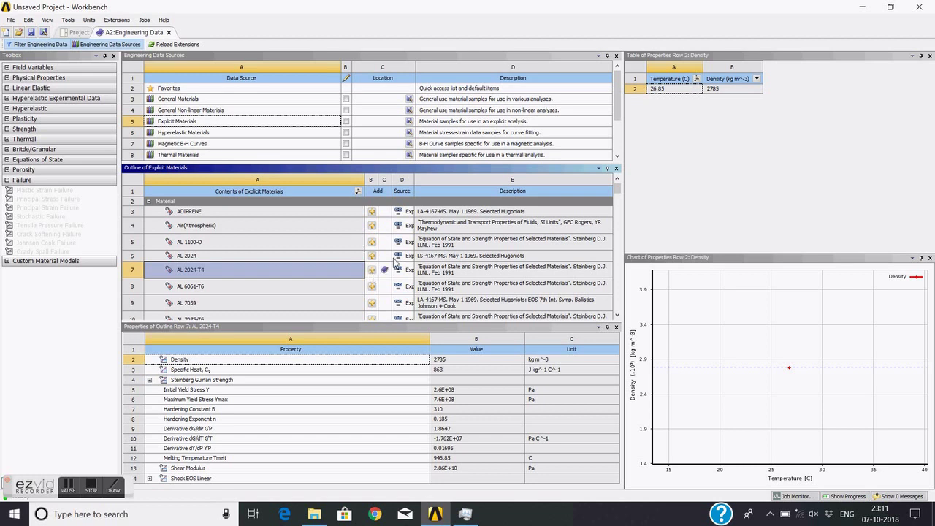
Scroll down to HMX-TNT and add it to the project's engineering data.
scroll(349, 275, down, 1)
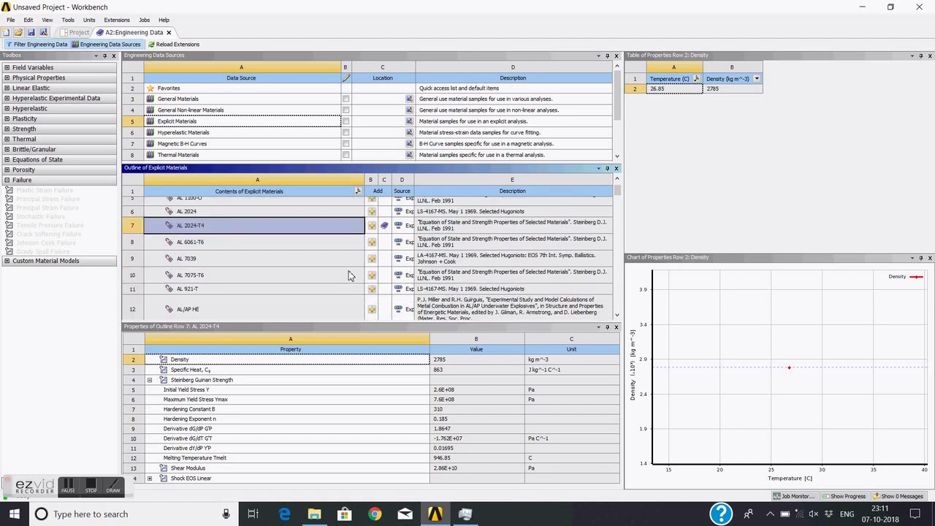
scroll(267, 282, down, 3)
scroll(268, 282, down, 10)
scroll(269, 282, down, 9)
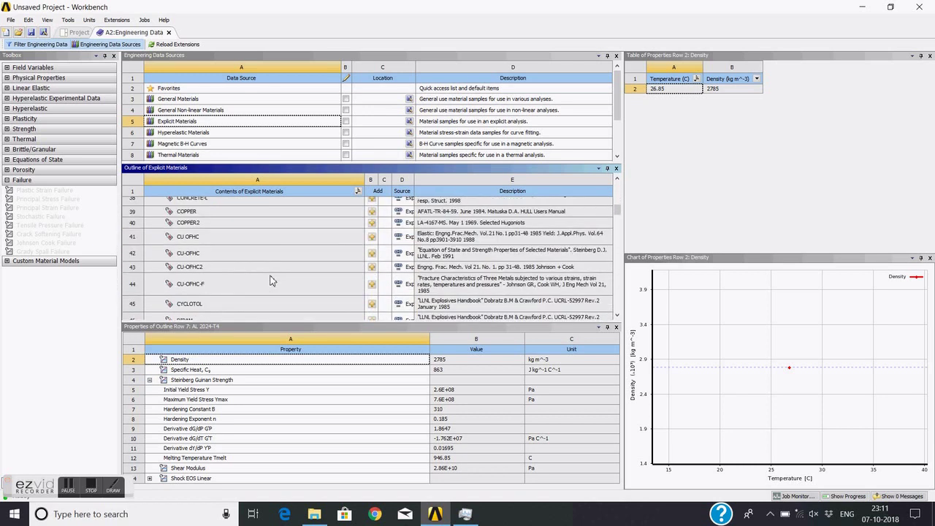
scroll(269, 281, down, 5)
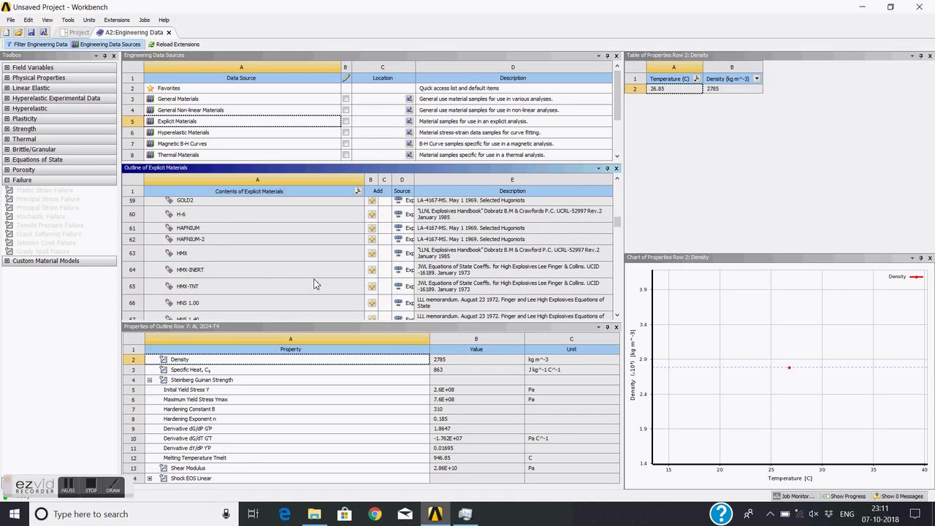
click(370, 291)
scroll(360, 291, down, 20)
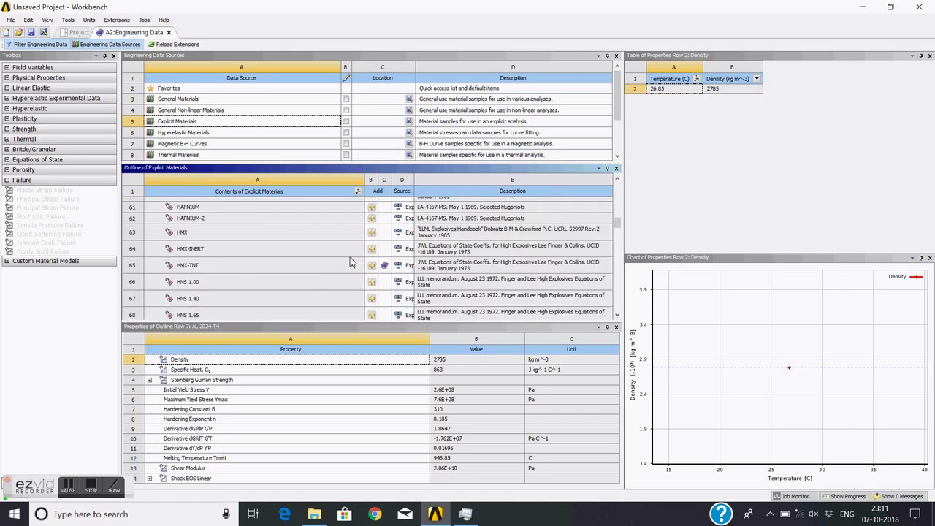
scroll(350, 262, up, 20)
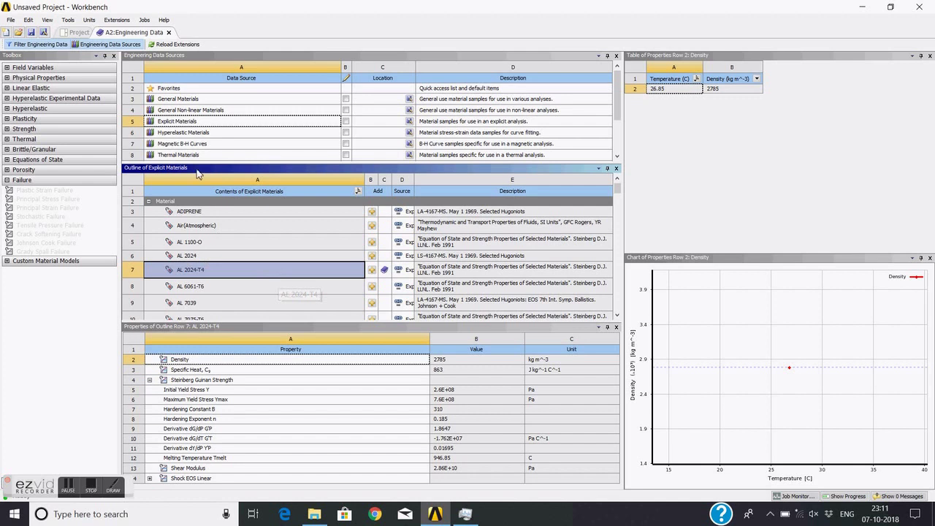
Return to the schematic and create a new DesignModeler geometry for the Geometry cell.
click(169, 33)
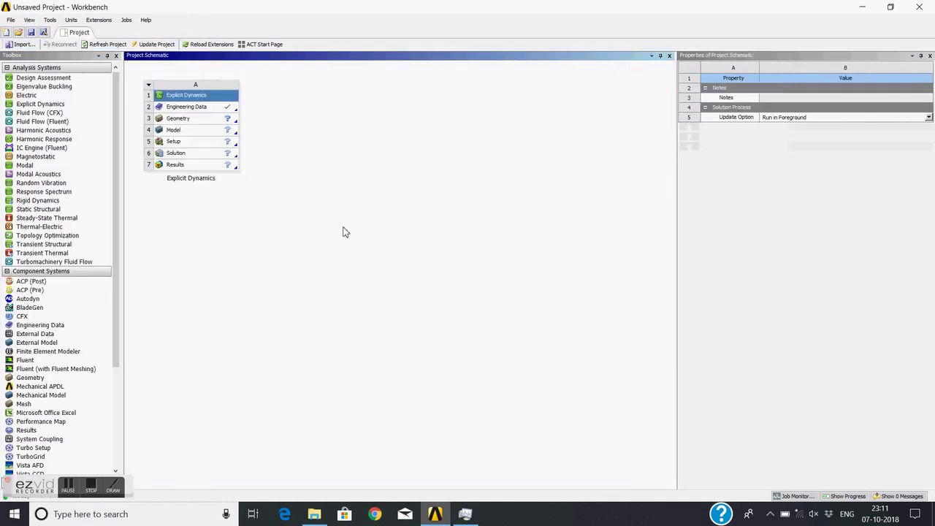
click(225, 121)
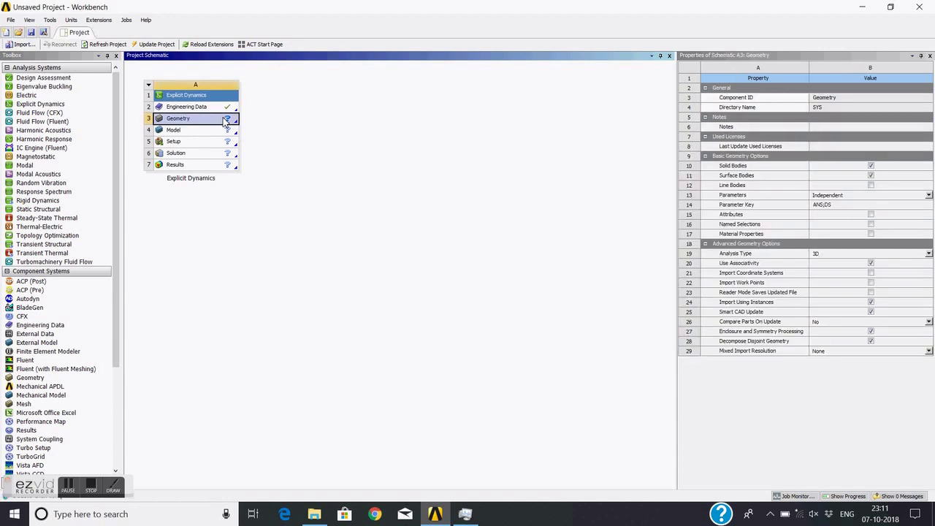
right_click(224, 121)
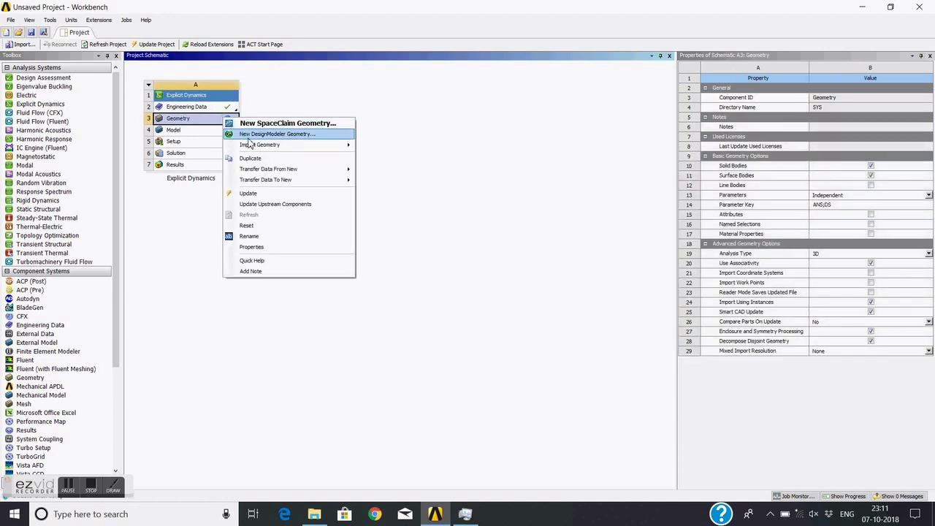
click(248, 136)
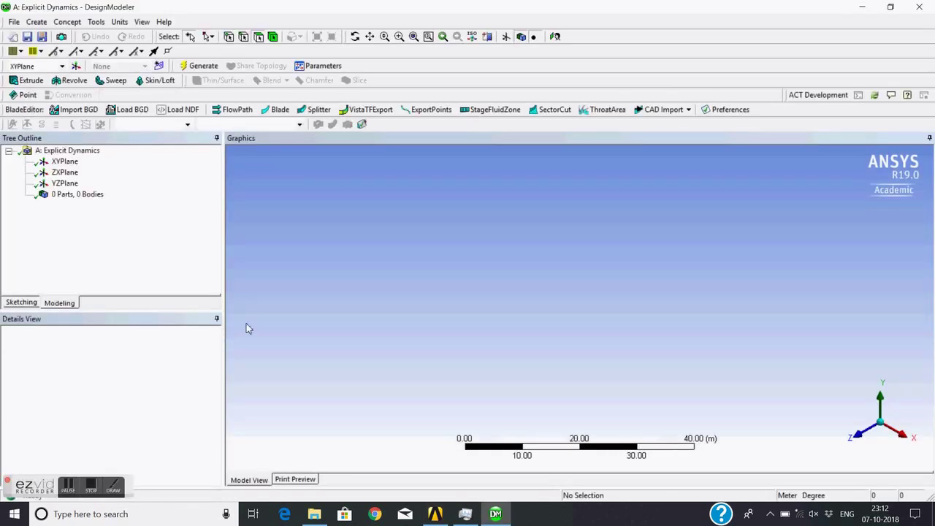
Look down the Z axis and create a new sketch on the XYPlane.
click(853, 435)
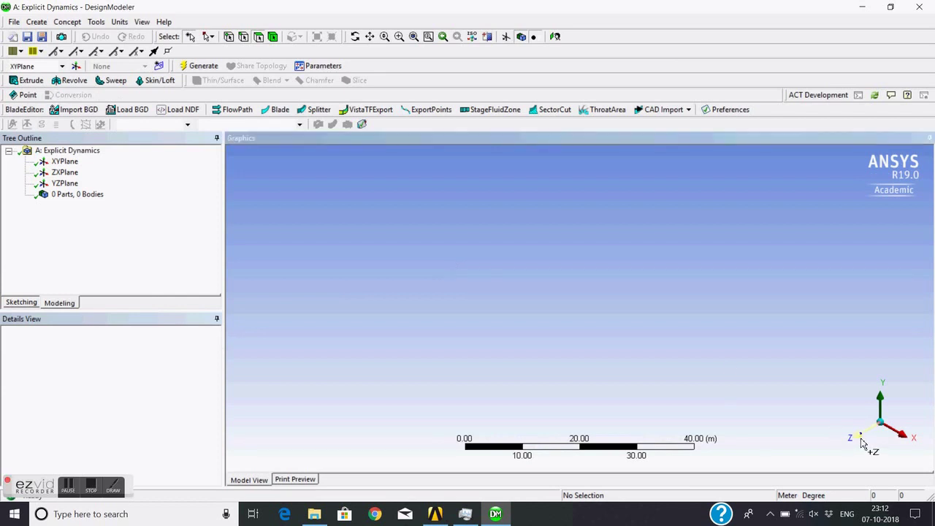
click(64, 162)
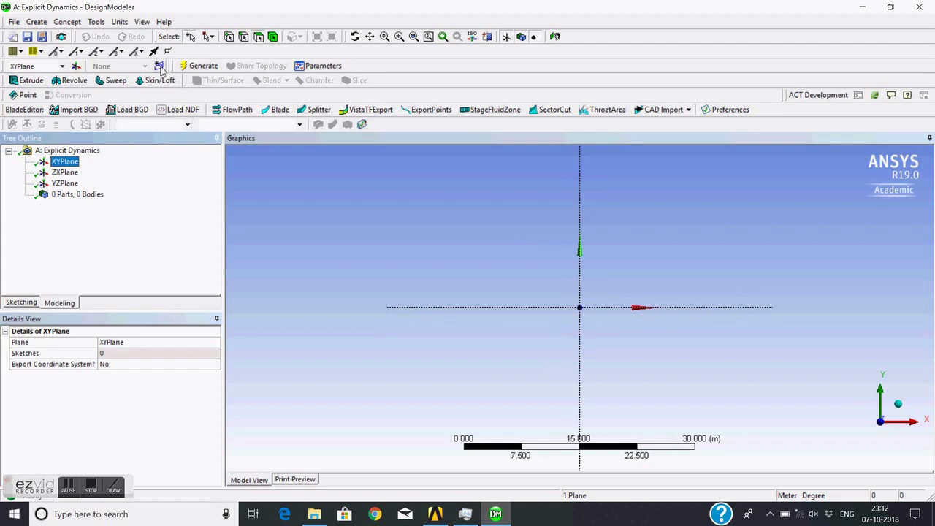
click(159, 66)
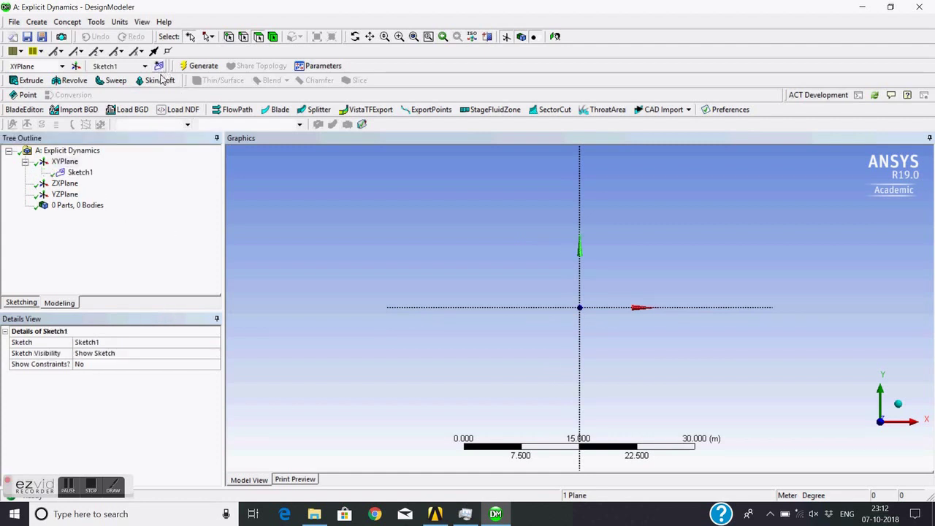
Set model units to millimetres, fit the view, and enter sketching mode on Sketch1.
click(119, 22)
click(133, 65)
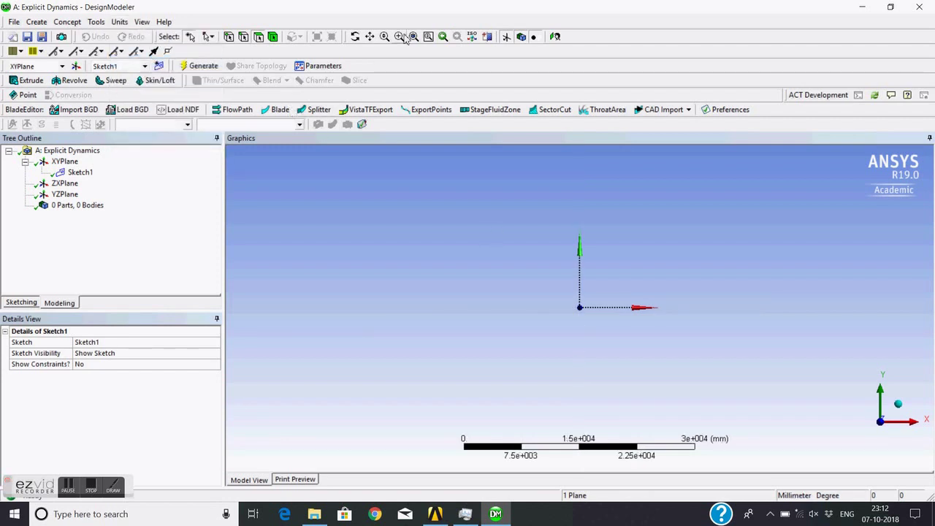
click(413, 36)
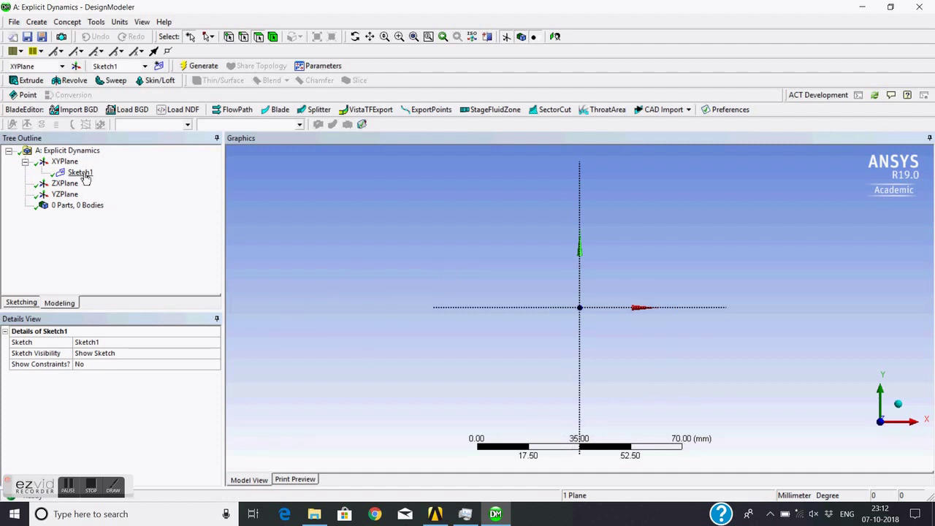
click(83, 175)
click(22, 302)
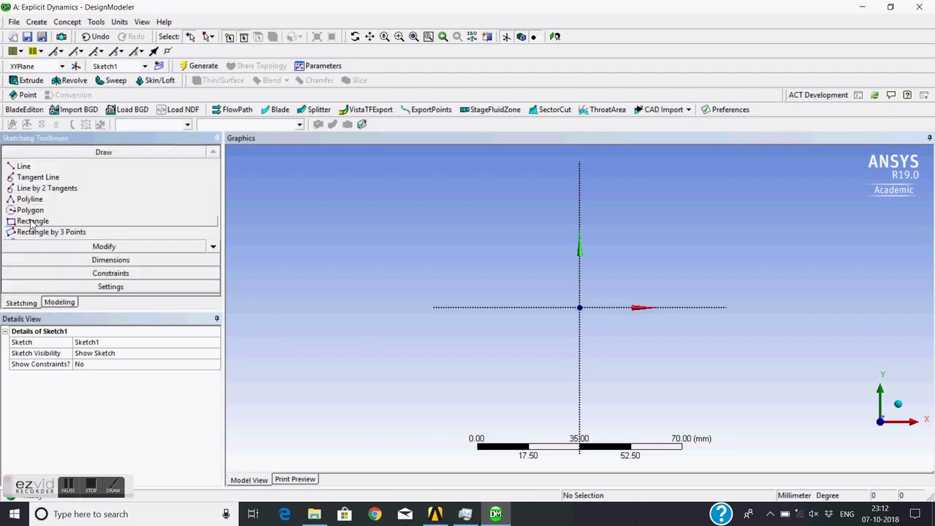
Draw a long thin rectangle just above the origin in Sketch1.
click(31, 222)
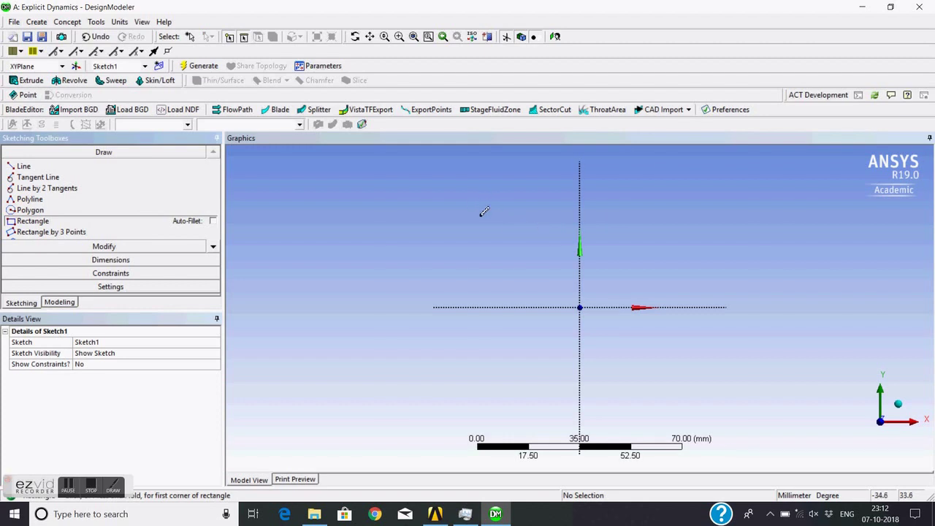
scroll(580, 292, up, 2)
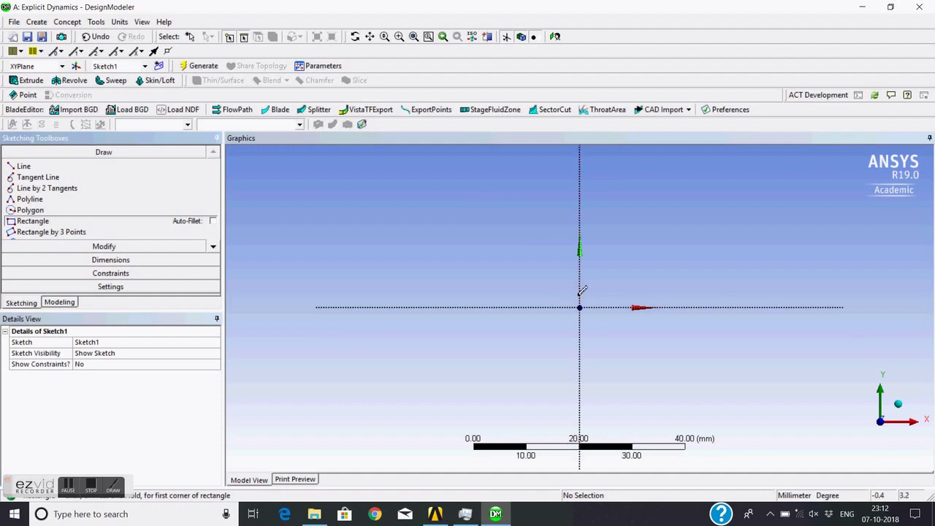
scroll(583, 290, down, 1)
click(451, 263)
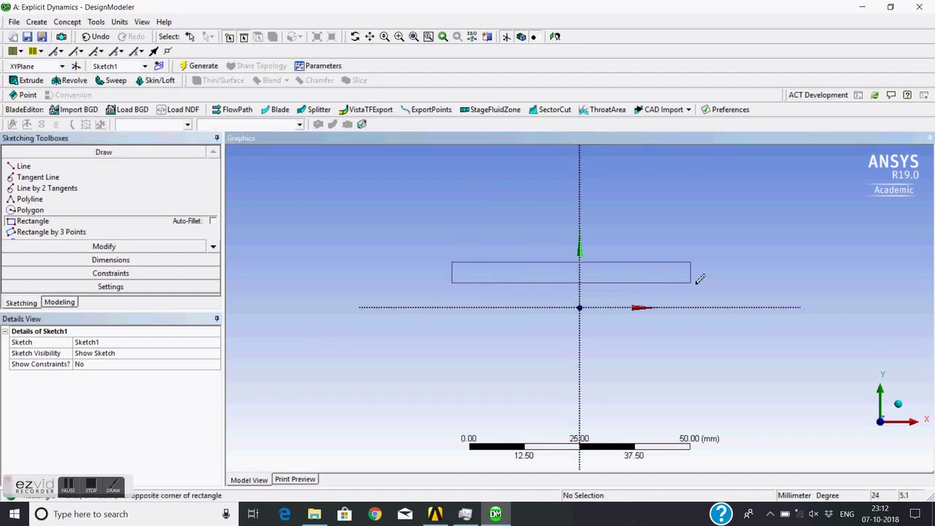
click(713, 269)
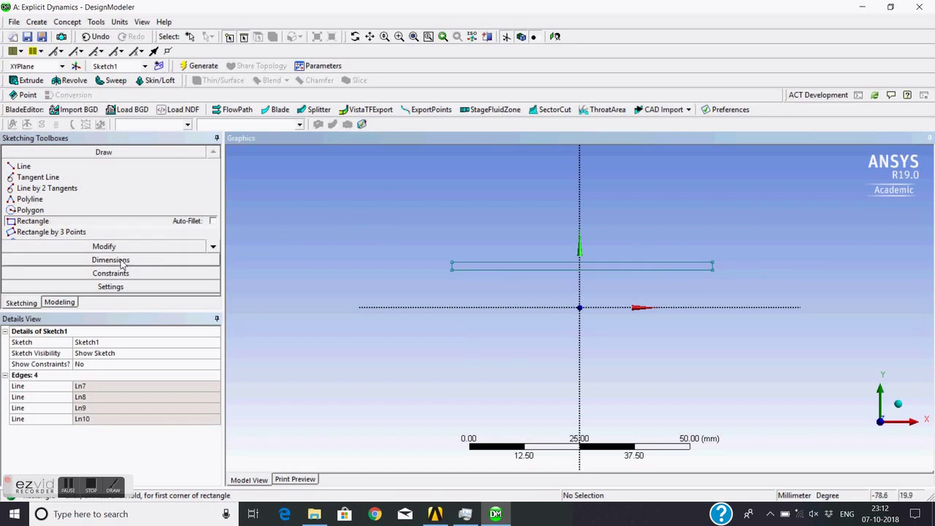
Add a V1 height dimension on the left edge and an H2 width dimension on the top edge.
click(111, 259)
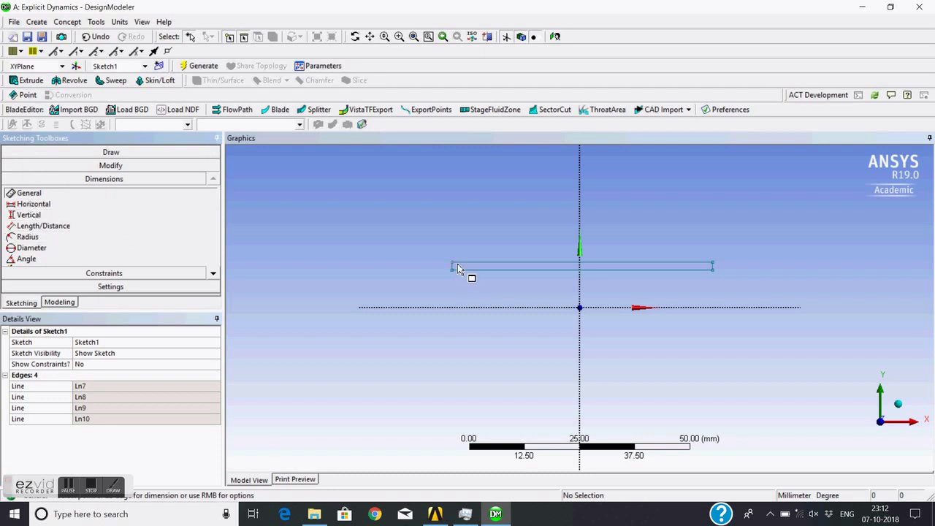
scroll(457, 266, up, 4)
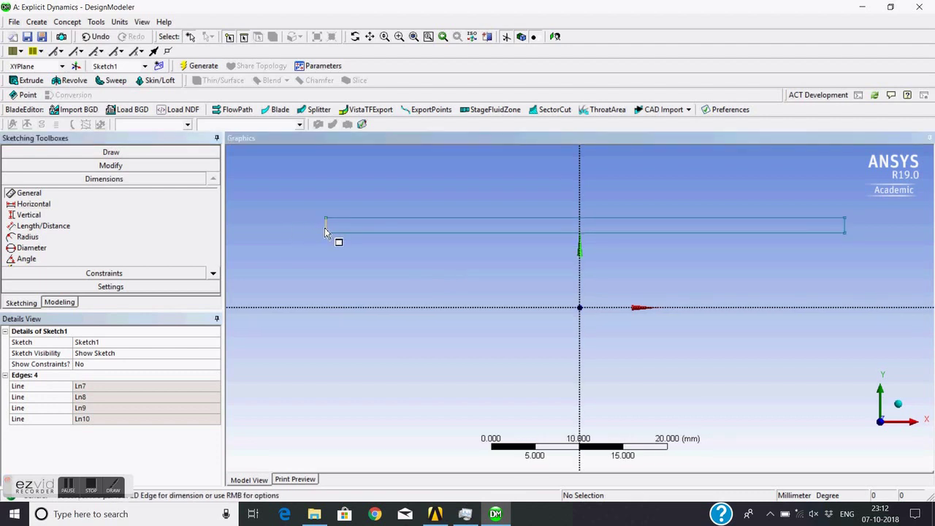
click(324, 225)
click(288, 220)
click(436, 219)
click(439, 203)
scroll(433, 268, down, 1)
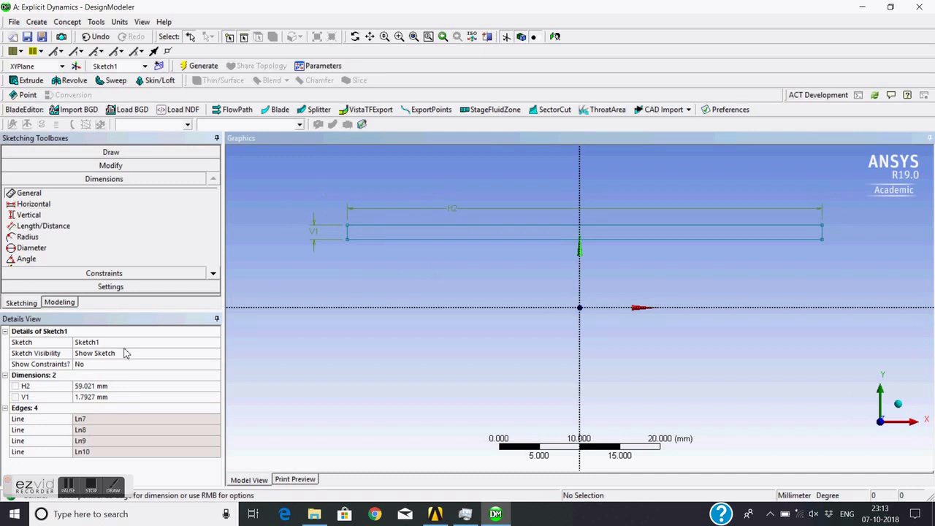
Set H2 to 60 mm and V1 to 3 mm in Details View.
click(117, 387)
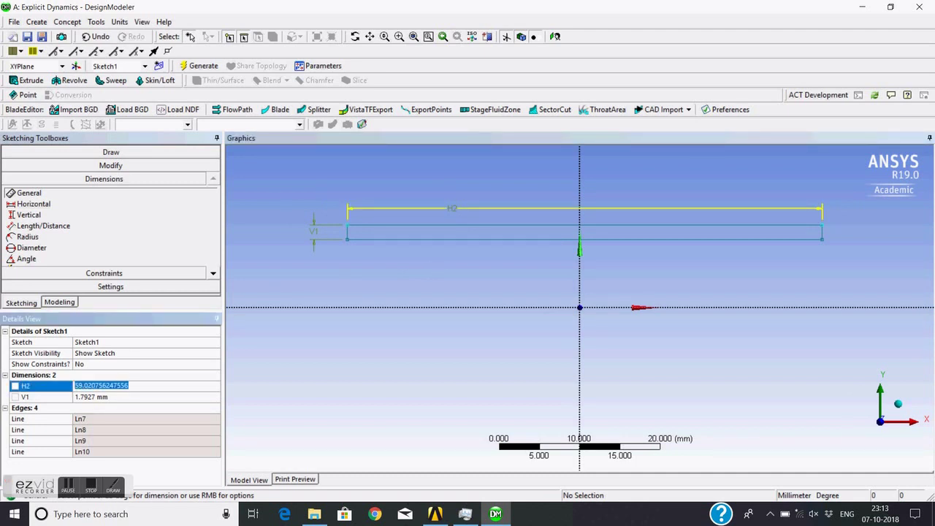
text(60)
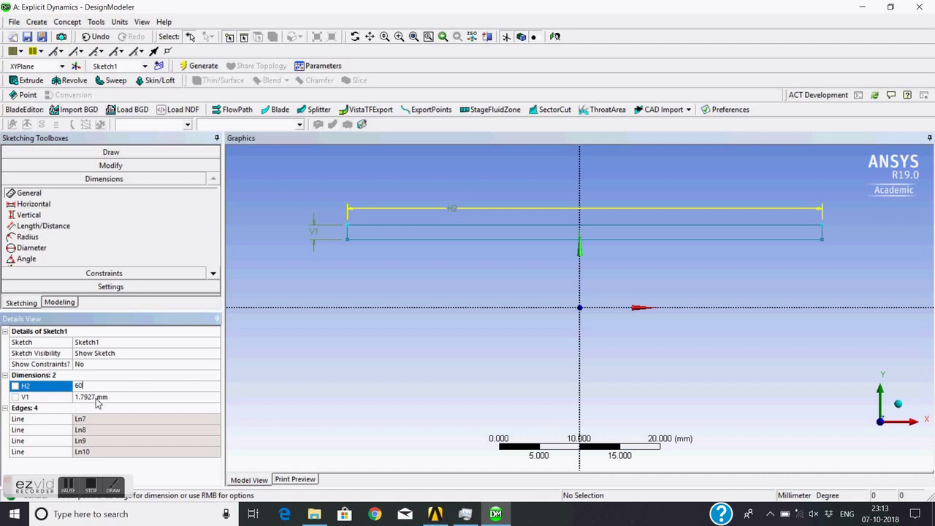
click(97, 396)
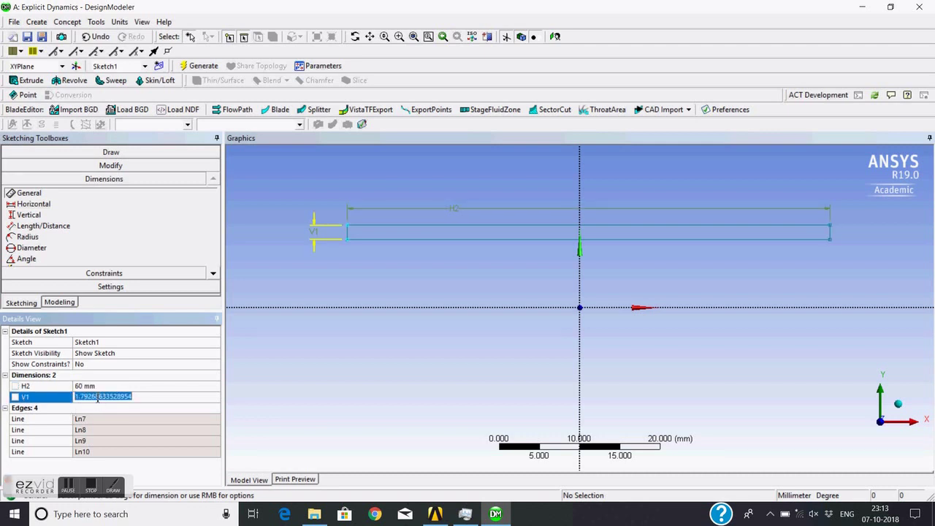
text(2)
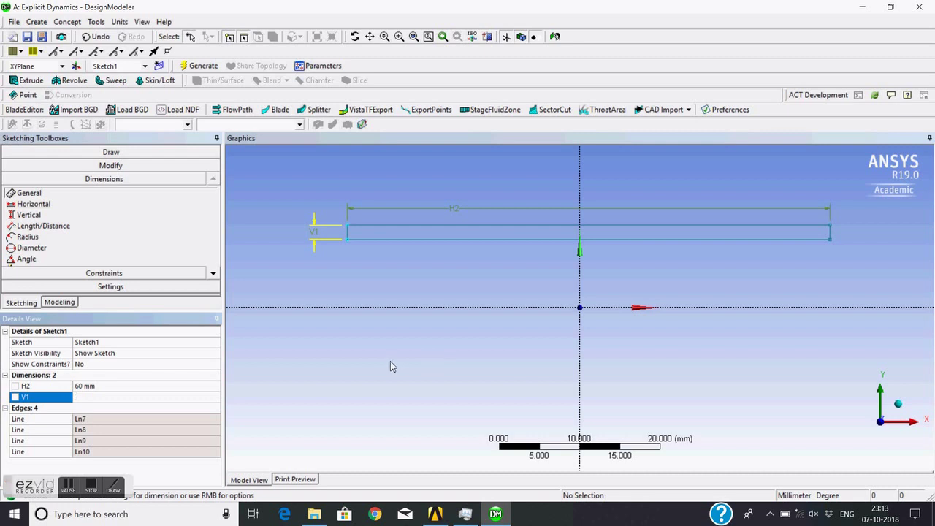
key(Return)
scroll(394, 356, down, 1)
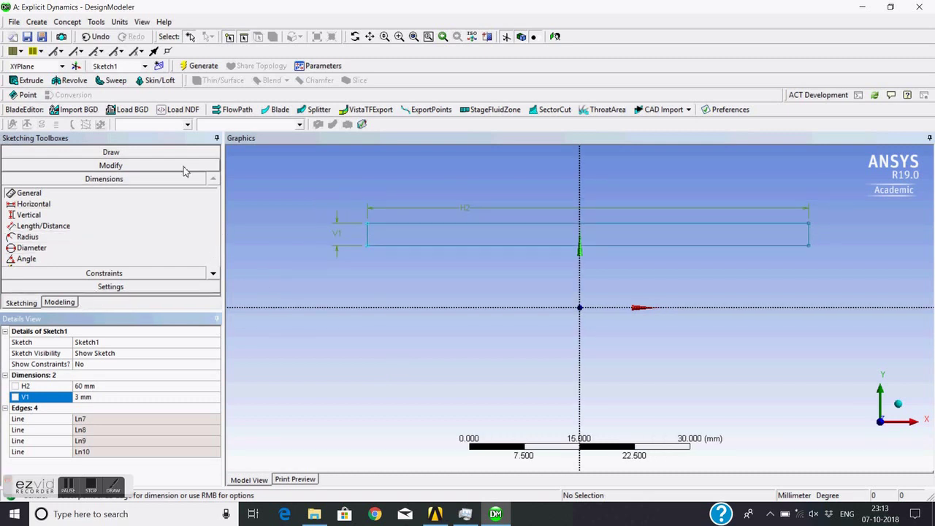
Set up an Add Frozen extrusion of Sketch1 with a 20 mm depth.
click(61, 302)
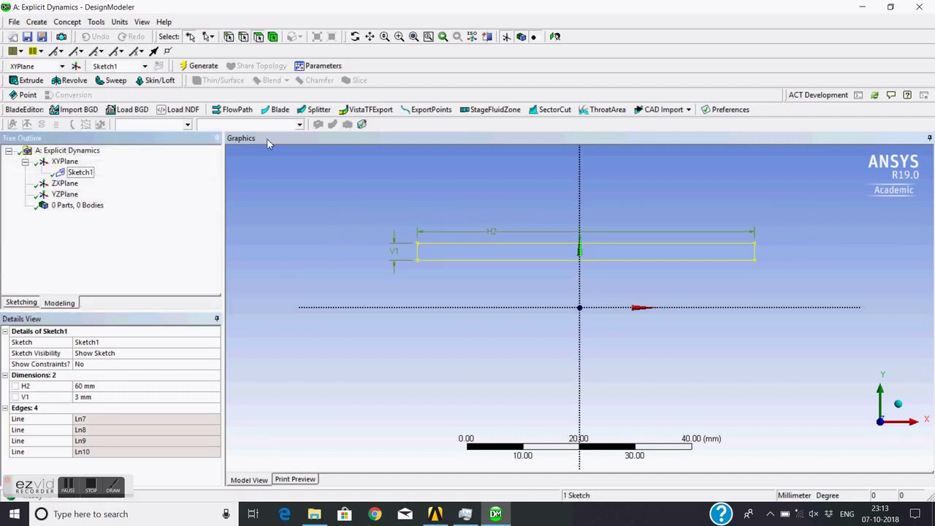
click(29, 81)
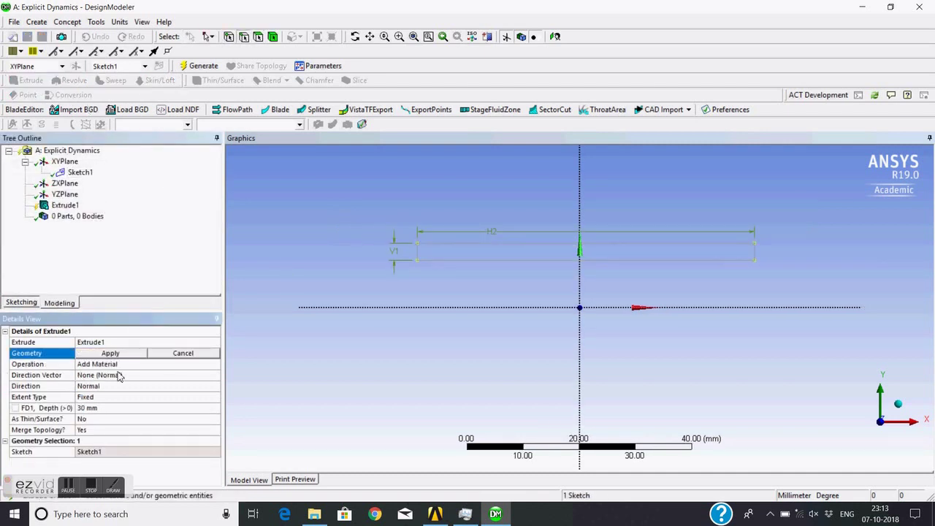
click(111, 354)
click(207, 363)
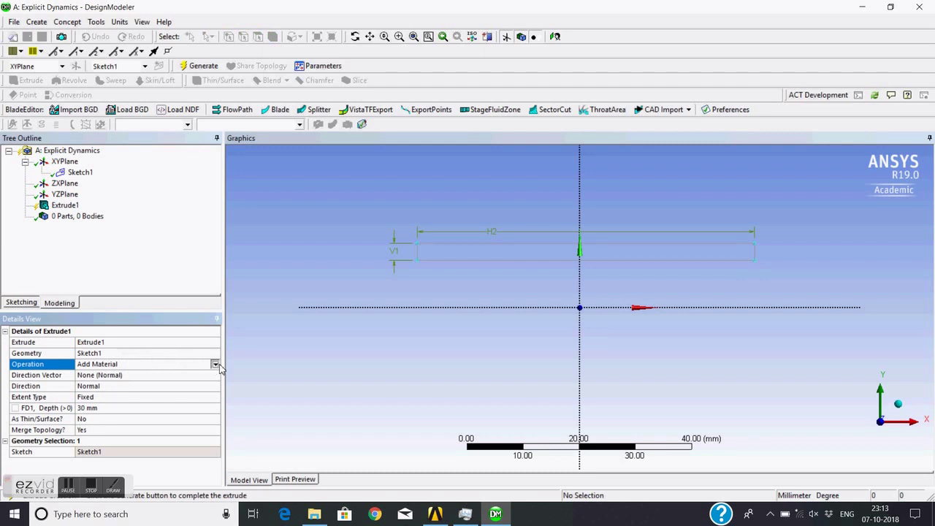
click(214, 364)
click(107, 374)
middle_drag(390, 260, 371, 256)
mouse_move(421, 298)
middle_down()
mouse_move(411, 334)
mouse_move(424, 336)
mouse_move(422, 304)
middle_up()
click(126, 407)
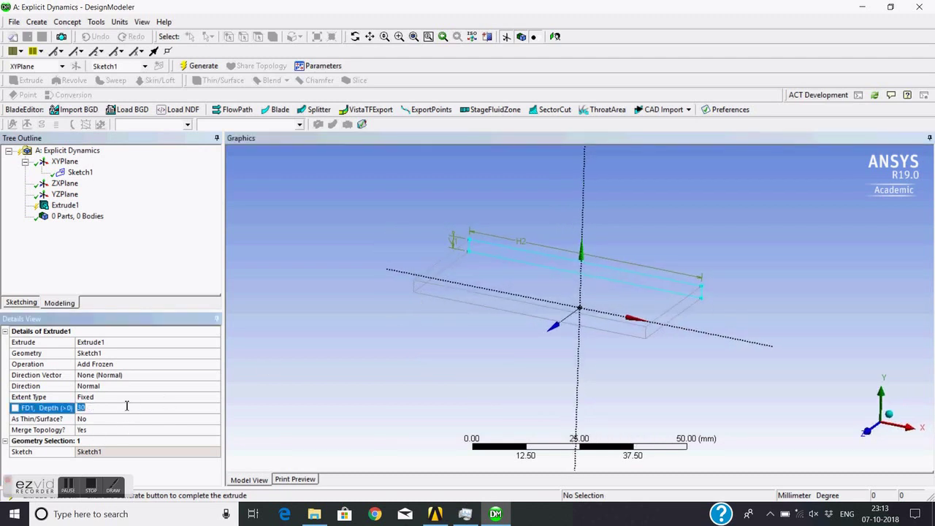
text(20)
key(Return)
Generate the extruded plate body and select the XYPlane for the next sketch.
middle_drag(390, 309, 210, 213)
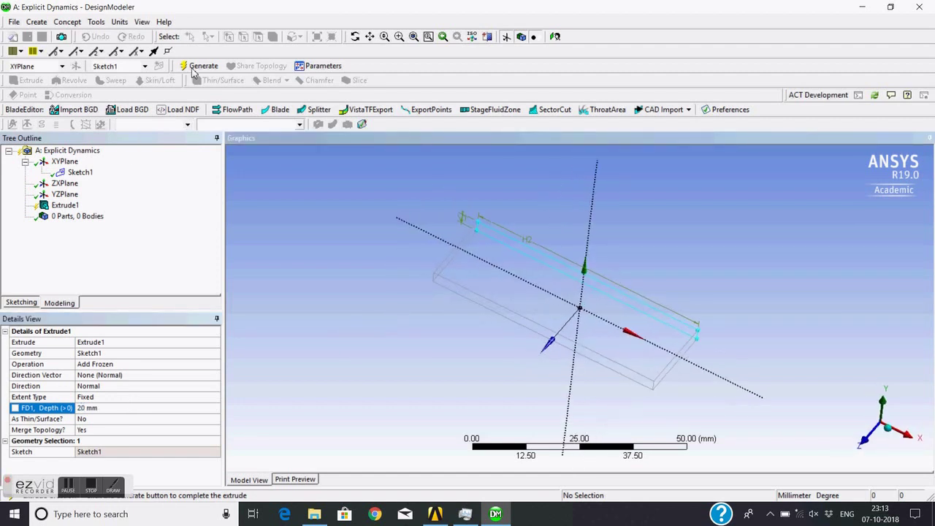
click(194, 67)
middle_drag(432, 319, 90, 215)
click(66, 162)
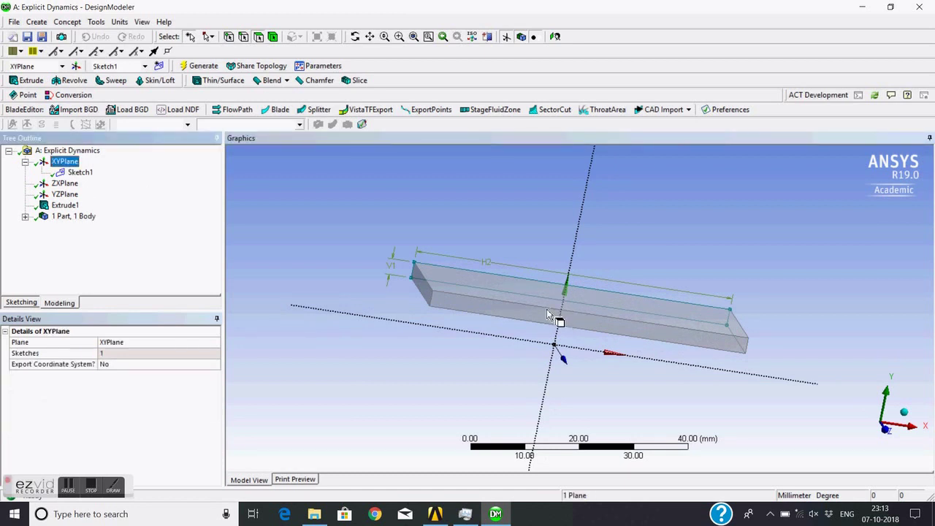
middle_drag(558, 317, 408, 289)
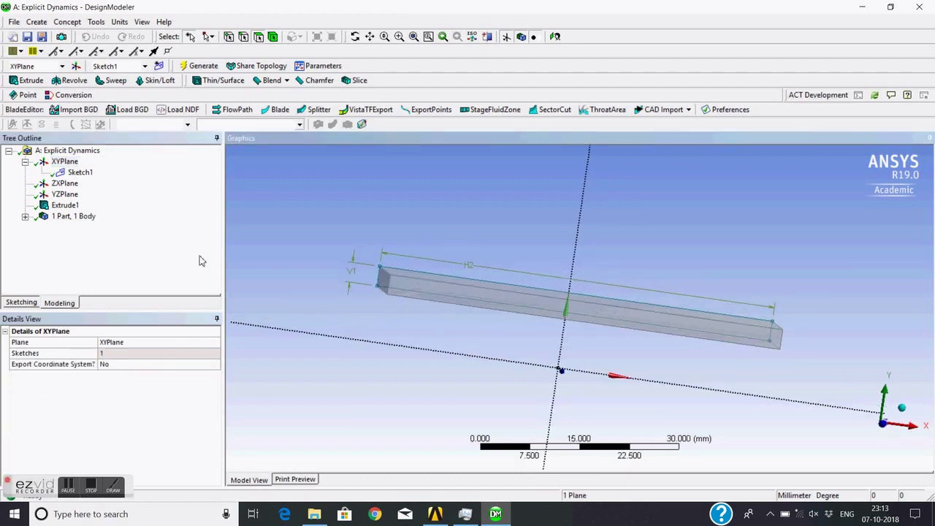
Create Sketch2 on the XY plane and look straight at it.
click(158, 65)
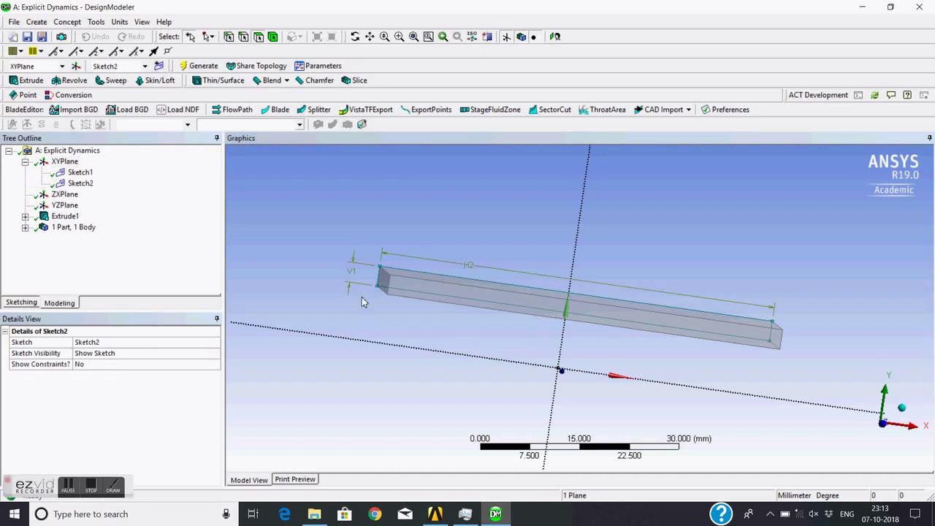
middle_drag(482, 345, 470, 340)
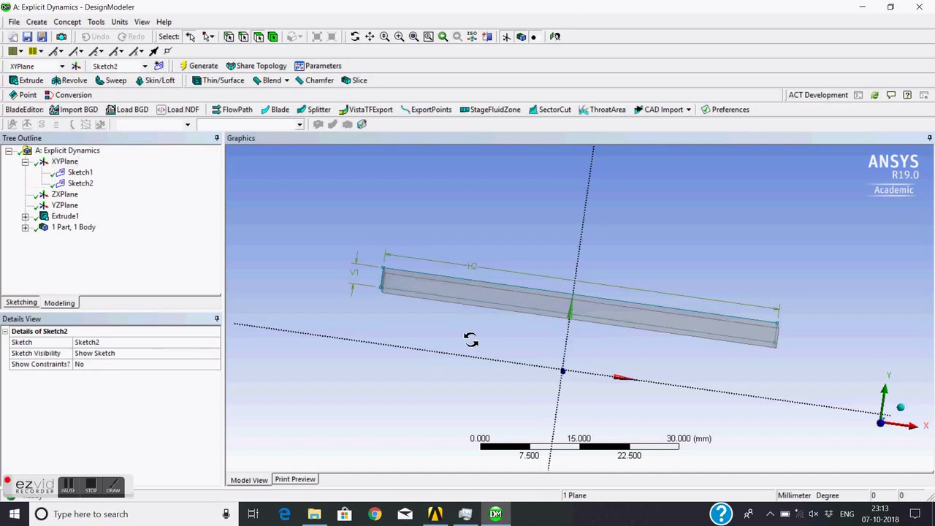
click(877, 433)
scroll(449, 316, up, 2)
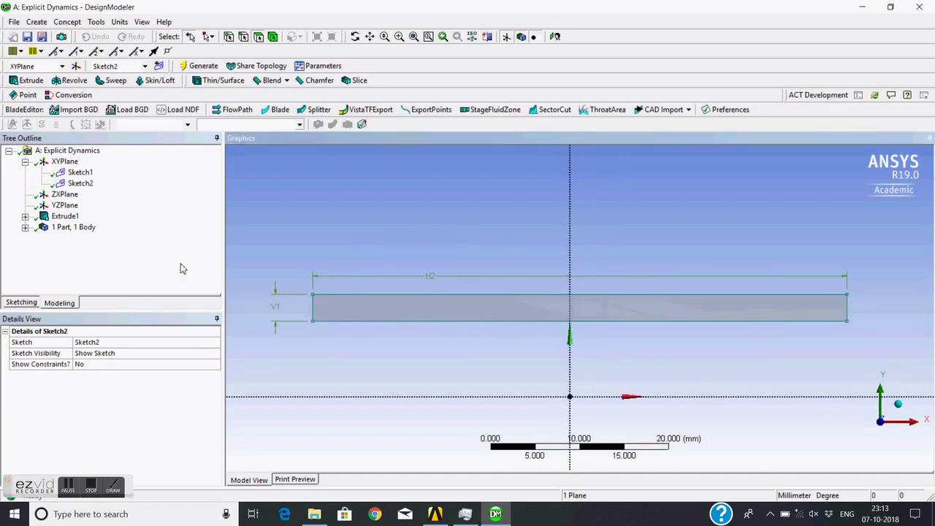
In Sketch2, draw a rectangle from the plate's lower-left corner down past the X axis.
click(80, 184)
click(22, 305)
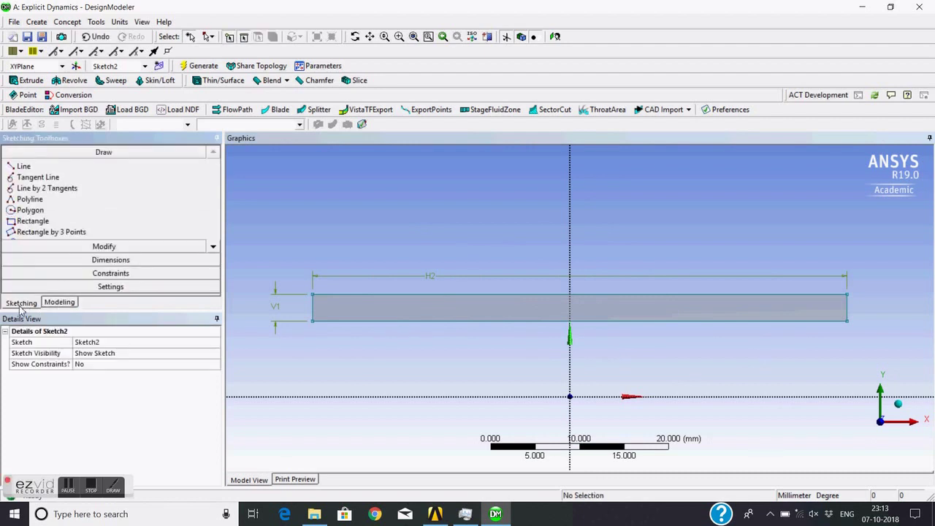
click(32, 220)
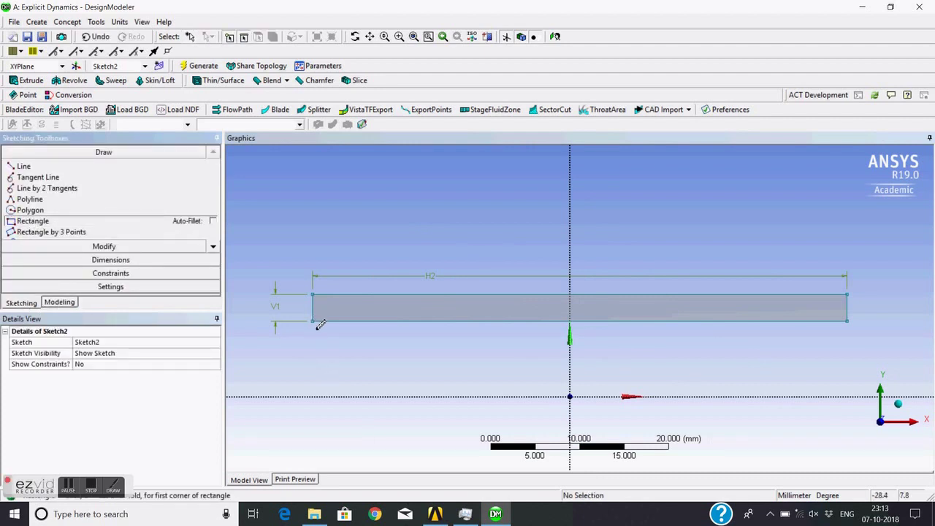
click(312, 320)
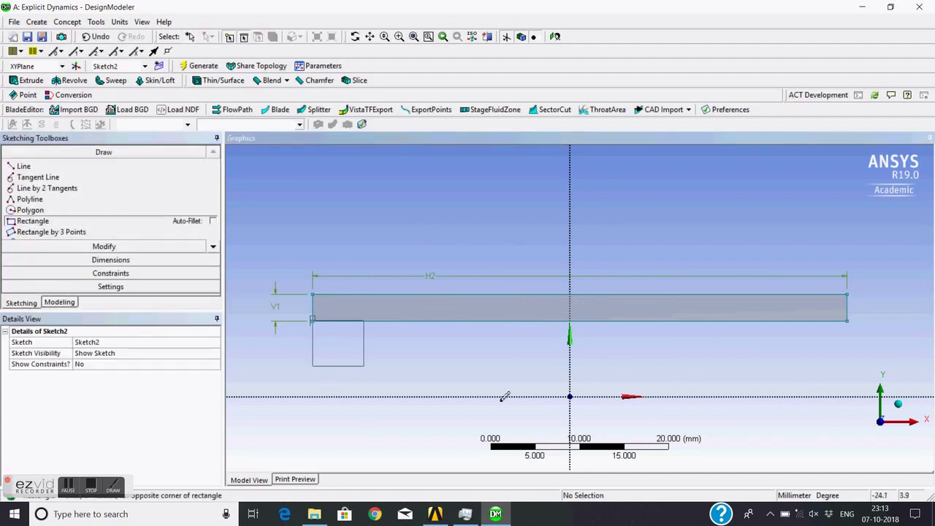
click(847, 429)
scroll(787, 378, down, 1)
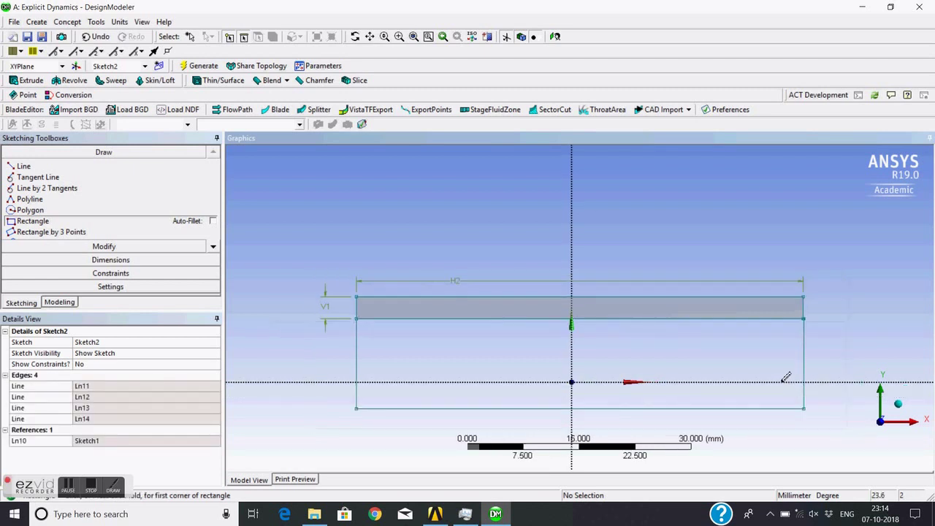
Add a horizontal width dimension H3 and a vertical height dimension V4 to the Sketch2 rectangle.
click(114, 259)
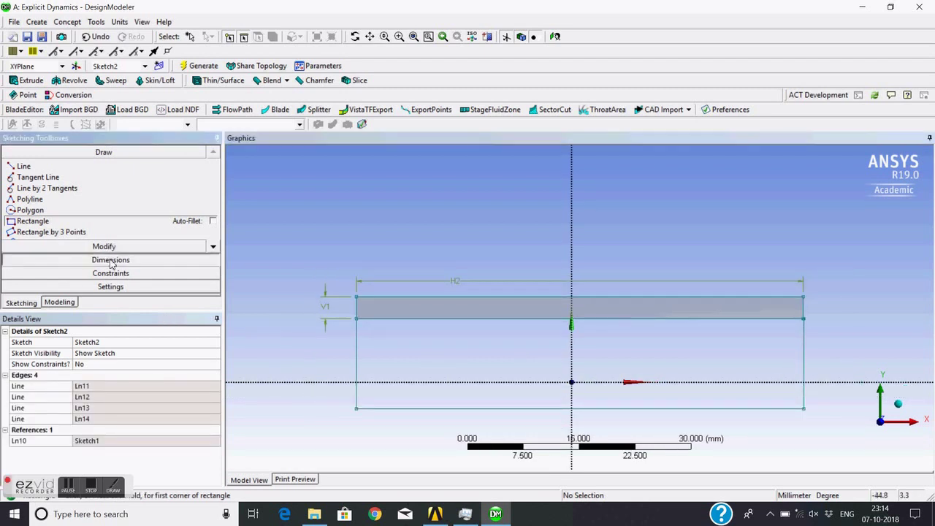
click(435, 408)
click(442, 430)
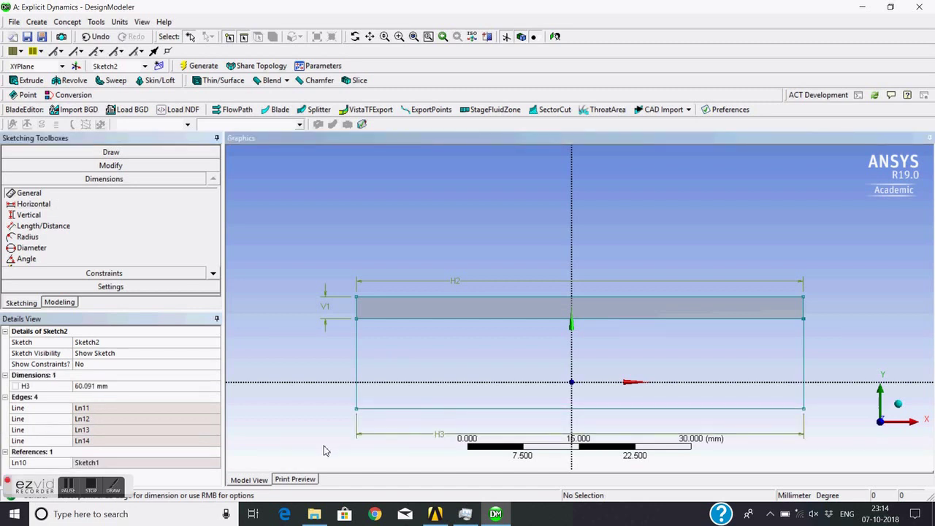
click(358, 374)
click(327, 369)
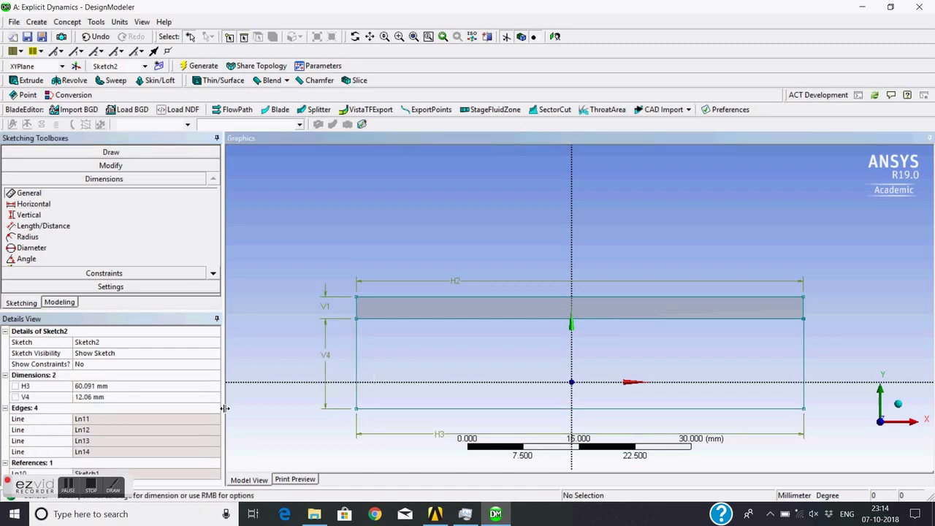
Set H3 to 60 mm and V4 to 7 mm, then return to Modeling.
click(117, 386)
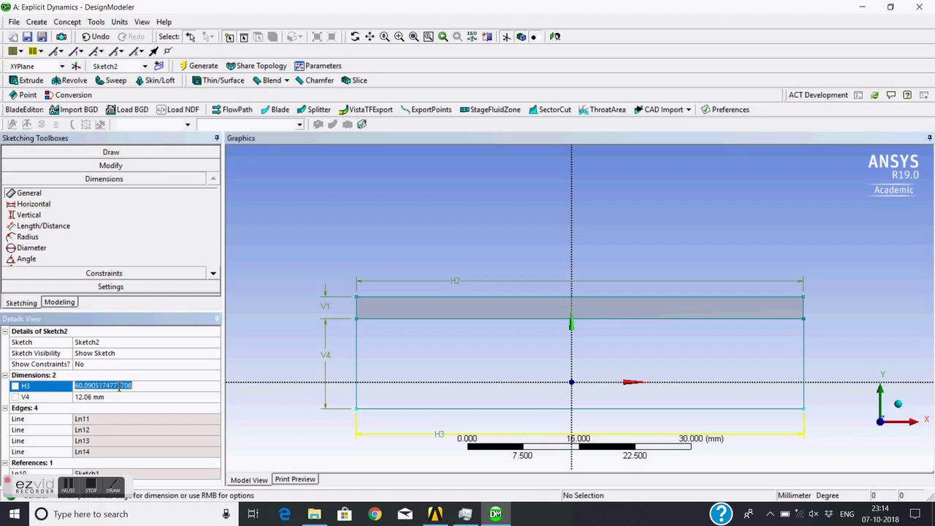
text(60)
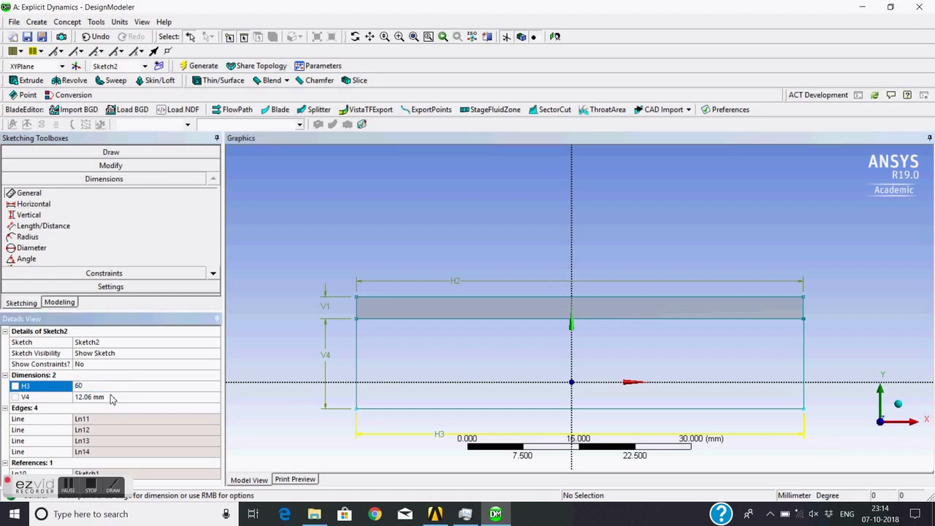
click(112, 397)
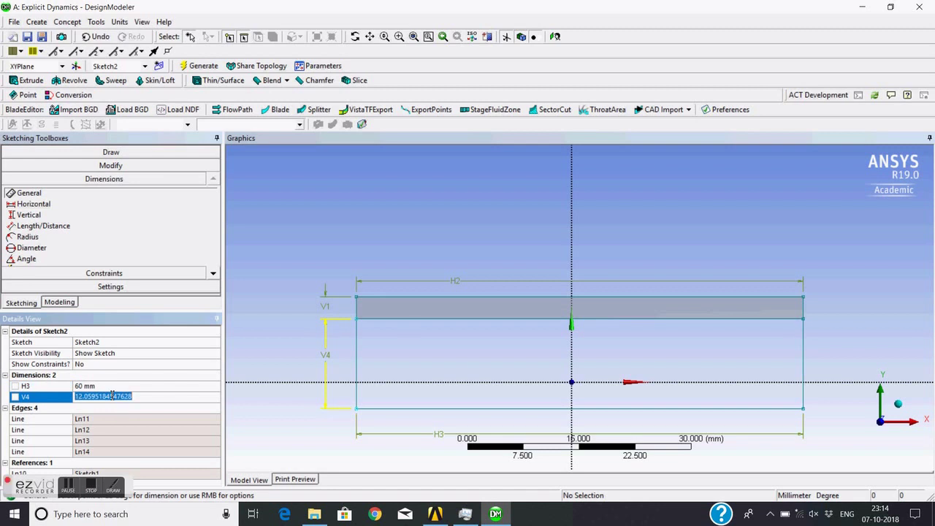
text(7)
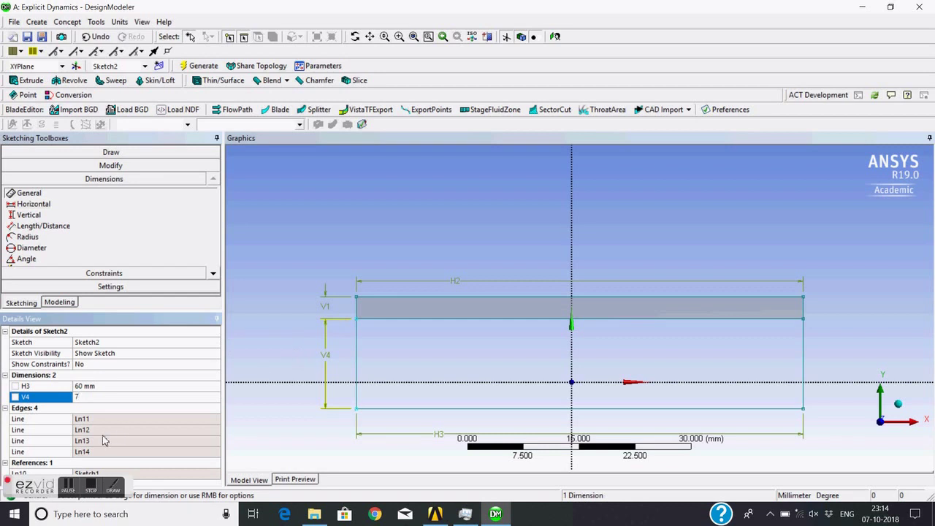
key(Return)
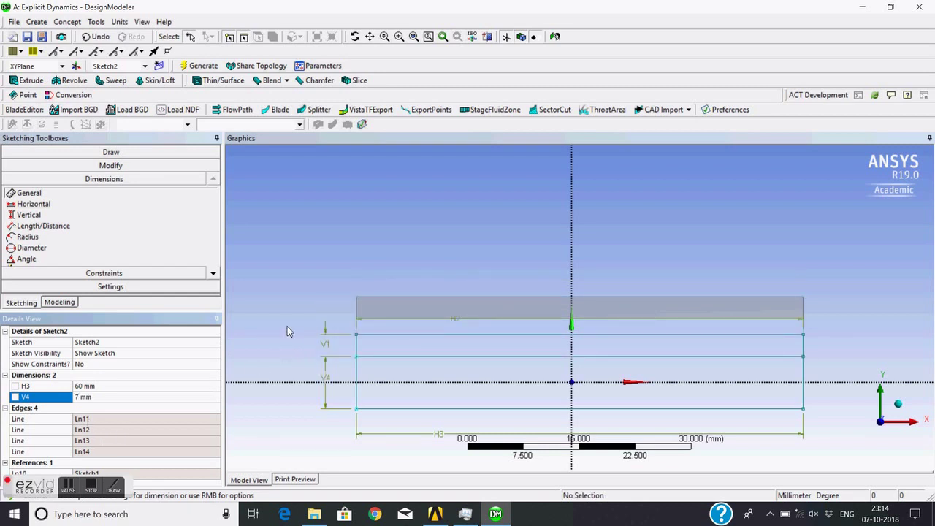
scroll(285, 326, up, 2)
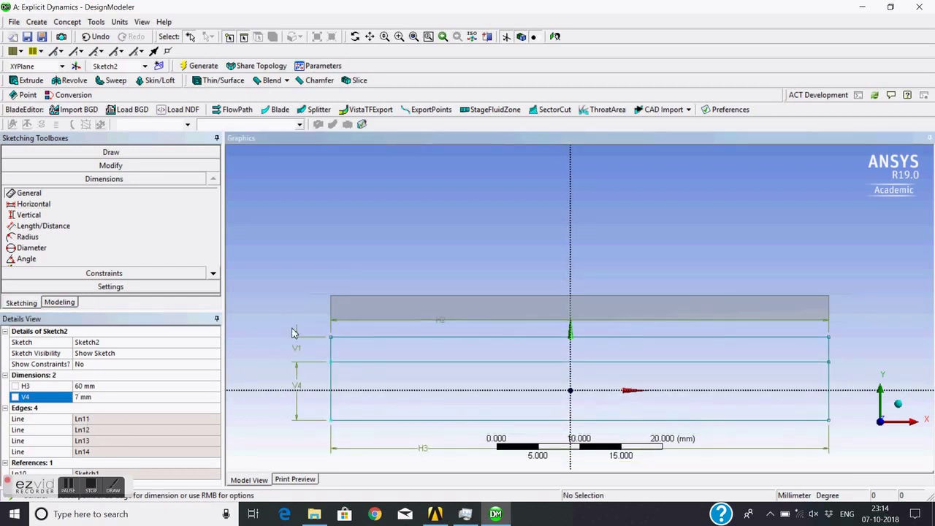
scroll(307, 358, down, 1)
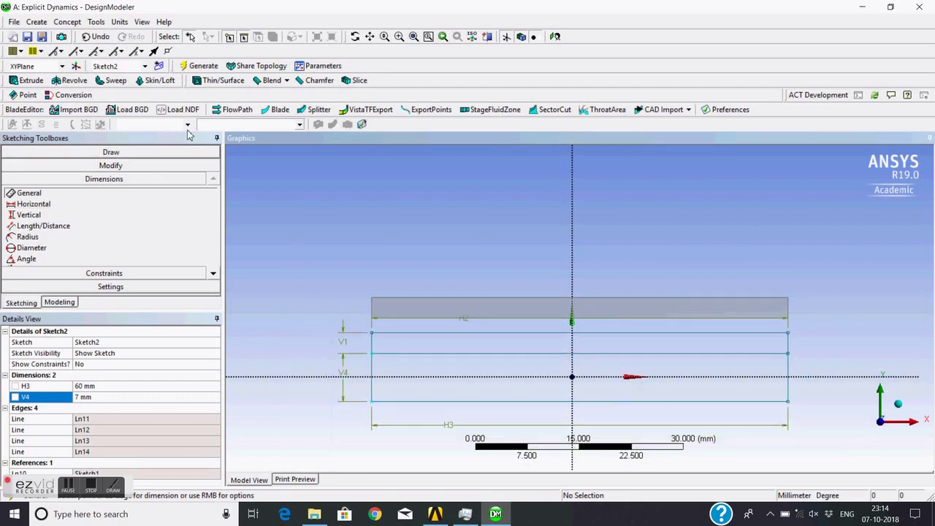
mouse_move(287, 302)
middle_down()
mouse_move(334, 282)
mouse_move(52, 315)
middle_up()
click(63, 303)
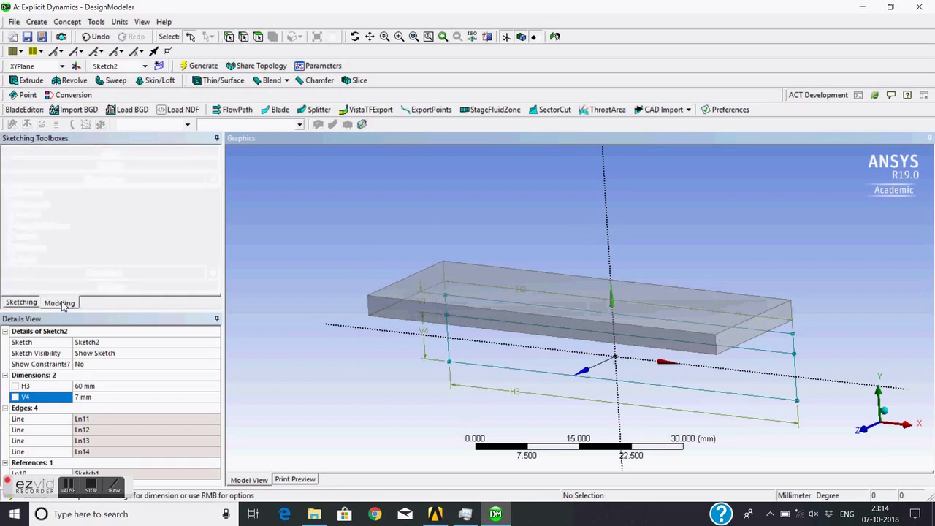
scroll(358, 242, down, 1)
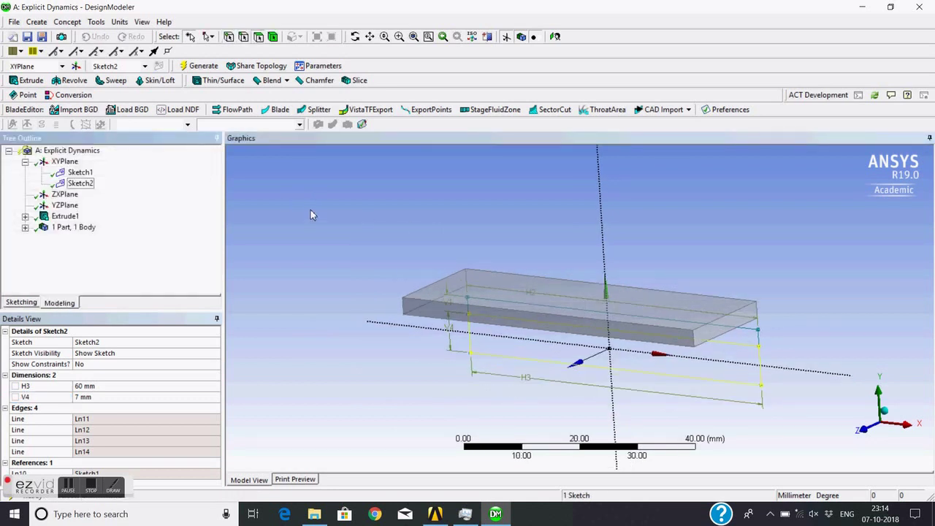
Extrude Sketch2 as a separate Add Frozen body (Extrude2) and generate it.
click(84, 183)
click(30, 80)
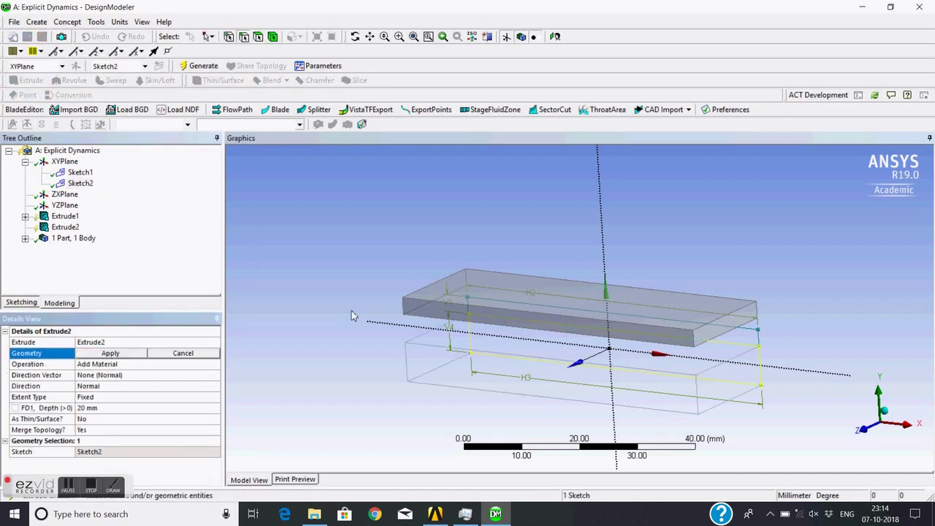
click(110, 354)
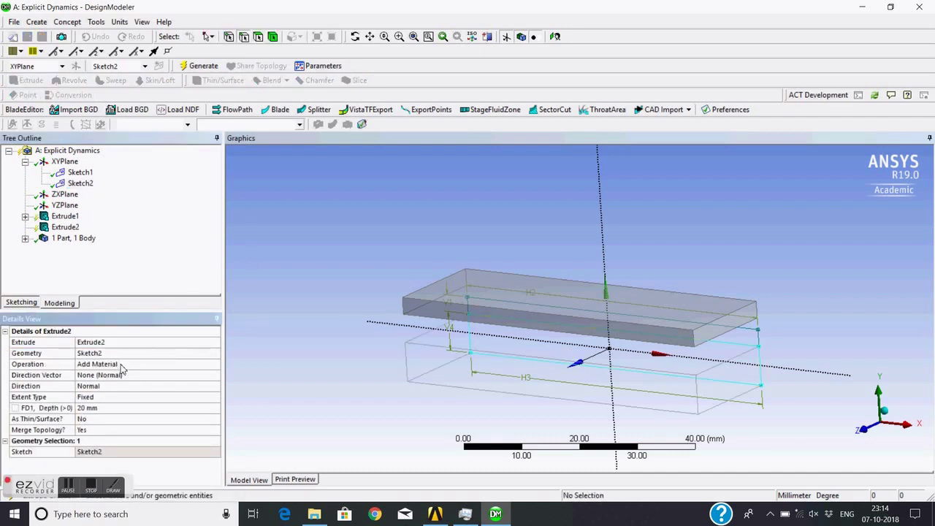
click(122, 364)
click(213, 364)
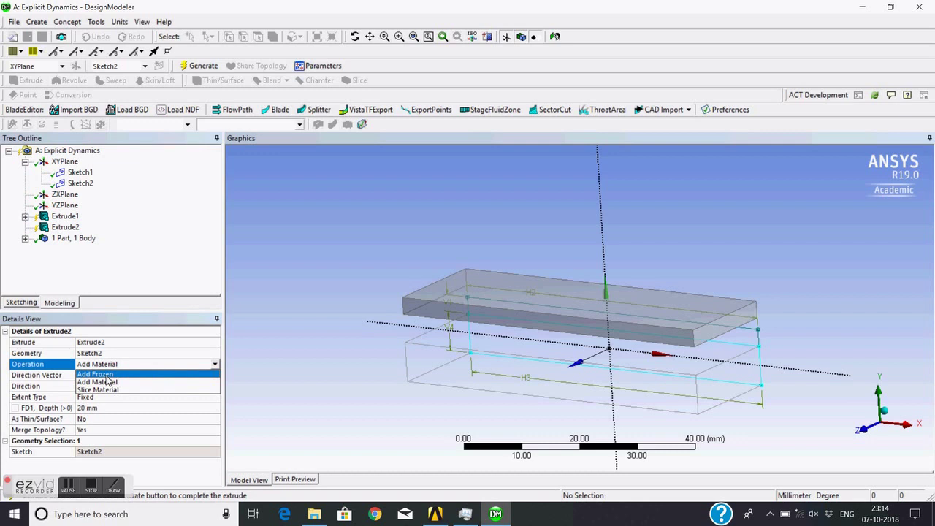
click(102, 374)
click(198, 66)
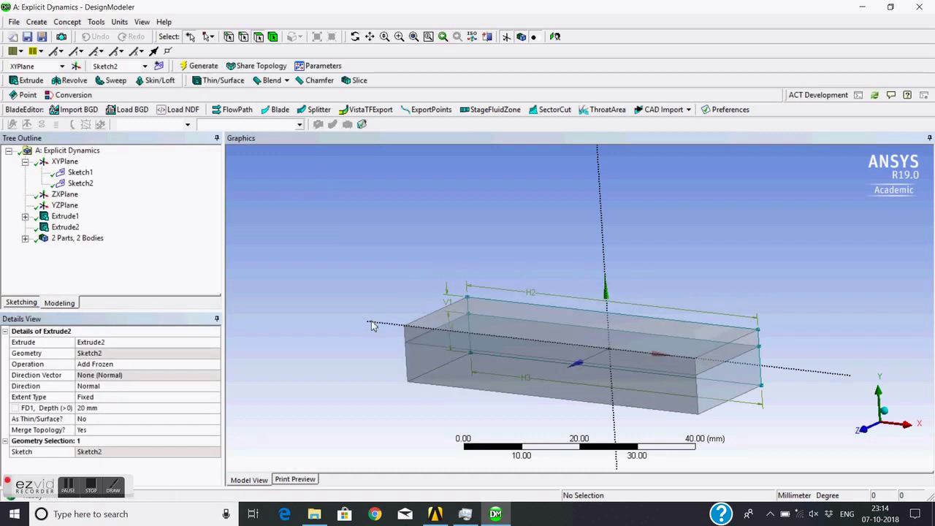
middle_drag(372, 325, 414, 317)
scroll(413, 320, up, 1)
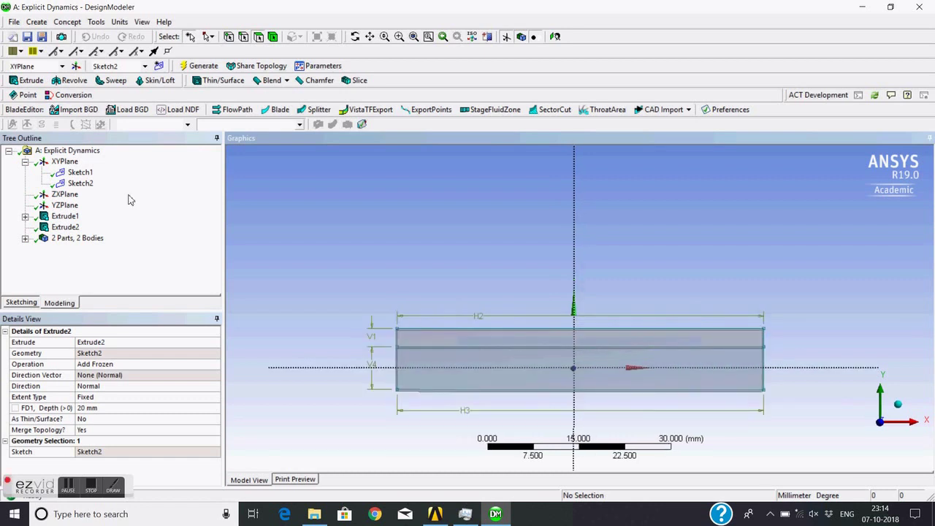
click(66, 161)
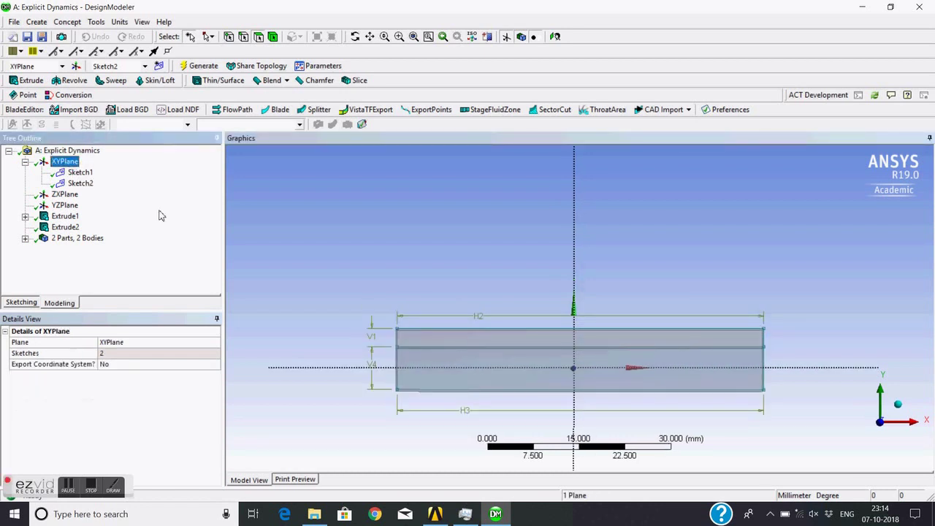
Create Sketch3 on the XY plane, look straight at it and pan it into view.
click(158, 67)
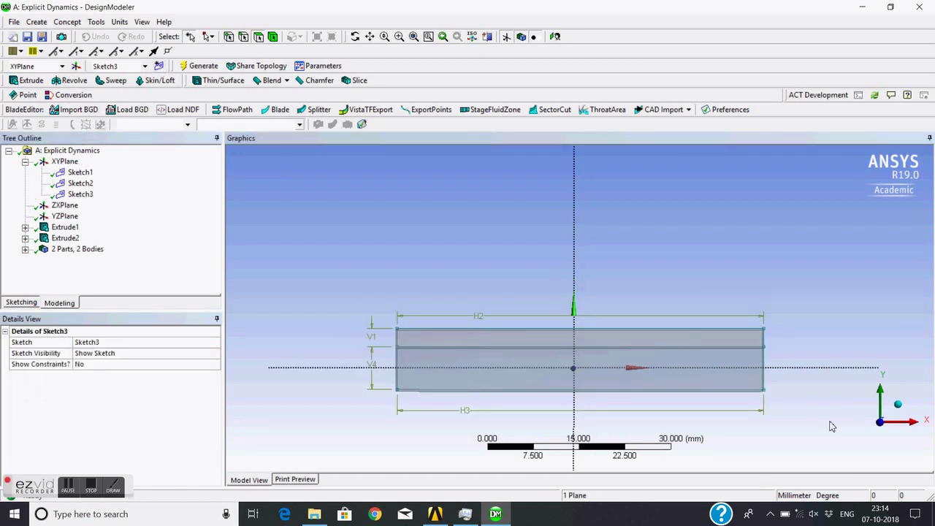
middle_drag(838, 437, 784, 444)
click(859, 435)
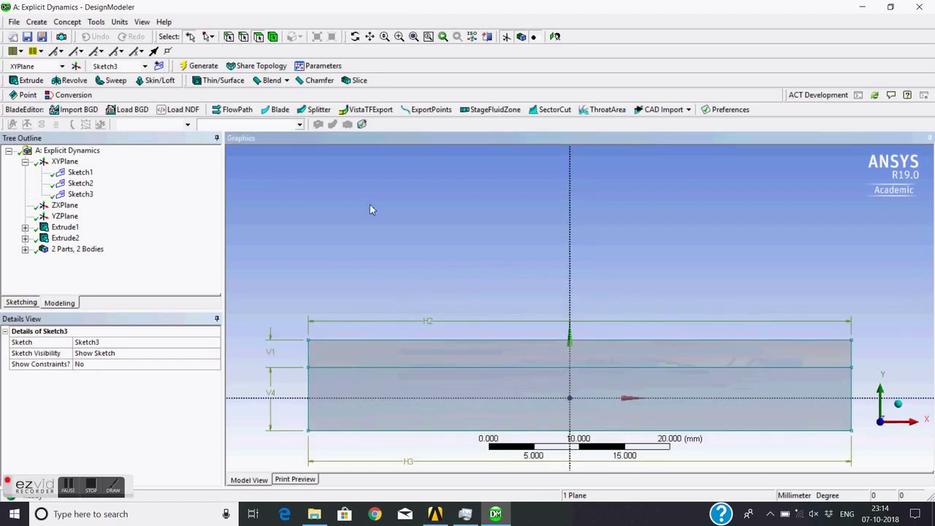
click(370, 37)
drag(434, 240, 445, 248)
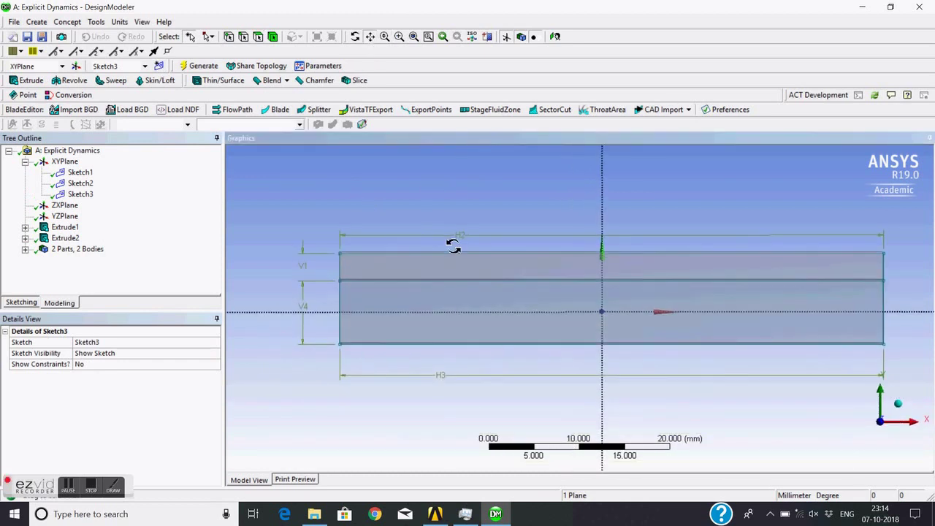
drag(467, 217, 440, 198)
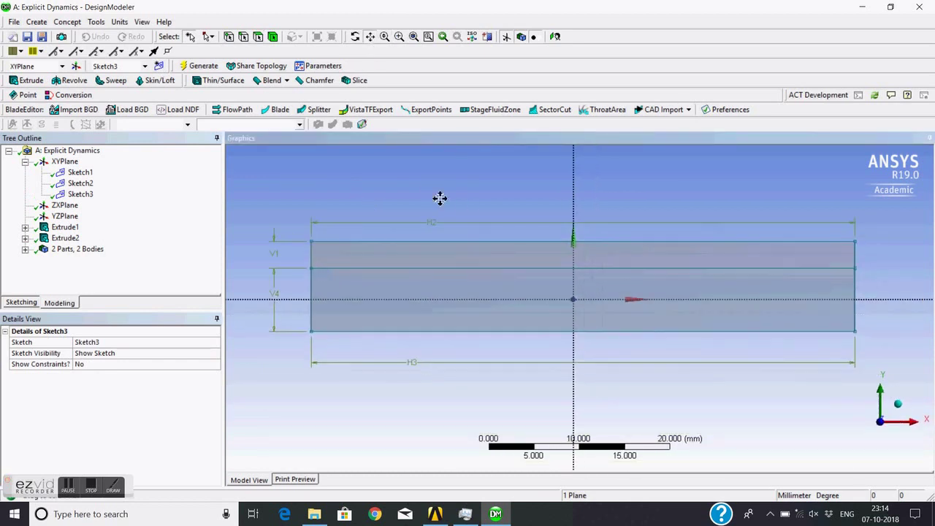
click(830, 437)
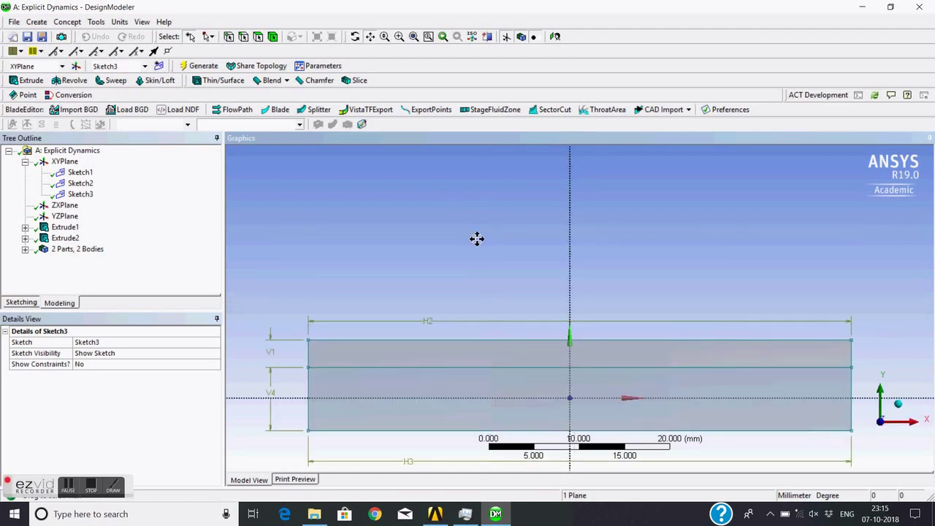
drag(501, 263, 461, 189)
drag(509, 300, 497, 290)
In Sketch3, draw a thin rectangle spanning the full width beneath the existing plates.
click(80, 193)
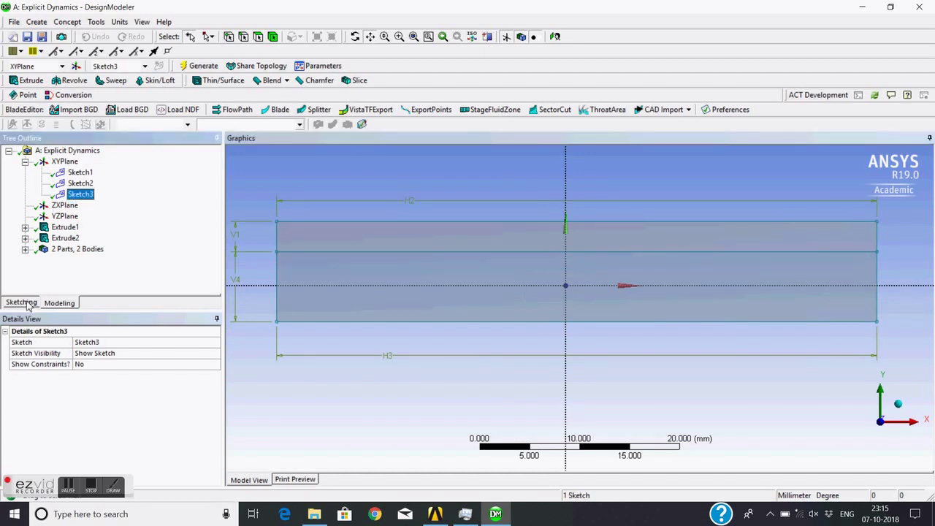
click(27, 302)
click(33, 221)
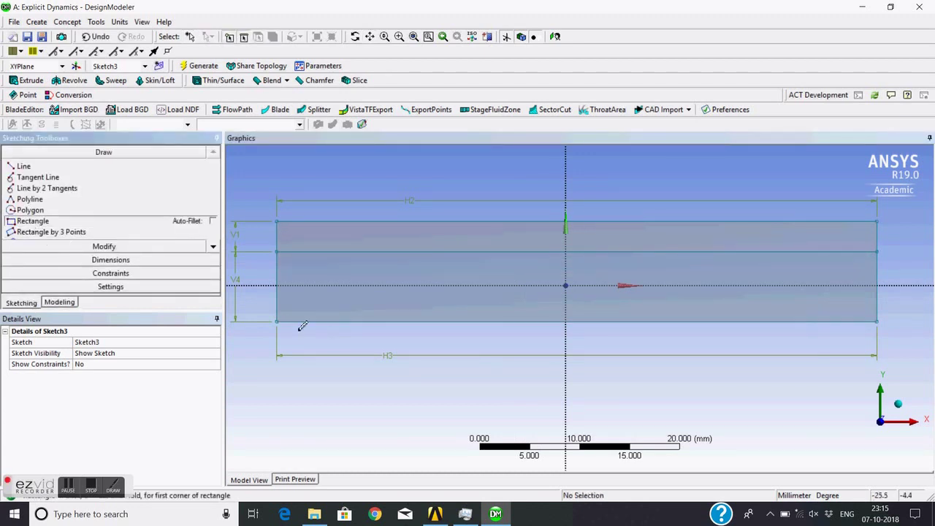
click(276, 320)
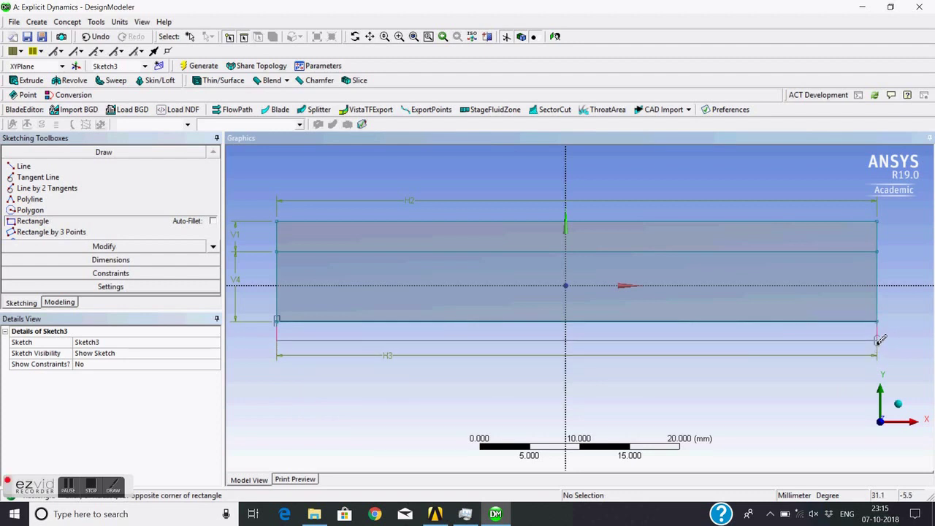
click(877, 339)
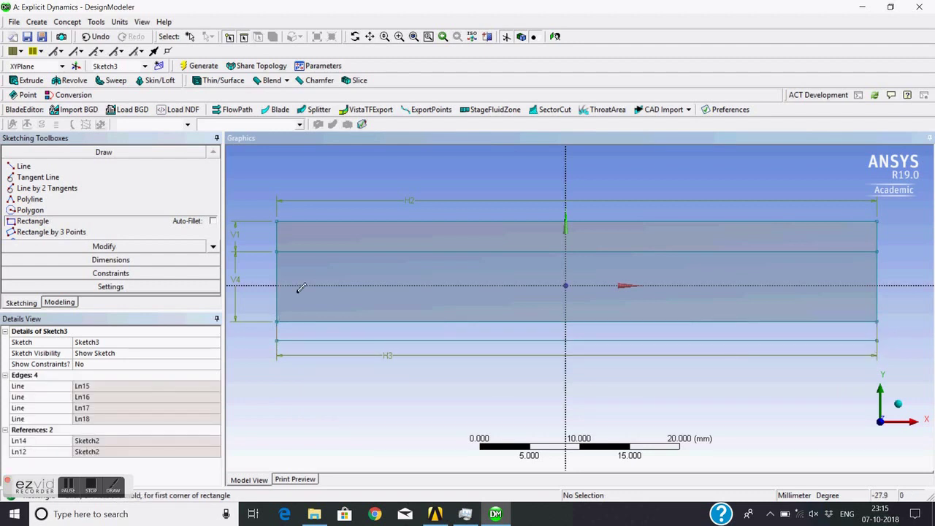
click(106, 261)
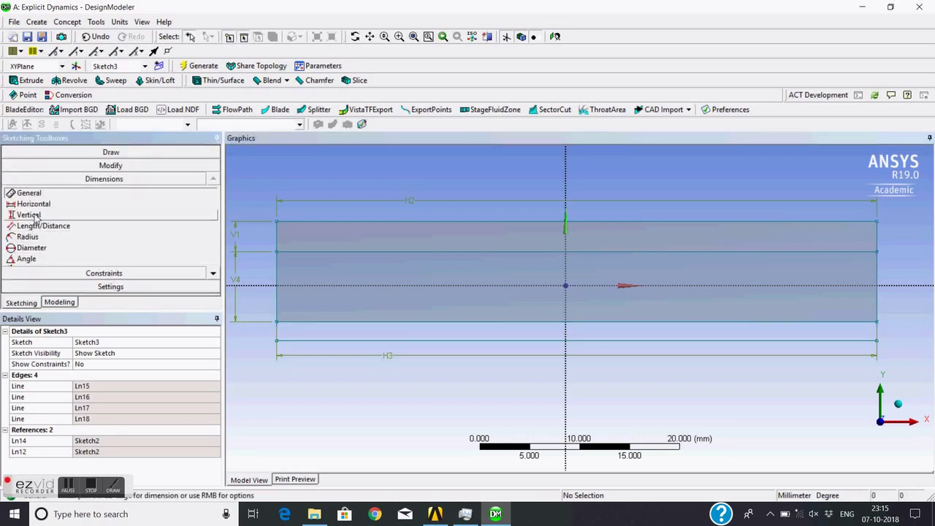
Dismiss the over-constrained warning and cancel the dimension on the rectangle's bottom line.
click(477, 337)
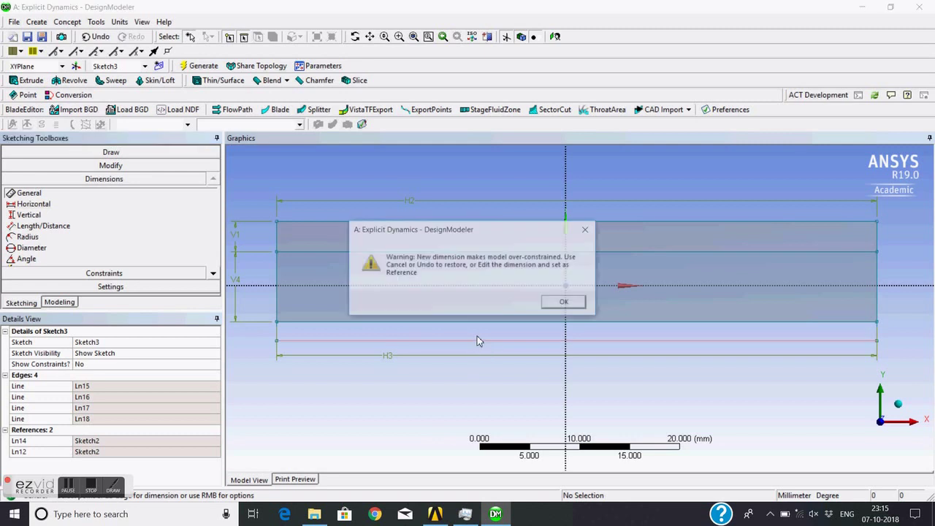
click(589, 230)
right_click(516, 376)
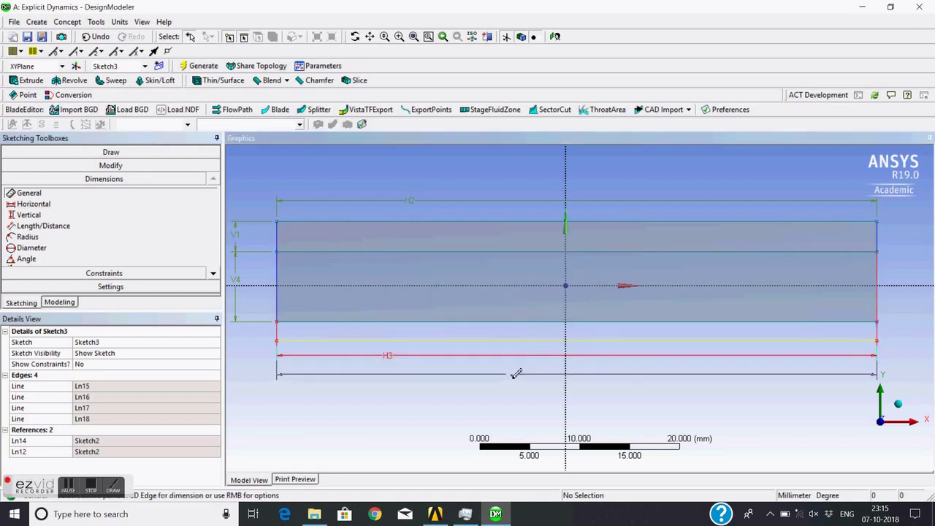
click(539, 130)
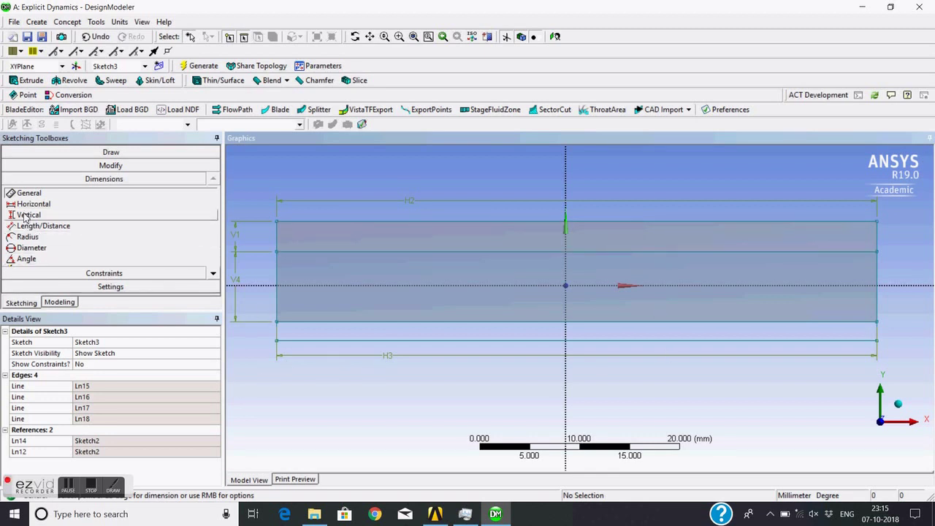
Dimension the thin rectangle's left edge as V6 = 2 mm.
click(277, 334)
click(256, 333)
click(108, 387)
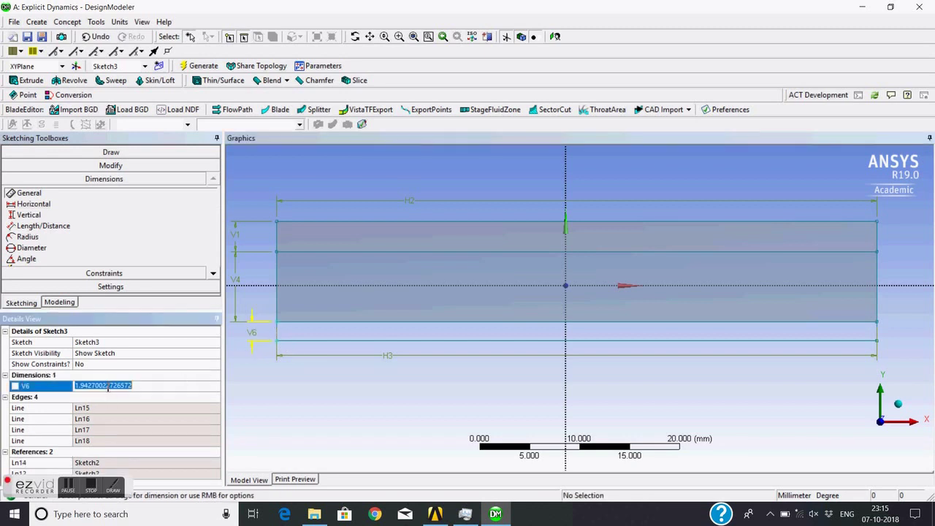
text(2)
key(Return)
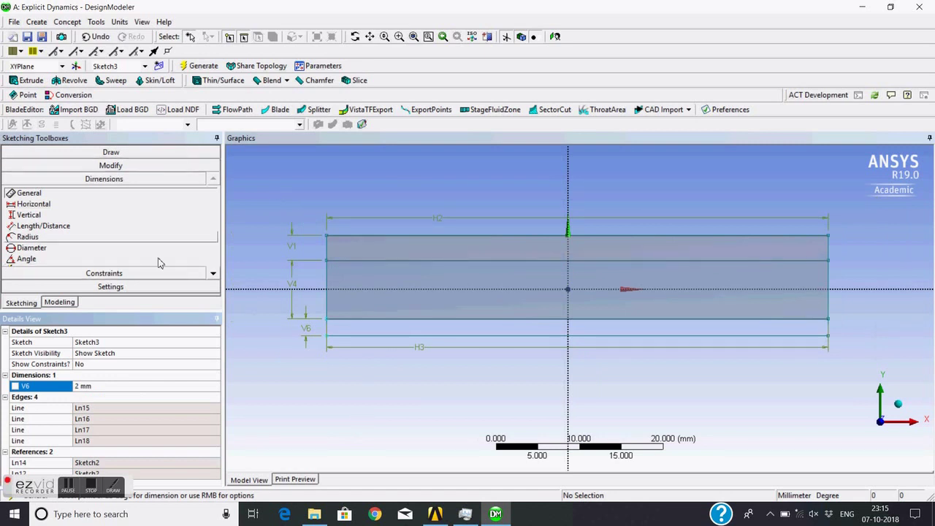
click(59, 302)
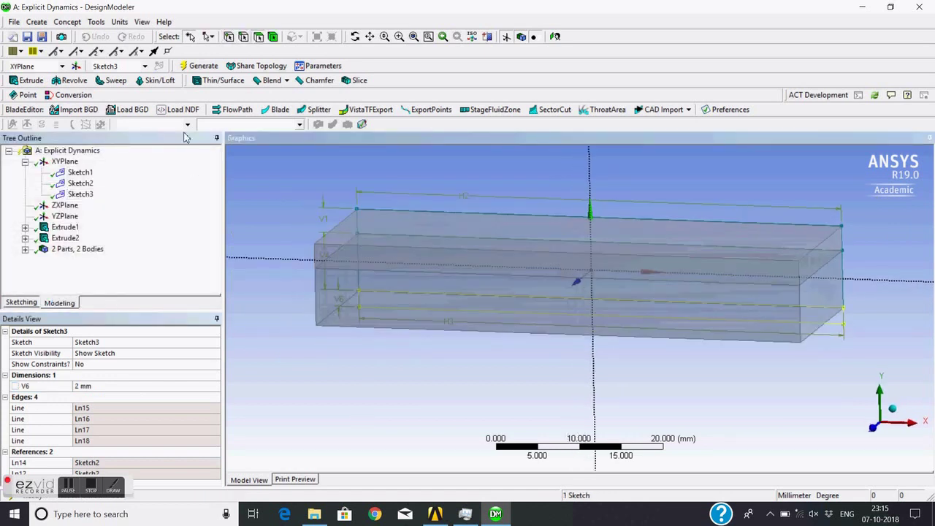
Extrude Sketch3 as an Add Frozen body (Extrude3) and generate it, giving three bodies.
click(31, 80)
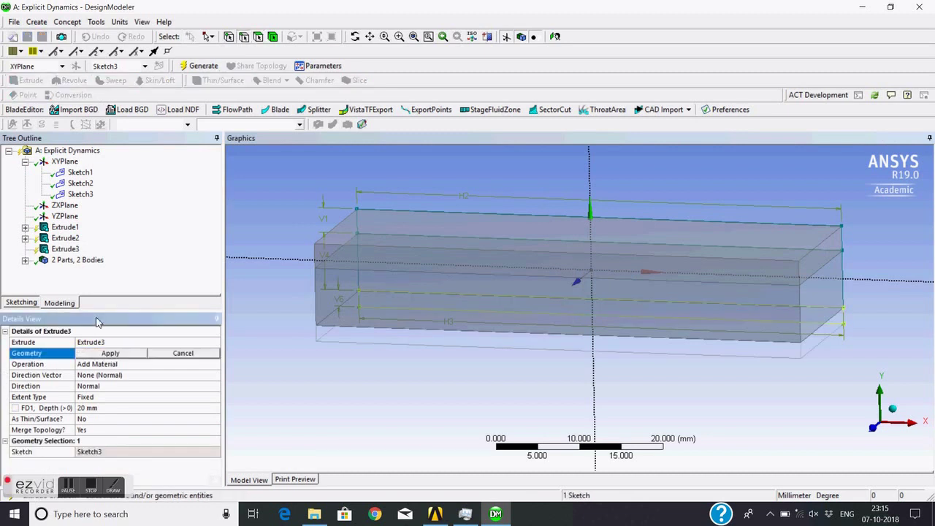
click(109, 356)
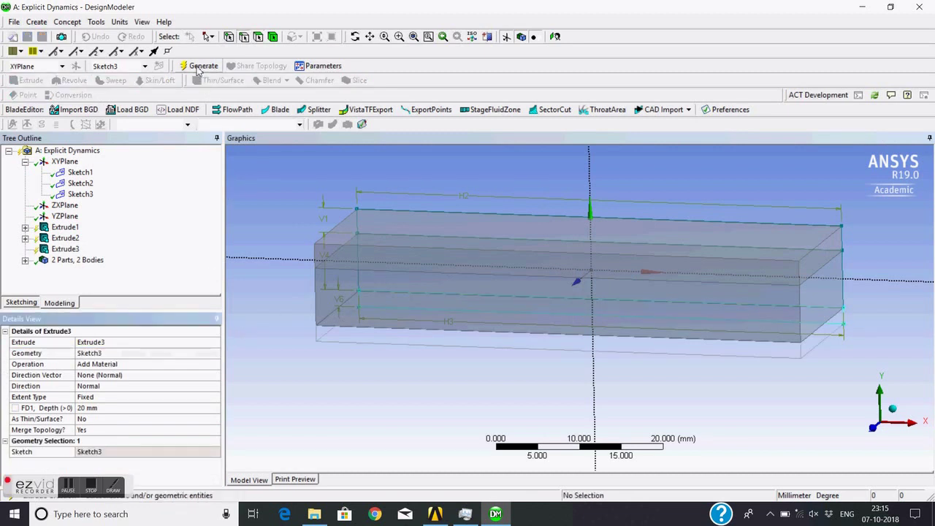
click(216, 369)
click(217, 364)
click(132, 380)
click(198, 66)
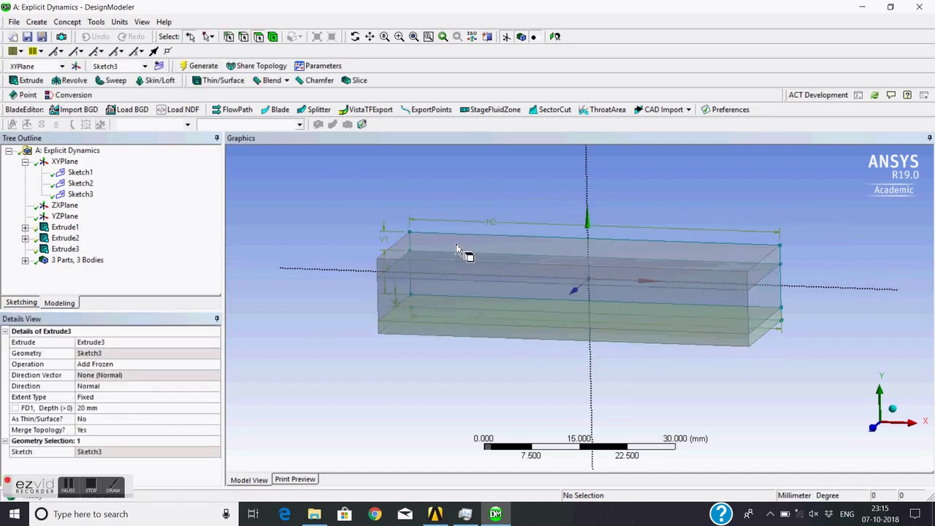
mouse_move(468, 253)
middle_down()
mouse_move(505, 265)
mouse_move(528, 239)
mouse_move(510, 268)
mouse_move(457, 271)
mouse_move(478, 255)
mouse_move(447, 266)
mouse_move(511, 255)
mouse_move(453, 256)
middle_up()
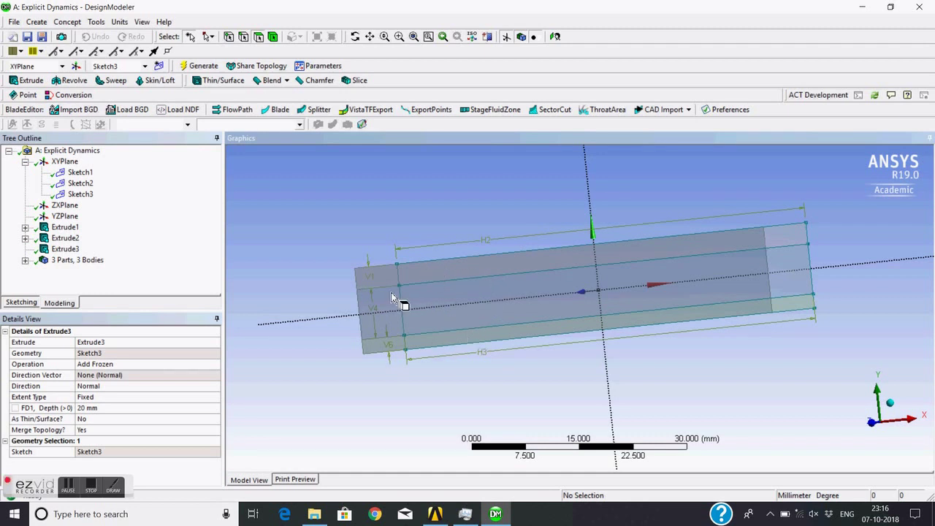
middle_drag(392, 296, 351, 324)
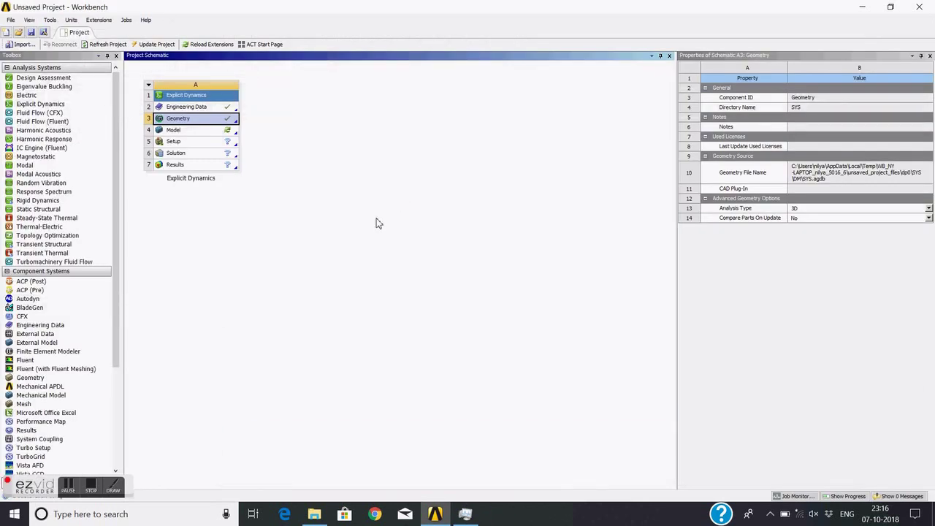
Open the Explicit Dynamics Model cell in Mechanical.
click(223, 132)
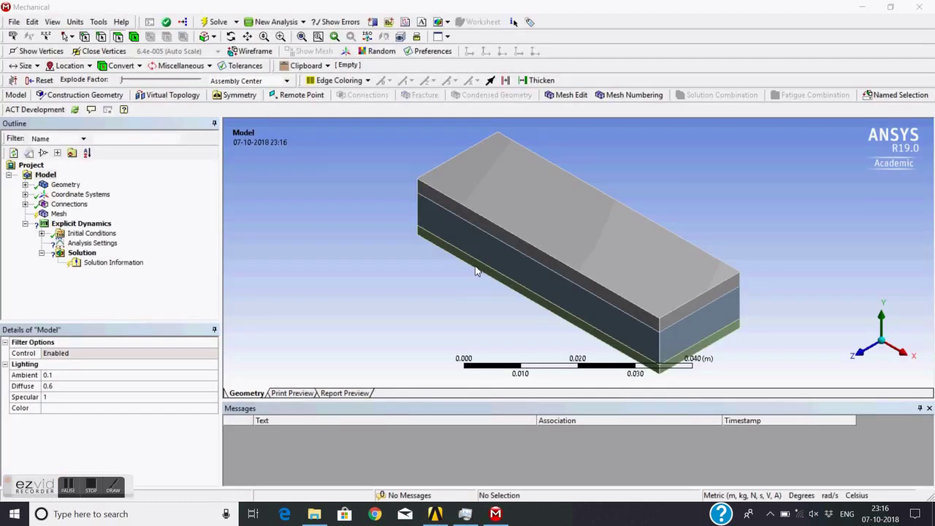
Assign AL 2024-T4 as the top solid's material.
middle_drag(860, 358, 507, 225)
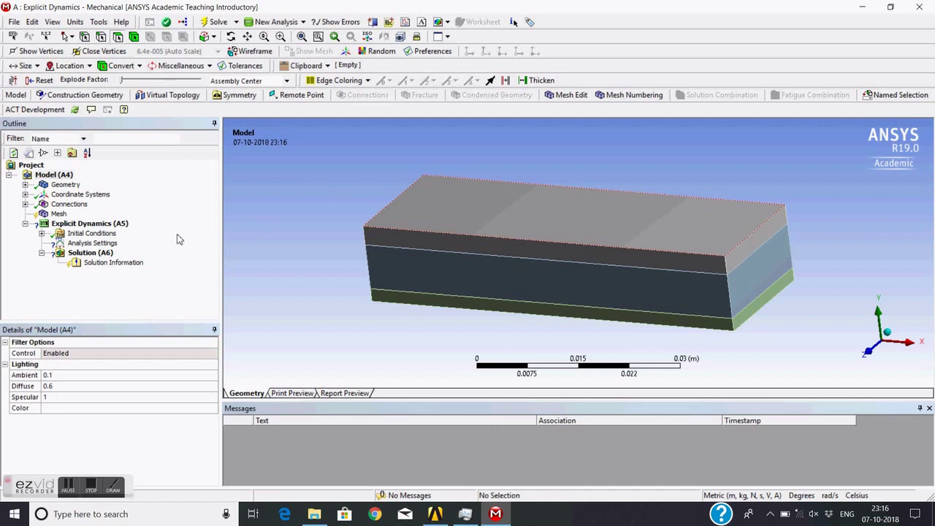
click(25, 185)
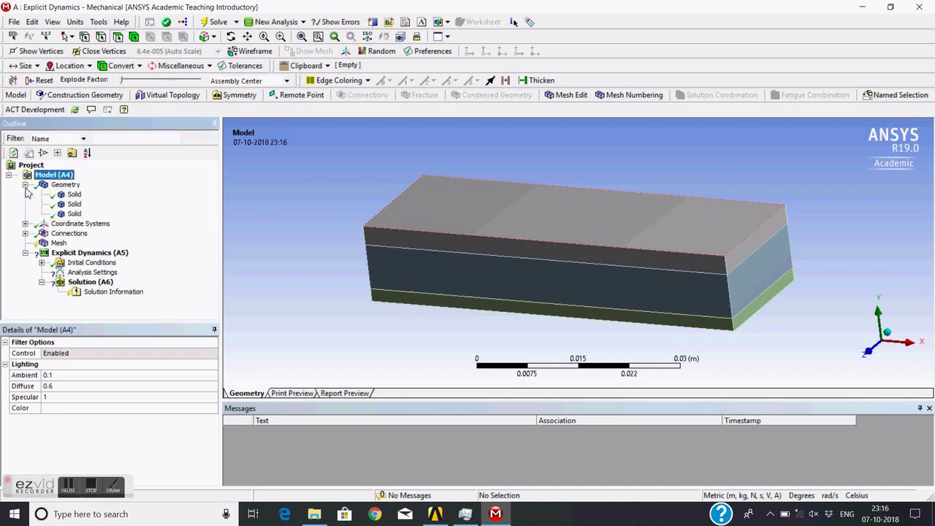
click(62, 187)
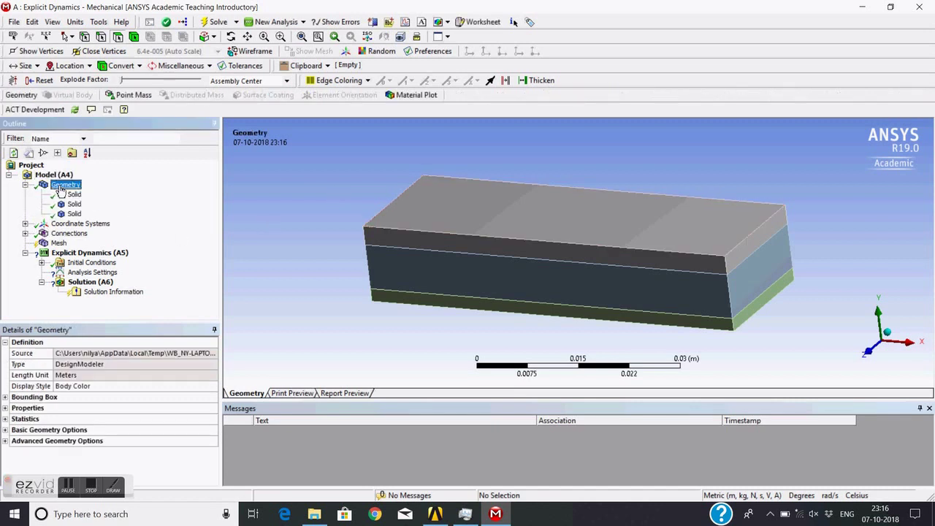
click(73, 195)
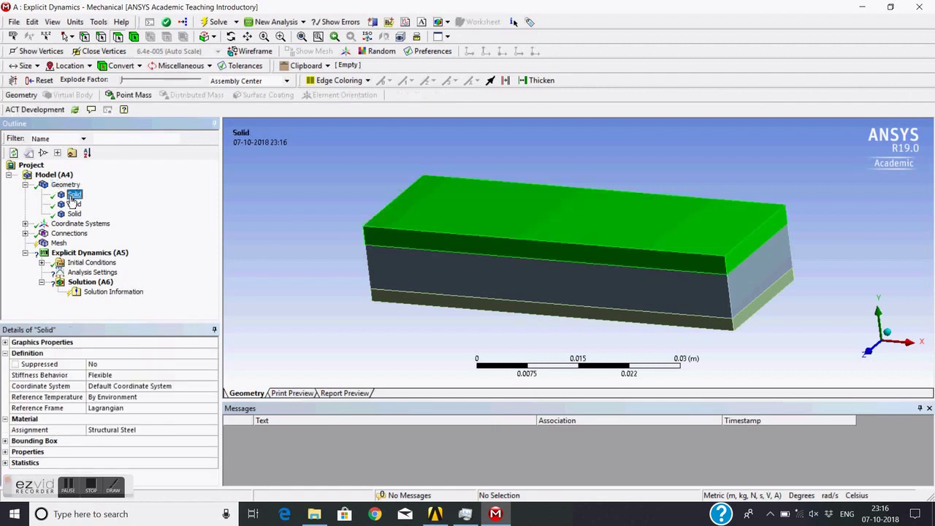
click(153, 431)
click(214, 431)
click(270, 409)
Assign HMX-TNT as the middle solid's material.
click(74, 203)
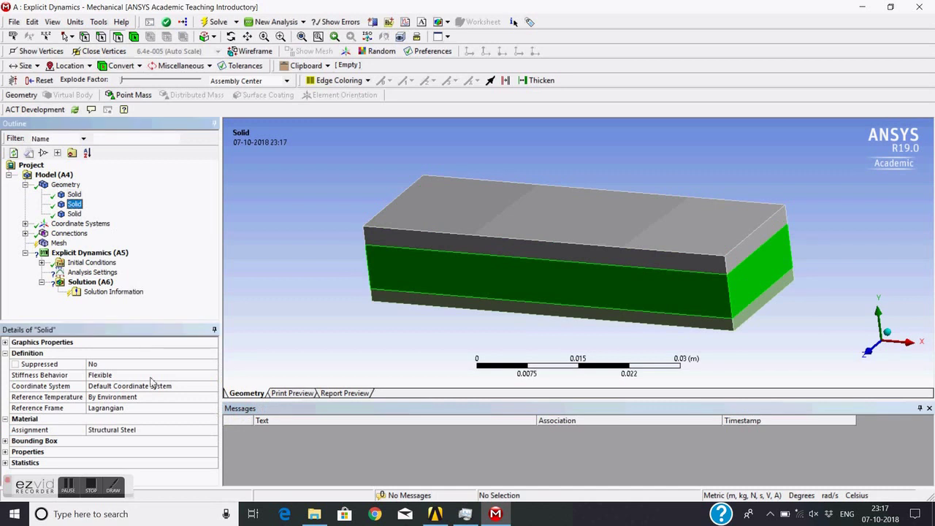
click(133, 430)
click(213, 431)
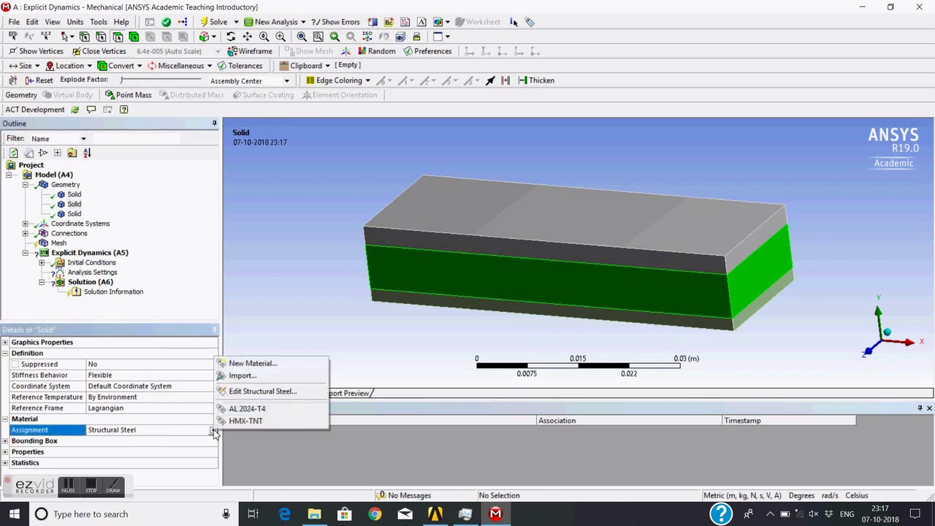
click(235, 420)
Assign AL 2024-T4 as the bottom solid's material.
click(74, 214)
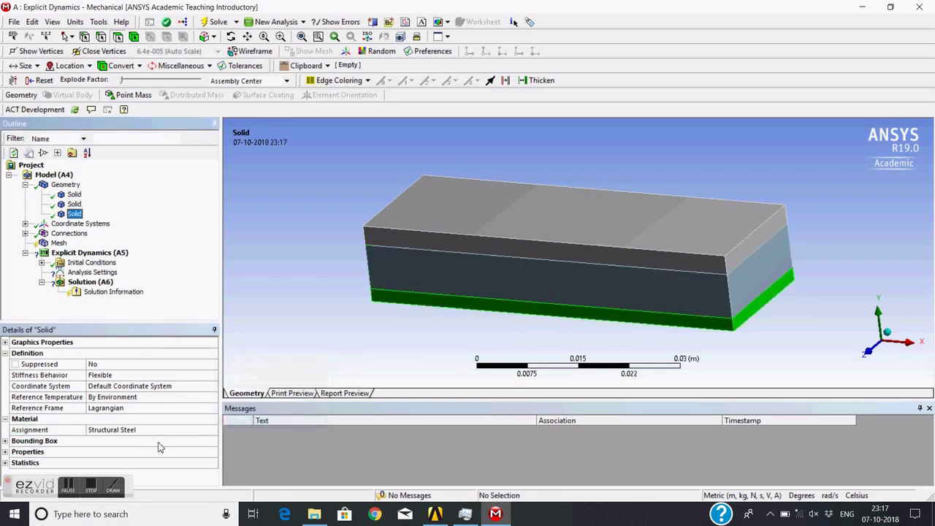
click(164, 431)
click(214, 431)
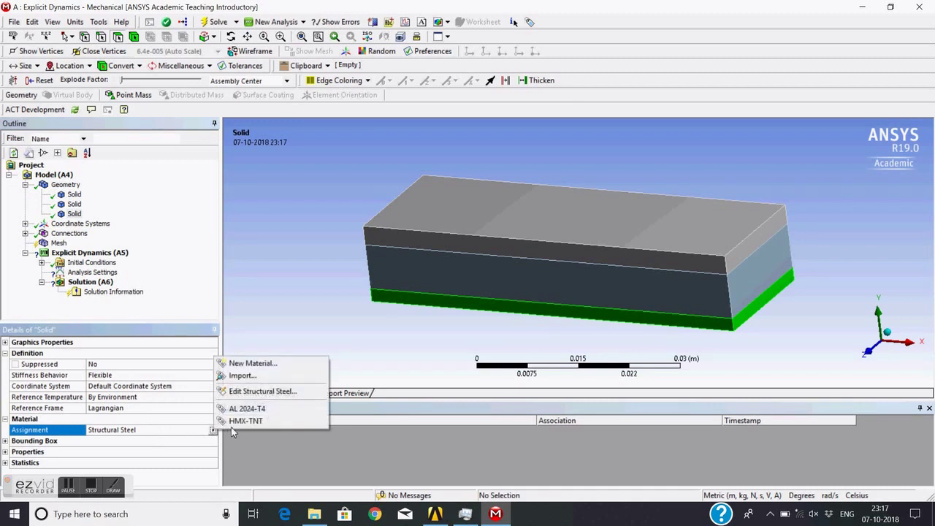
click(247, 408)
middle_drag(430, 260, 407, 264)
scroll(407, 264, down, 2)
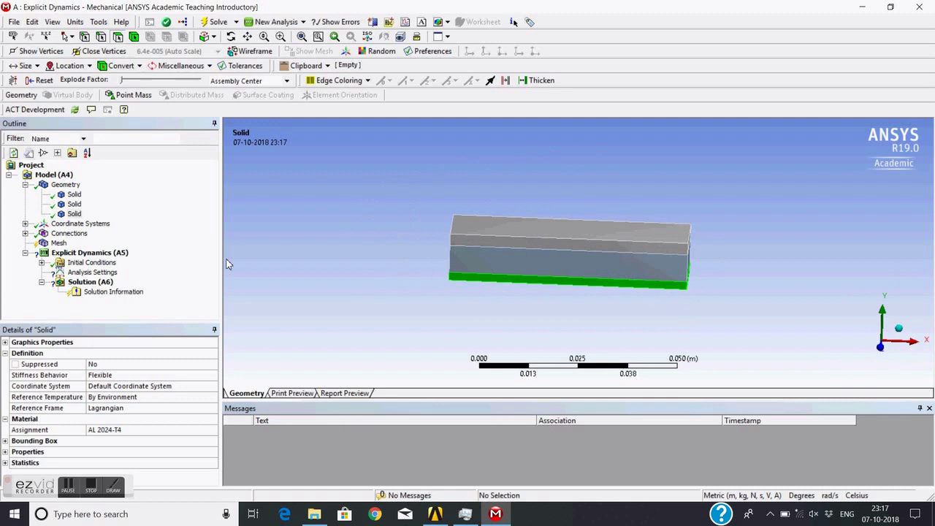
click(59, 243)
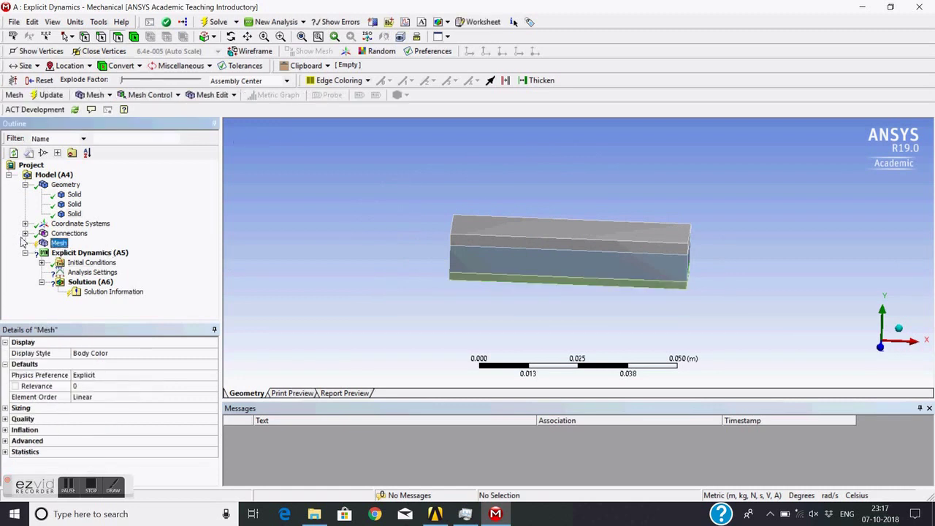
Delete the Contacts group under Connections, leaving only Body Interactions.
click(25, 234)
click(79, 244)
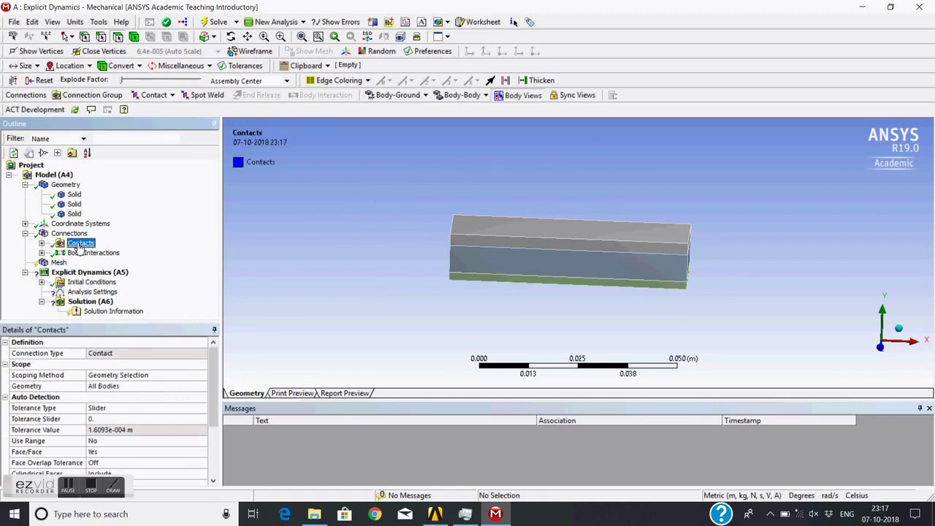
right_click(79, 246)
mouse_move(104, 252)
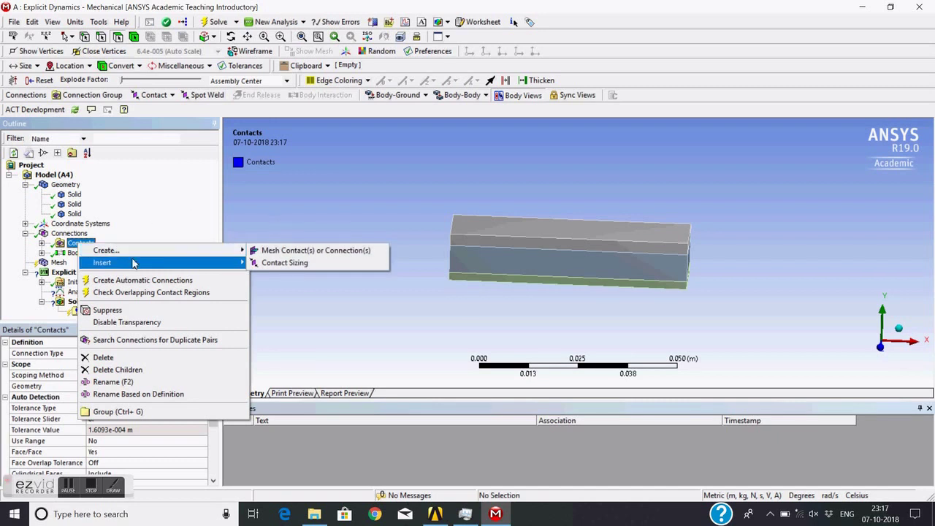
click(109, 358)
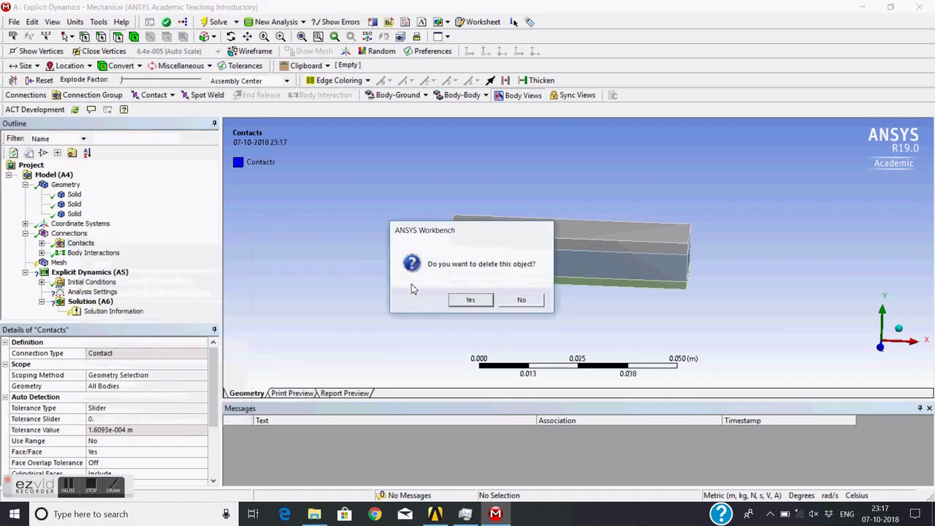
click(470, 299)
click(74, 244)
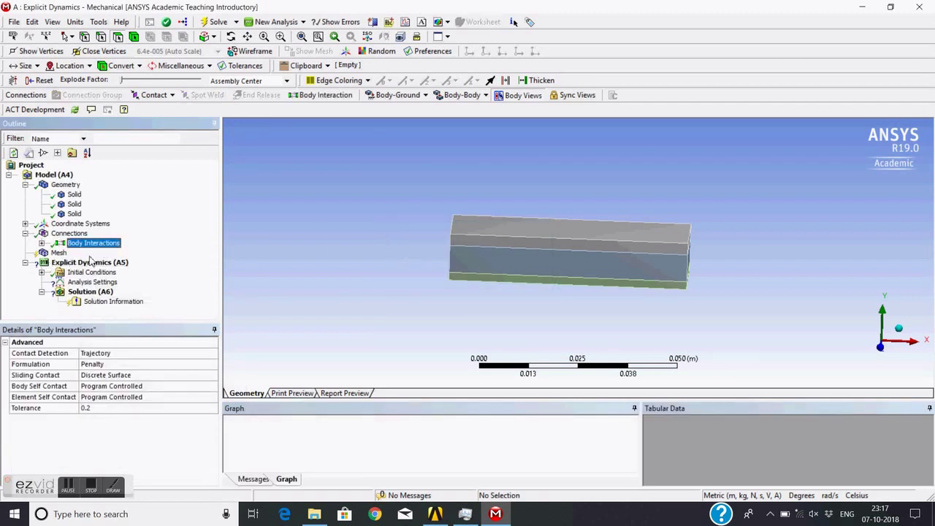
Generate the mesh for the three plates.
click(57, 253)
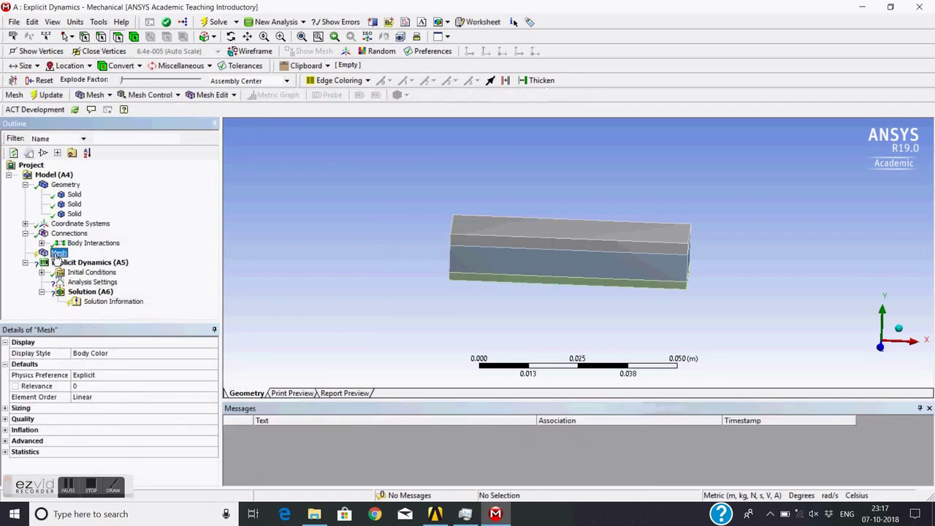
right_click(58, 254)
click(94, 294)
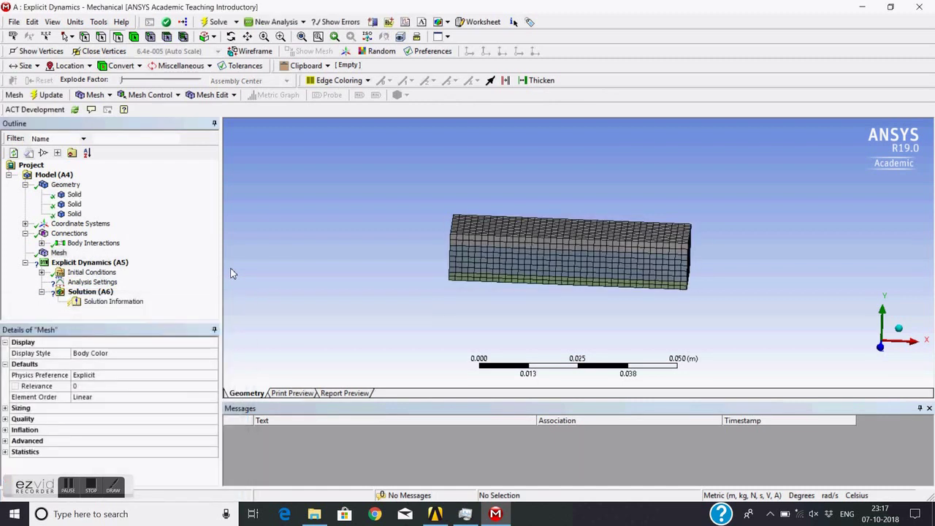
Zoom and orbit the view to inspect the brick mesh on the three stacked plates.
scroll(438, 261, up, 3)
middle_drag(448, 263, 414, 272)
scroll(414, 271, down, 2)
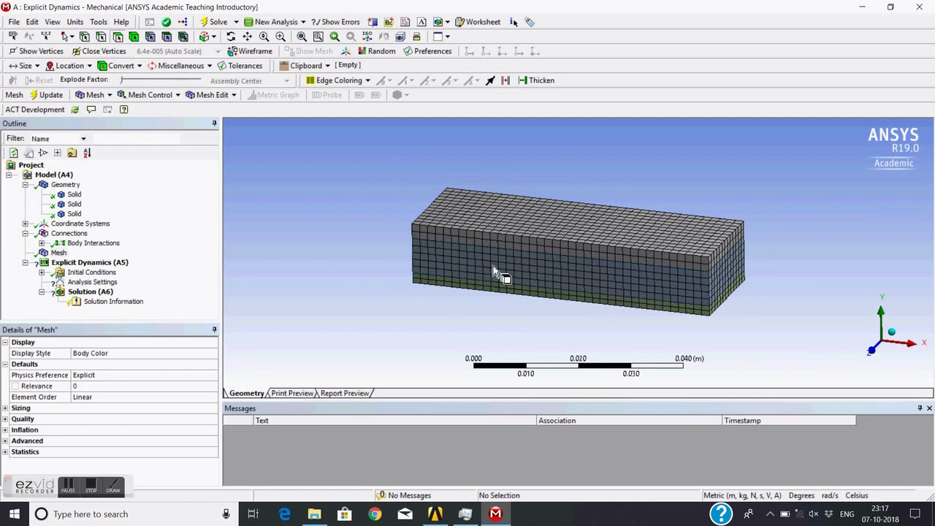
scroll(497, 271, up, 2)
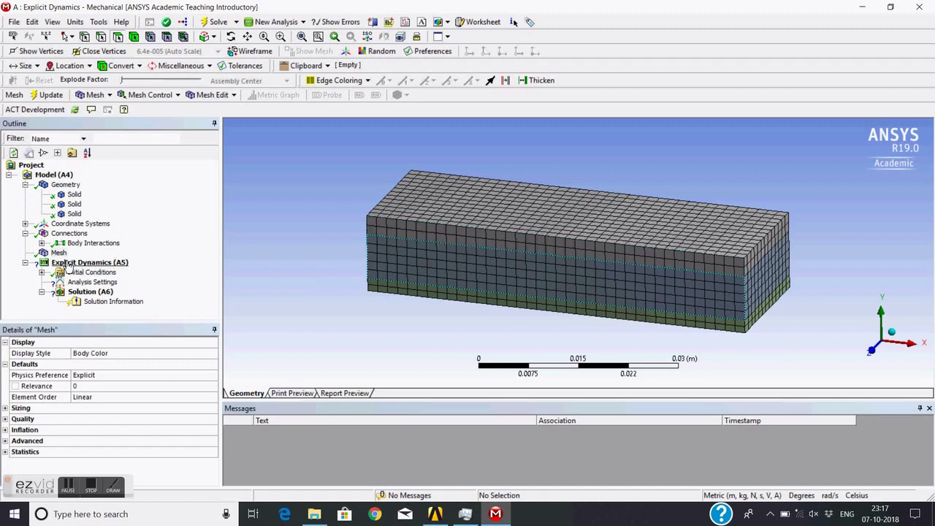
scroll(350, 242, up, 1)
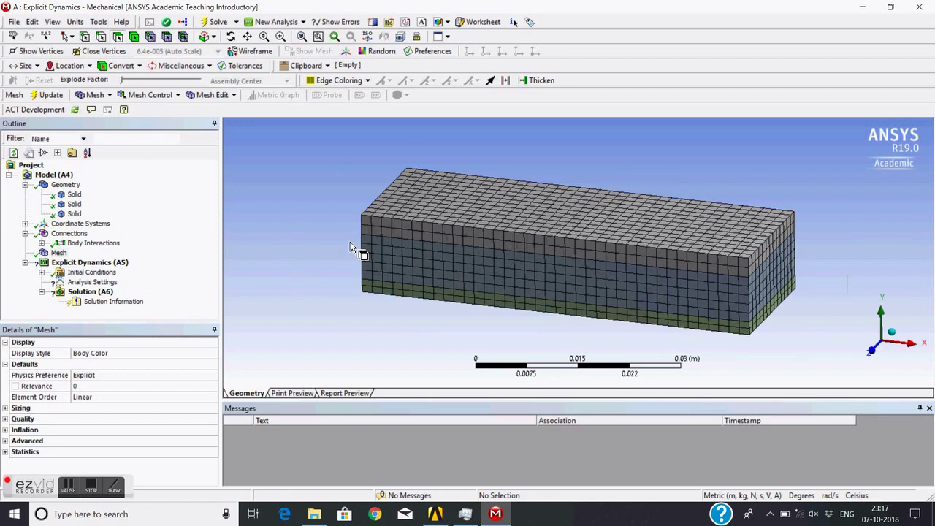
Insert a Detonation Point into the Explicit Dynamics analysis and orbit the model to locate it.
click(100, 263)
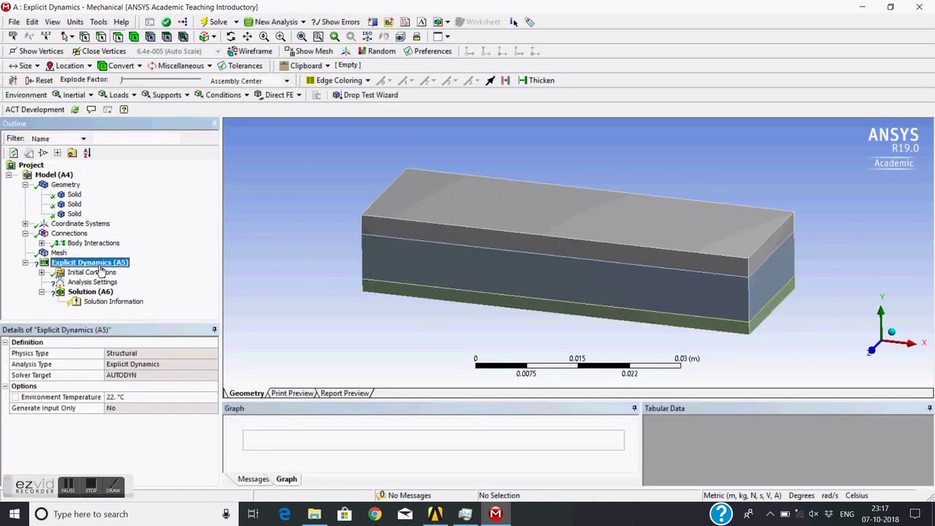
right_click(101, 267)
mouse_move(128, 279)
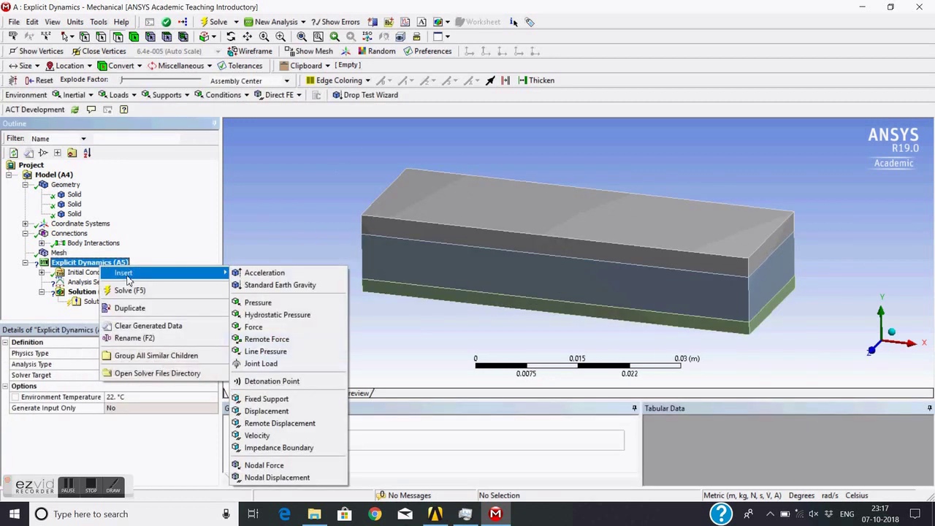
click(252, 383)
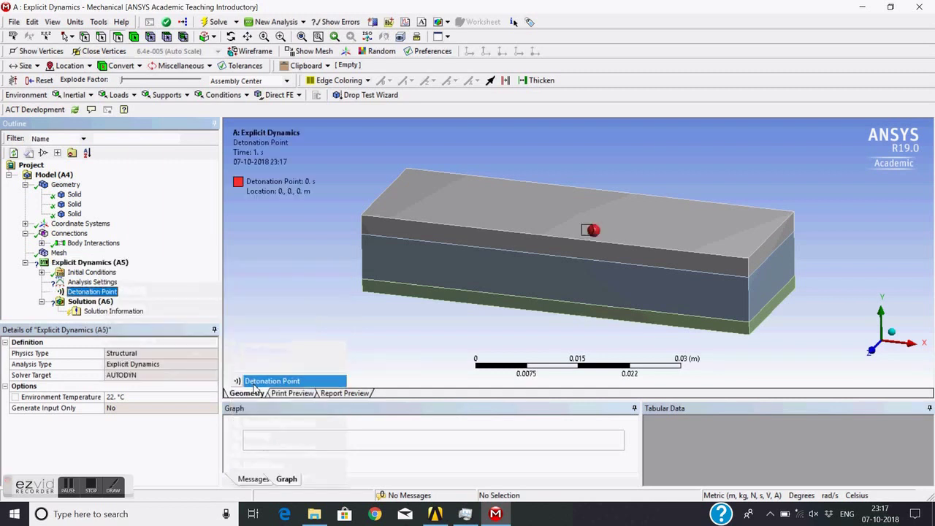
middle_drag(502, 279, 622, 250)
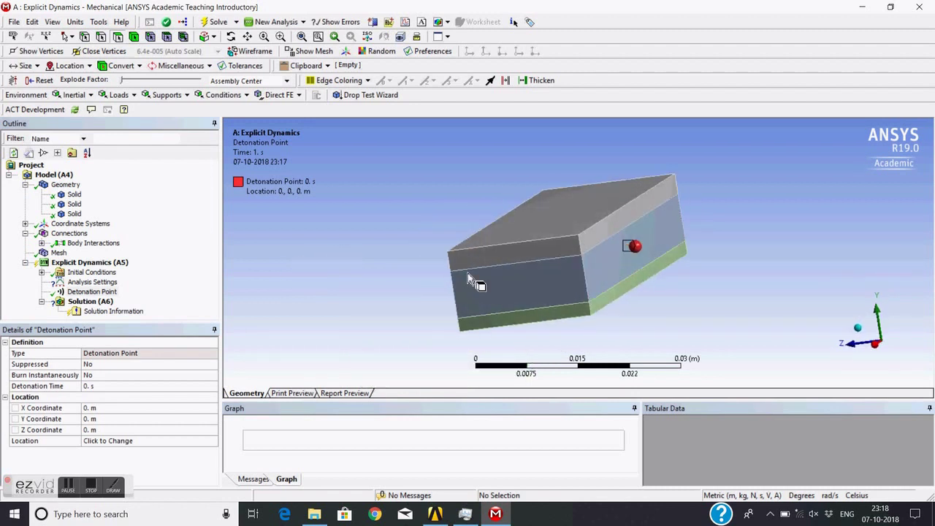
mouse_move(475, 277)
middle_down()
mouse_move(478, 267)
mouse_move(543, 275)
mouse_move(585, 139)
mouse_move(585, 262)
mouse_move(487, 278)
mouse_move(478, 270)
middle_up()
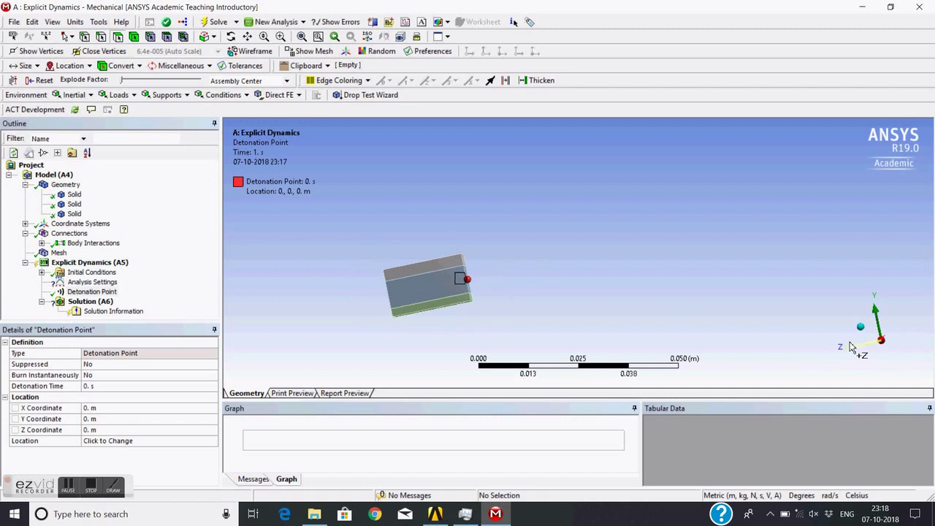
Switch units to Metric (mm, kg, N, s, mV, mA) and set the detonation point's Z coordinate to 10 mm.
click(101, 430)
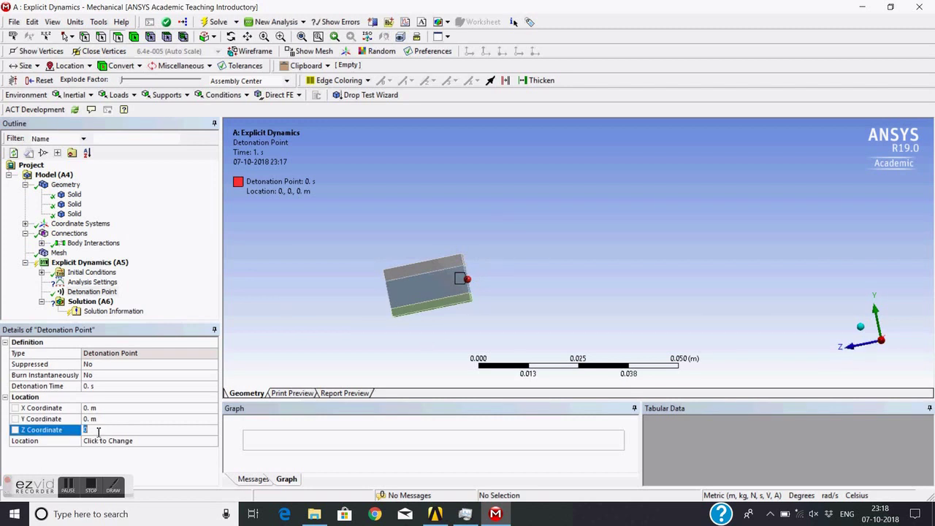
click(73, 25)
click(74, 62)
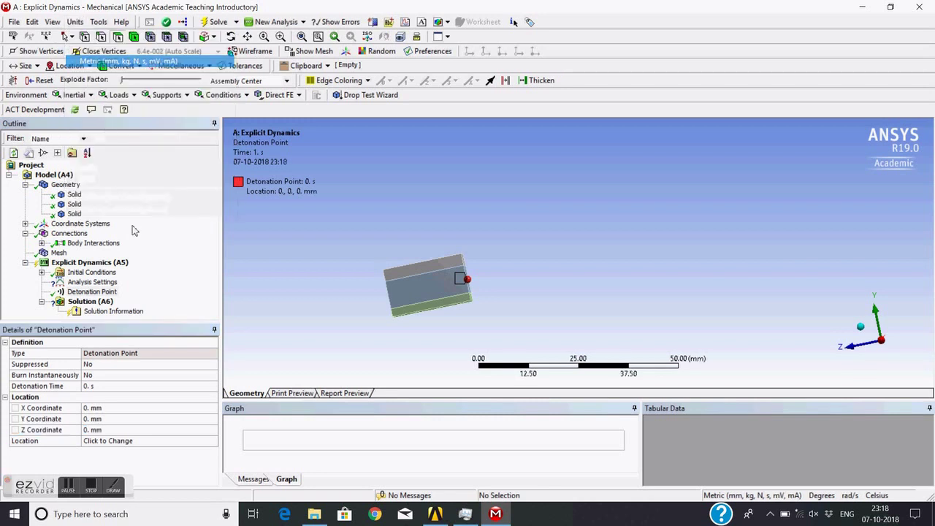
click(106, 431)
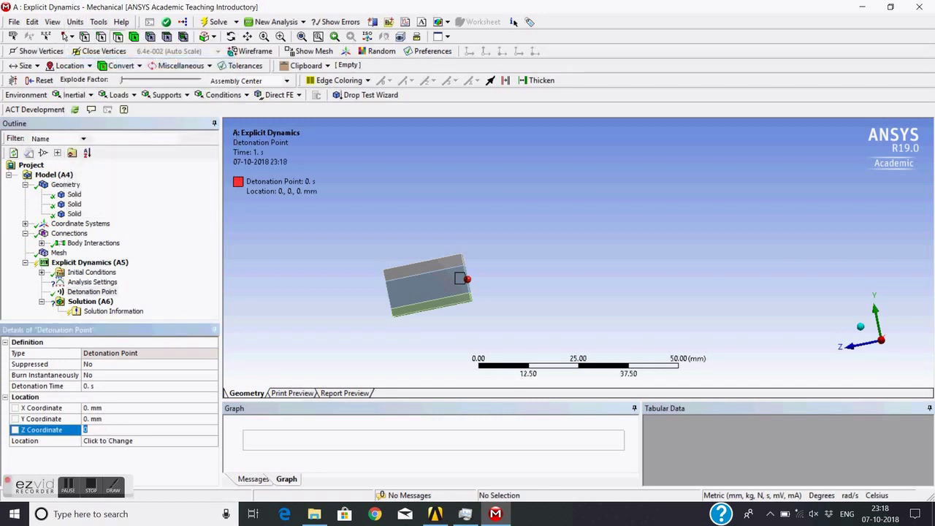
text(10)
key(Return)
middle_drag(324, 320, 512, 285)
middle_drag(443, 251, 458, 234)
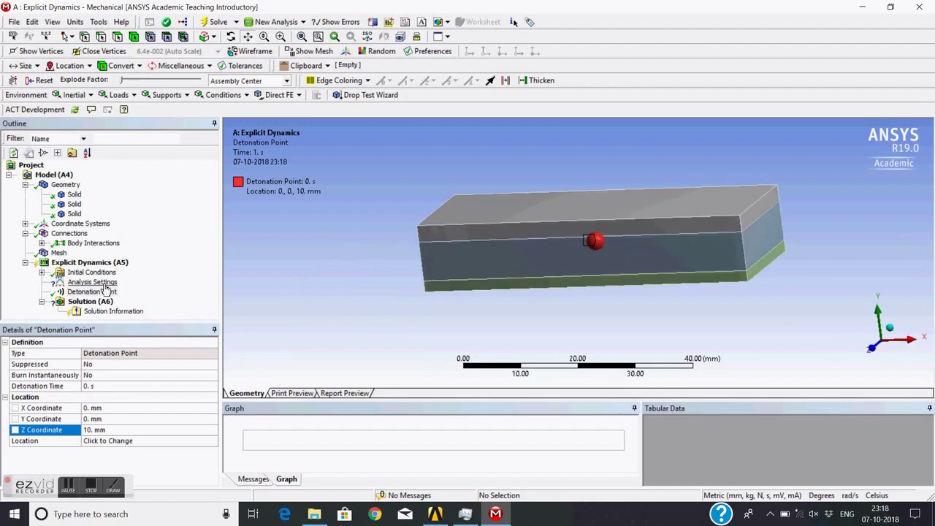
Set the Analysis Settings End Time to 2e-5 s and Time Step Safety Factor to 0.6.
click(84, 282)
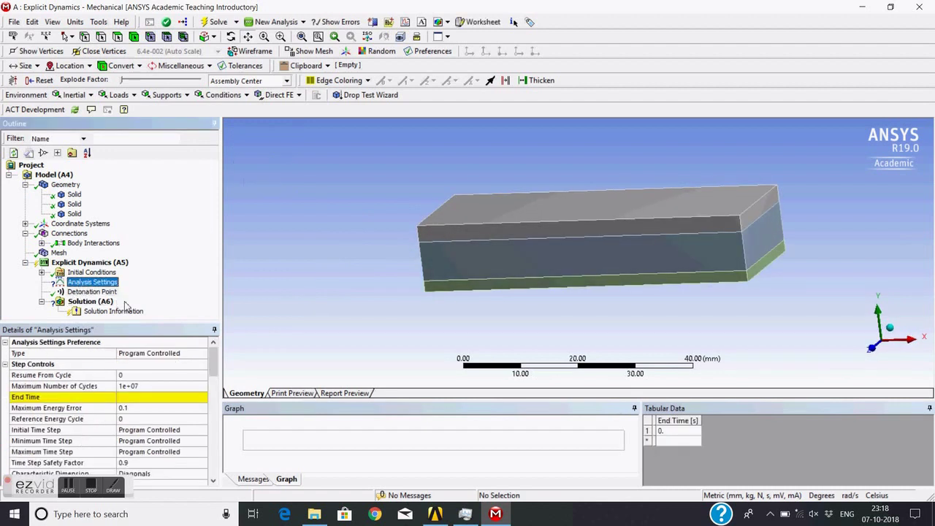
click(140, 398)
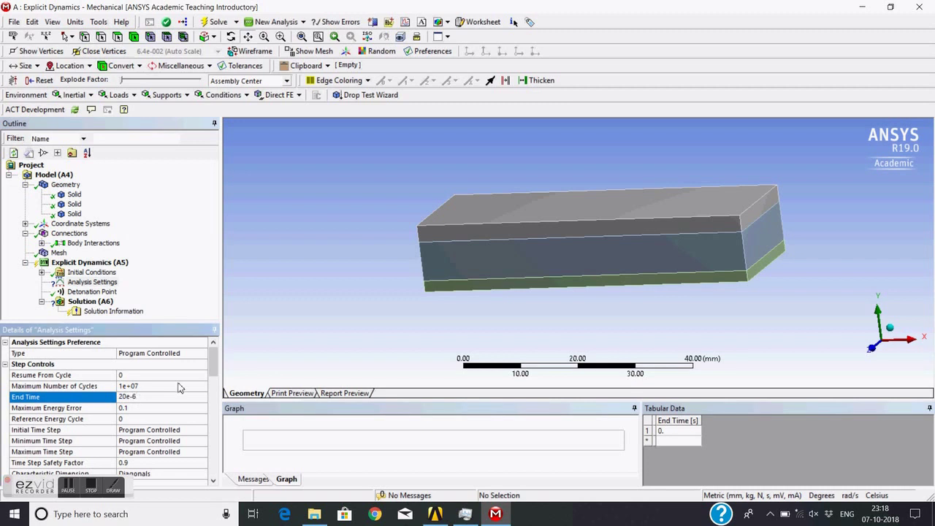
scroll(164, 410, down, 2)
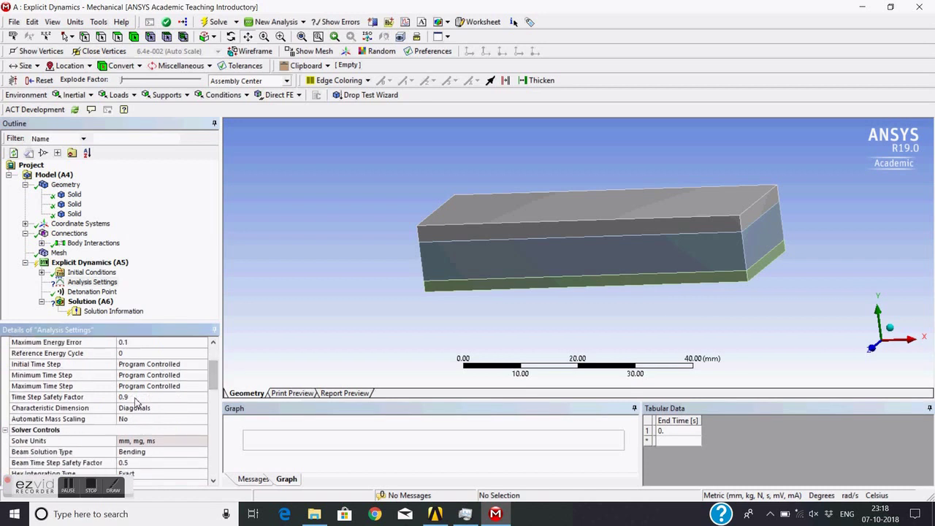
scroll(135, 401, up, 2)
click(135, 396)
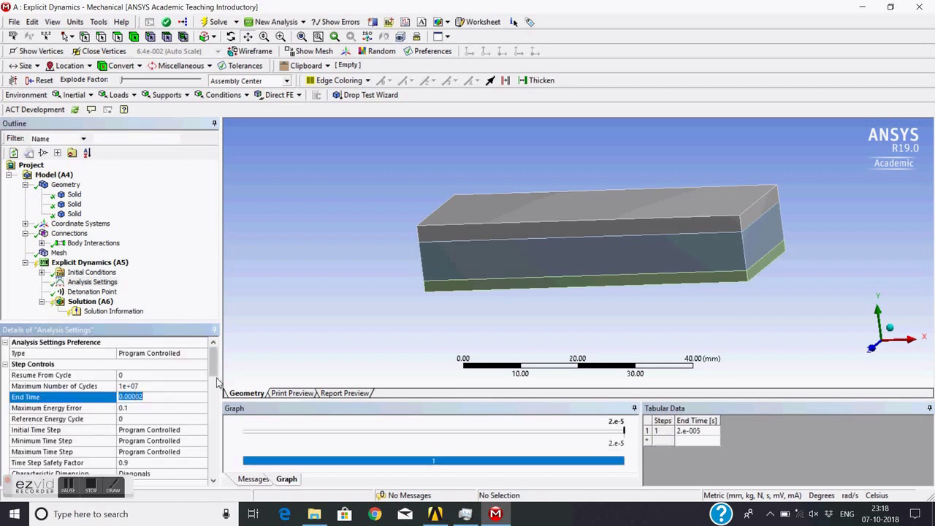
scroll(172, 400, down, 2)
click(147, 399)
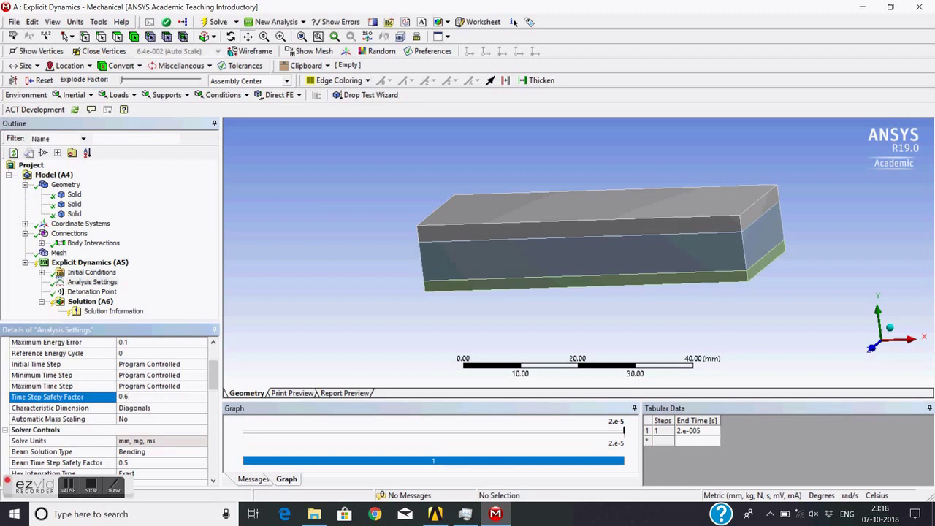
key(Return)
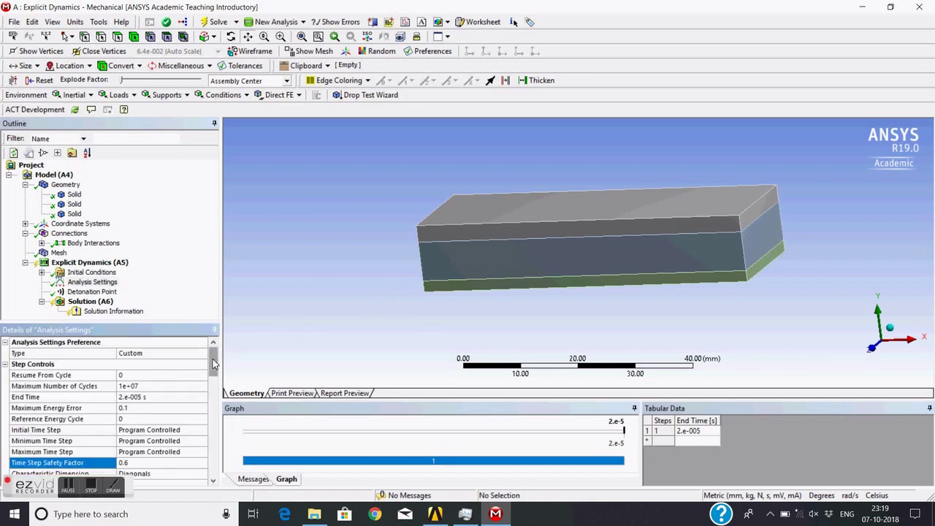
drag(213, 363, 196, 380)
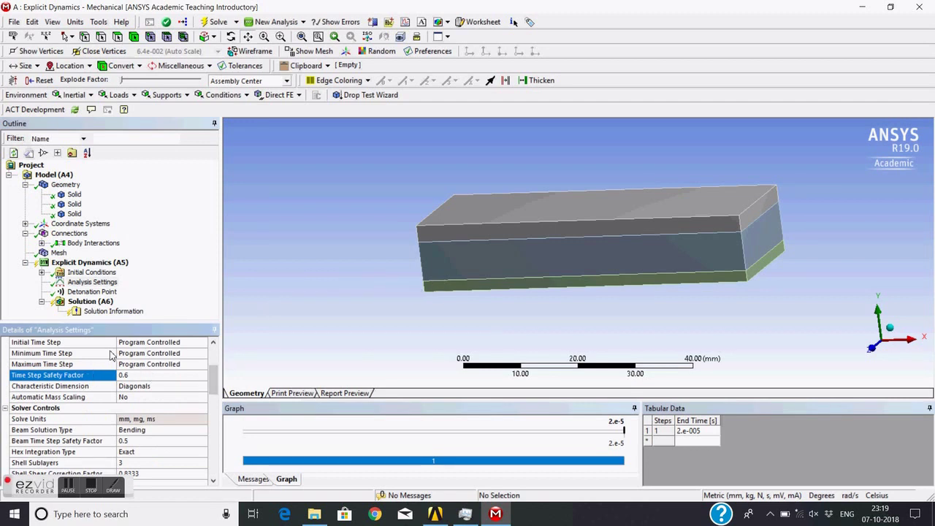
Review the Detonation Point details, then go back to Analysis Settings.
click(108, 293)
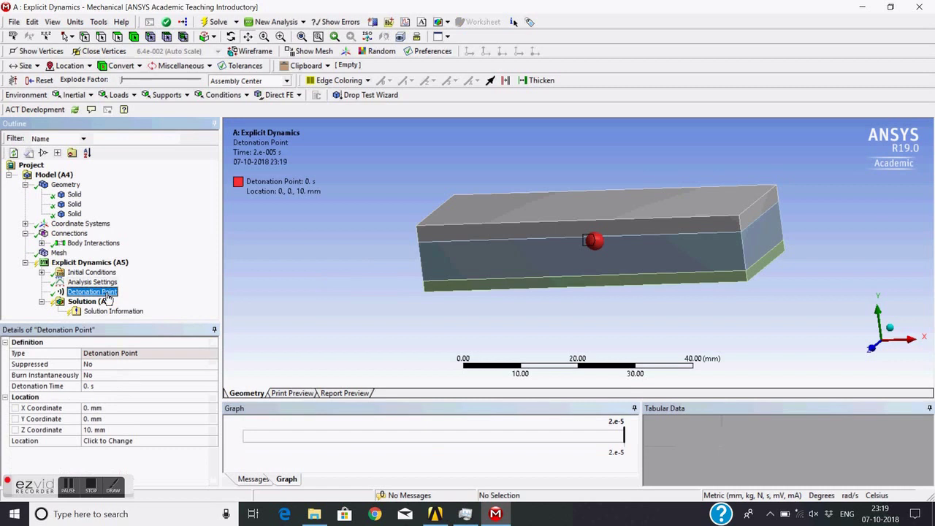
click(94, 282)
middle_drag(355, 271, 321, 282)
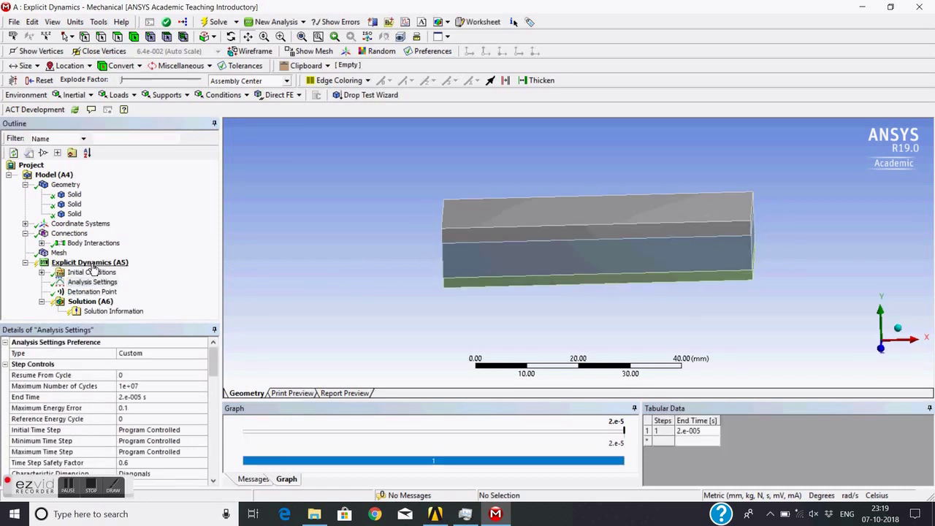
Solve the Explicit Dynamics analysis and display the solver output log.
click(93, 264)
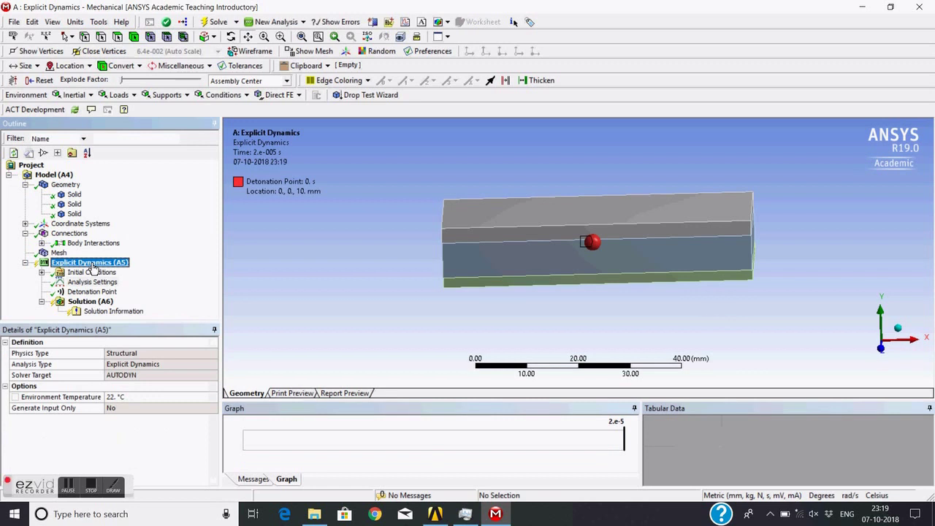
right_click(93, 266)
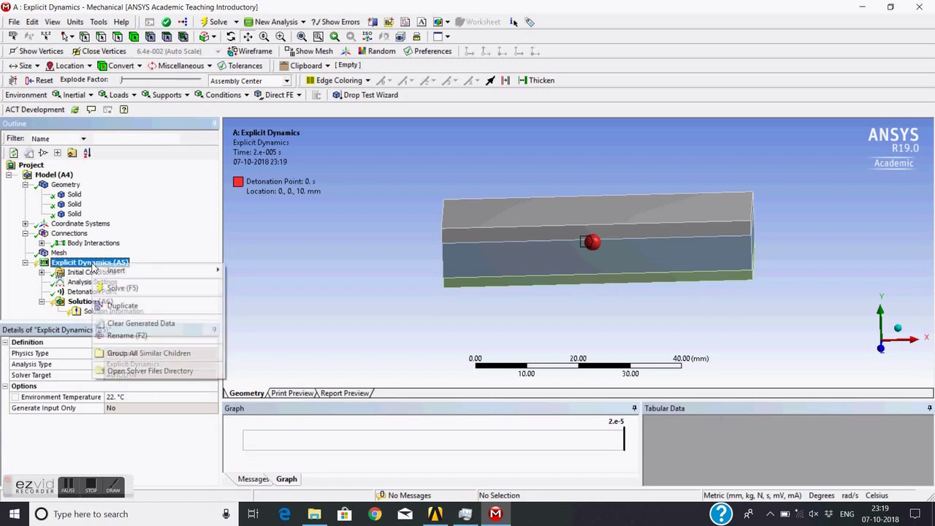
click(115, 288)
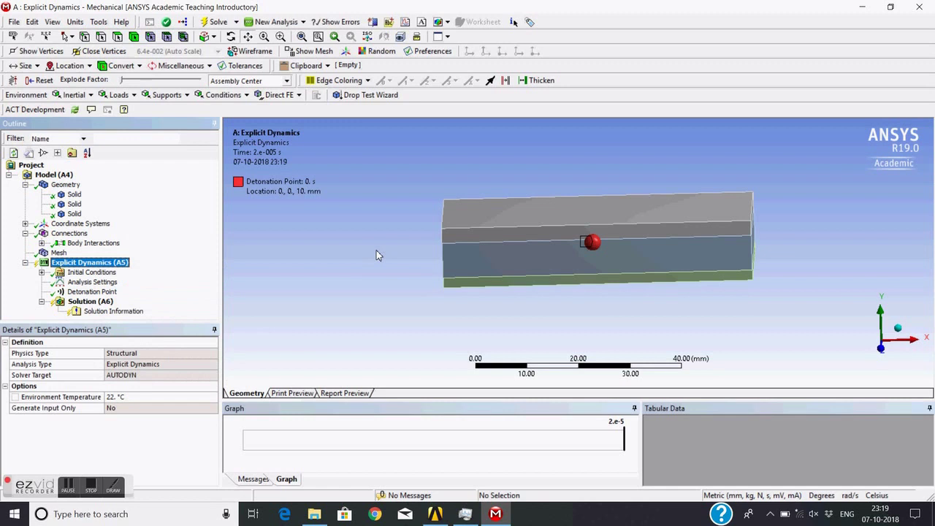
click(117, 311)
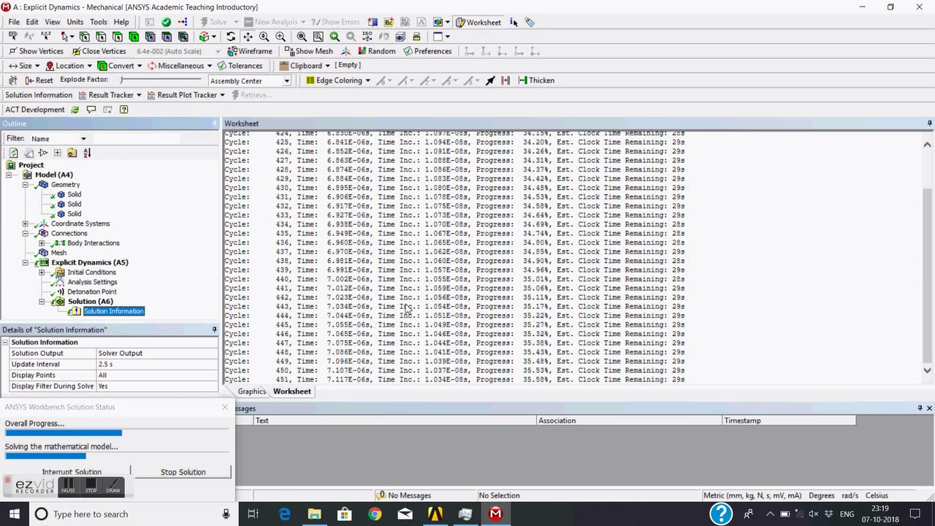
Review the solver output and analysis settings until the run finishes at 1778 cycles, 2.000E-05 s.
click(68, 486)
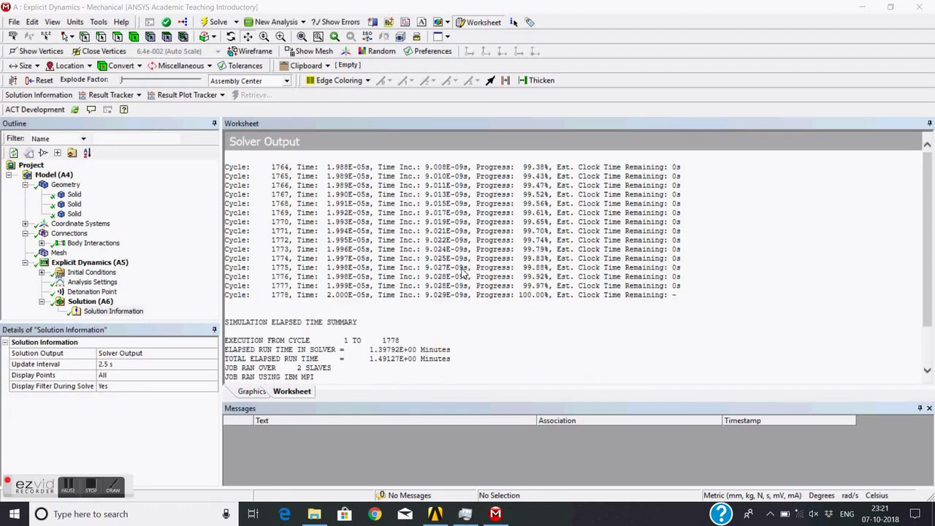
scroll(461, 276, down, 2)
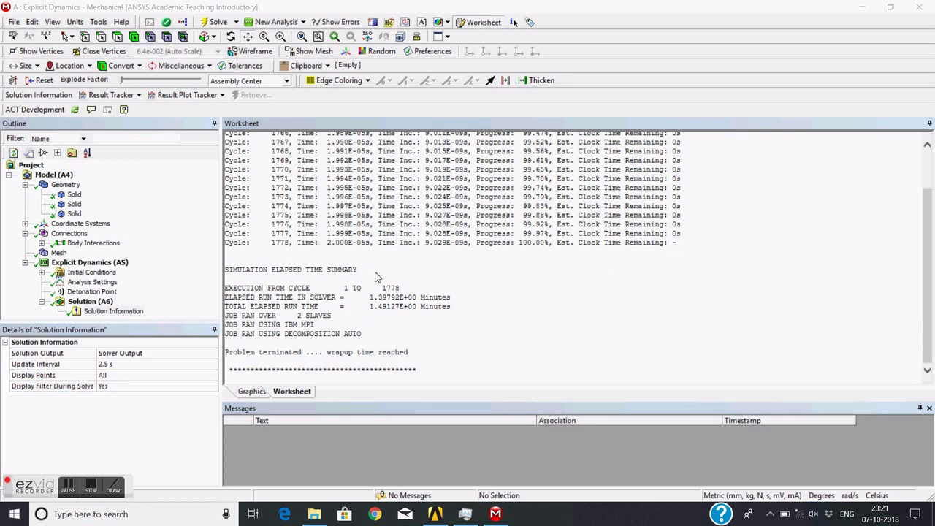
click(110, 283)
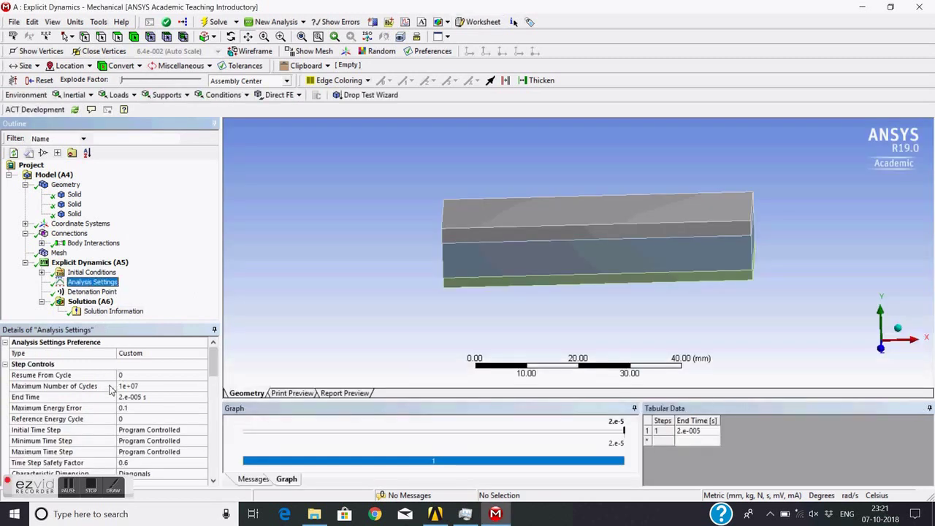
click(128, 312)
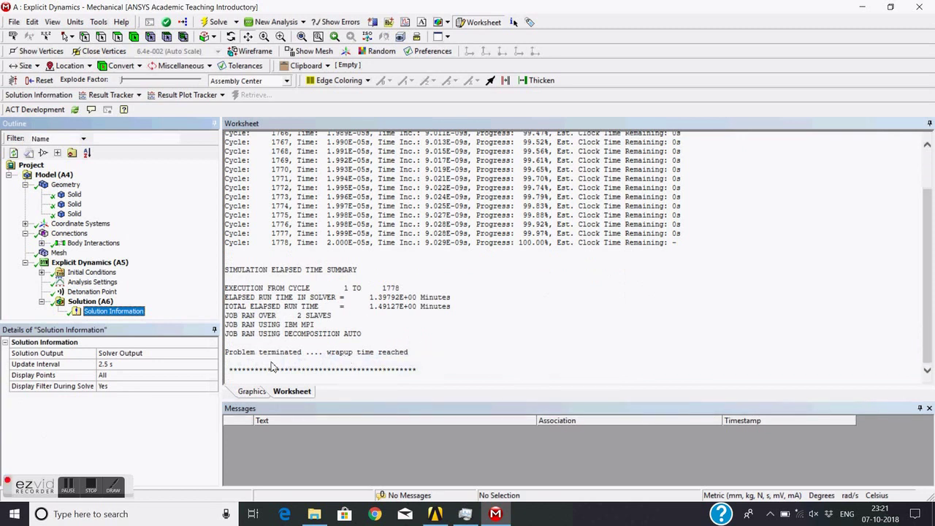
Add a Total Deformation result to Solution (A6) and evaluate it, giving 4.0838 to 90.013 mm.
click(250, 393)
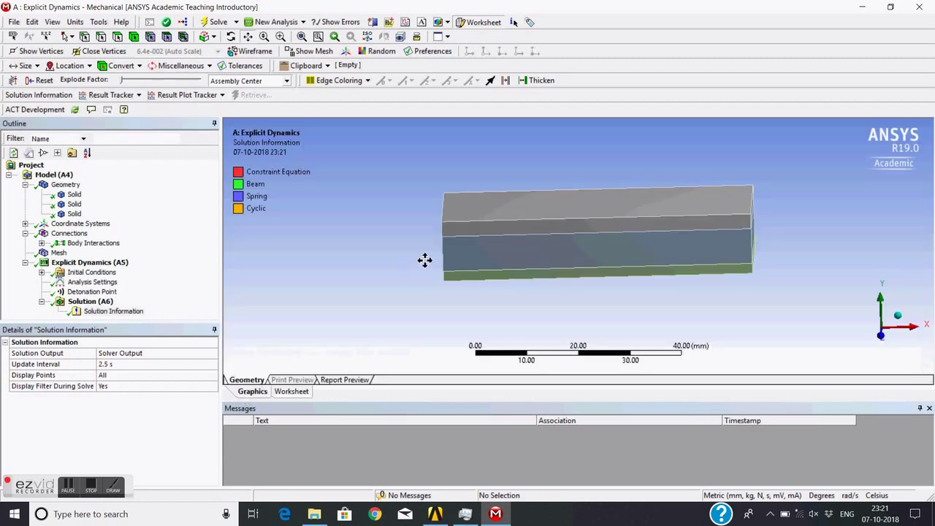
click(95, 301)
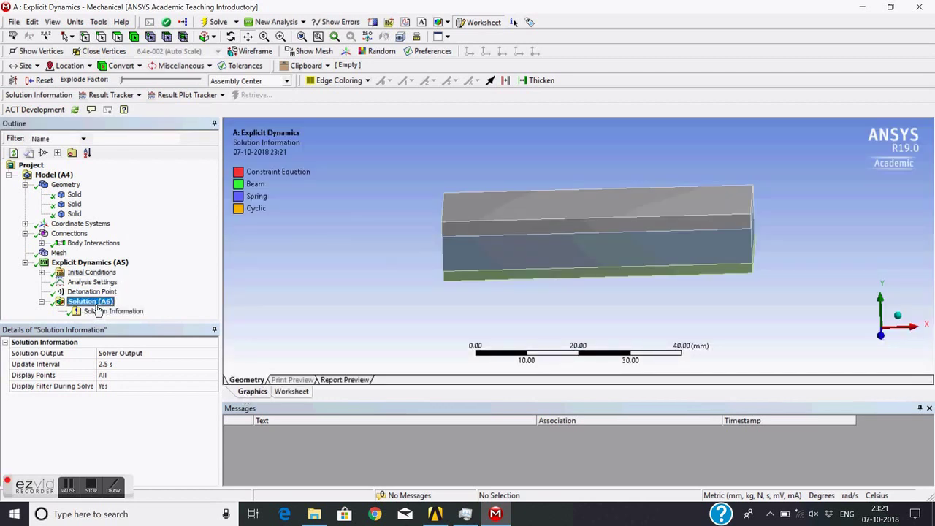
right_click(99, 307)
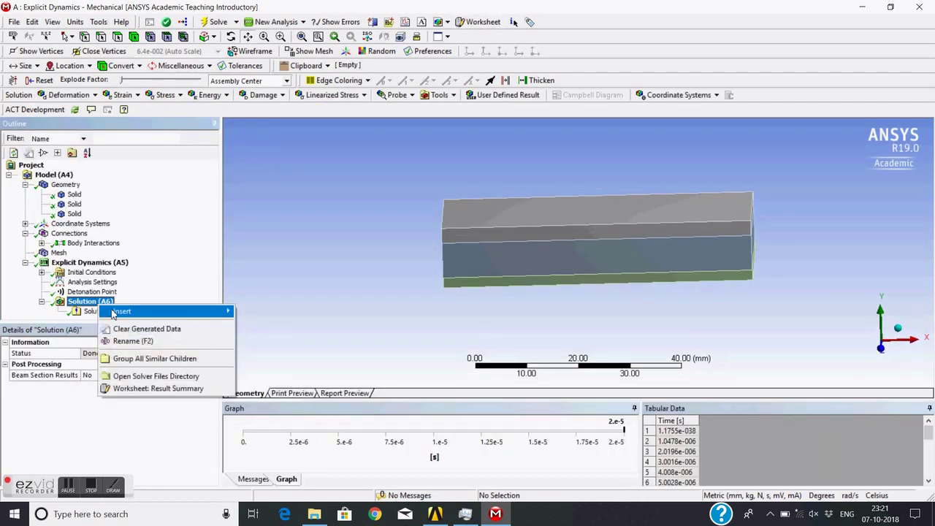
mouse_move(115, 312)
mouse_move(281, 311)
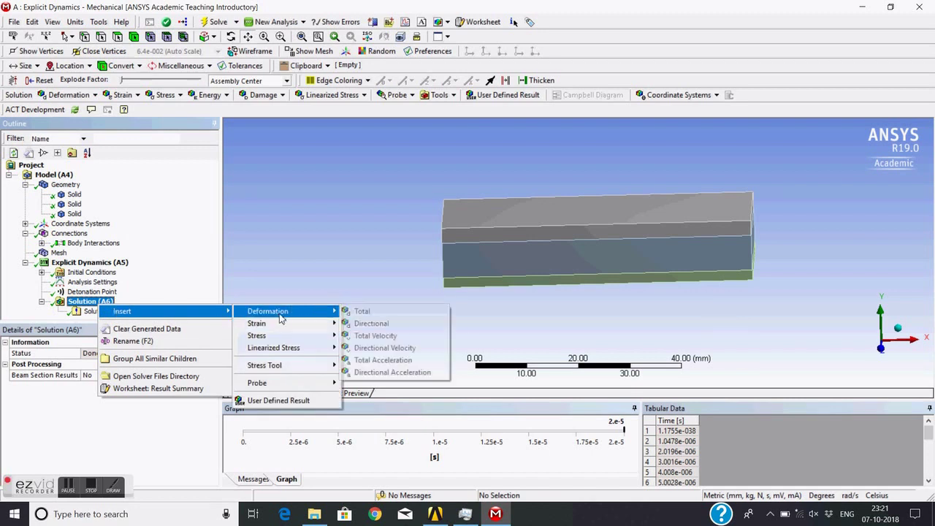
click(359, 312)
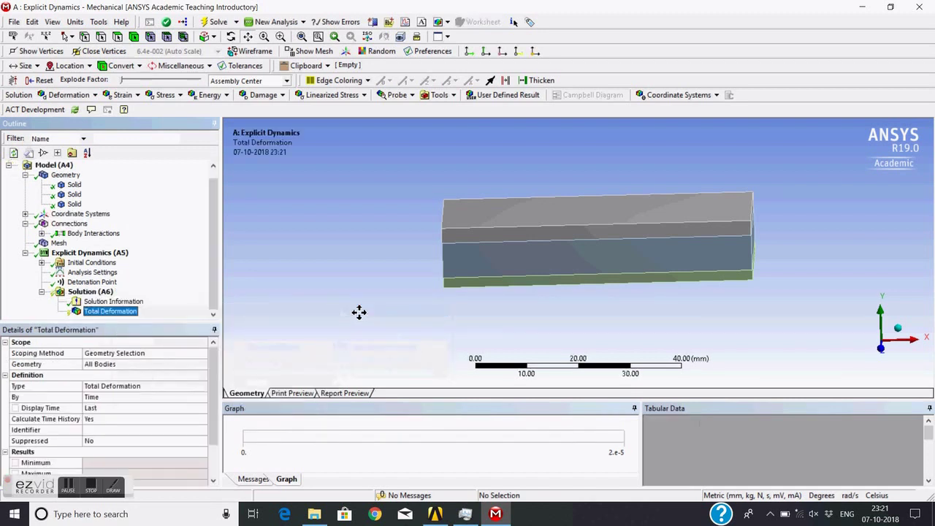
right_click(119, 313)
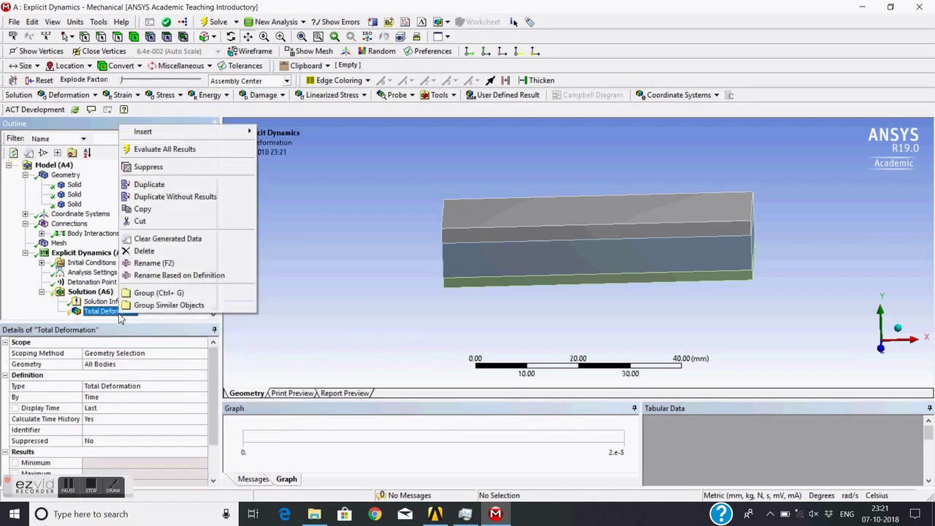
click(164, 149)
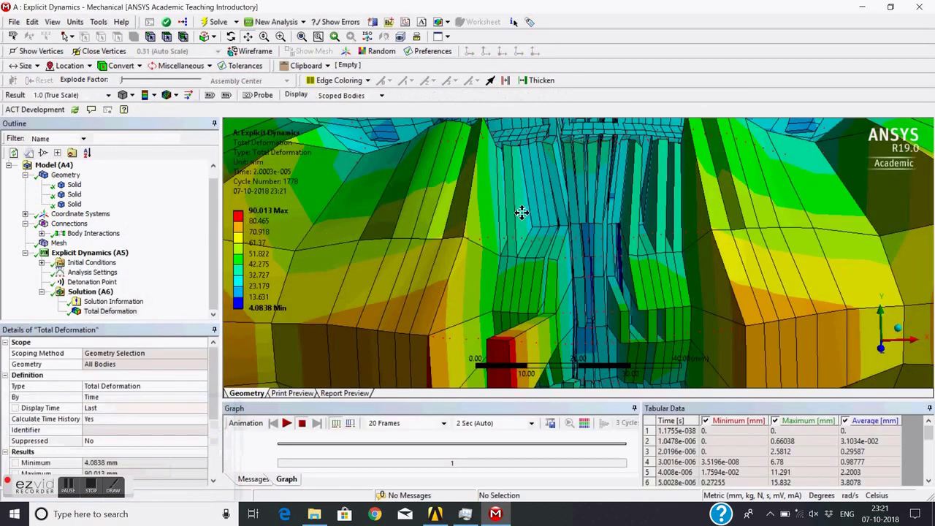
middle_drag(343, 232, 439, 249)
middle_drag(351, 225, 469, 185)
scroll(497, 179, up, 3)
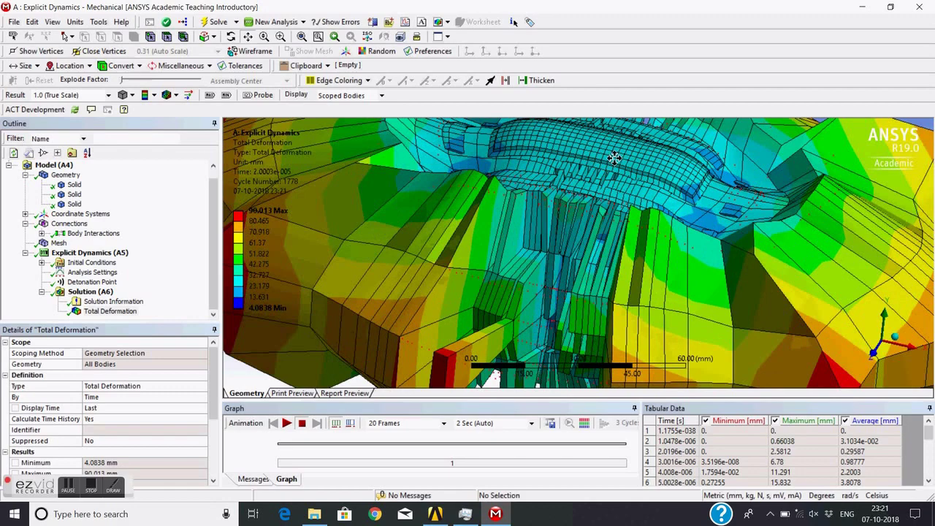
scroll(534, 246, down, 1)
scroll(534, 246, up, 1)
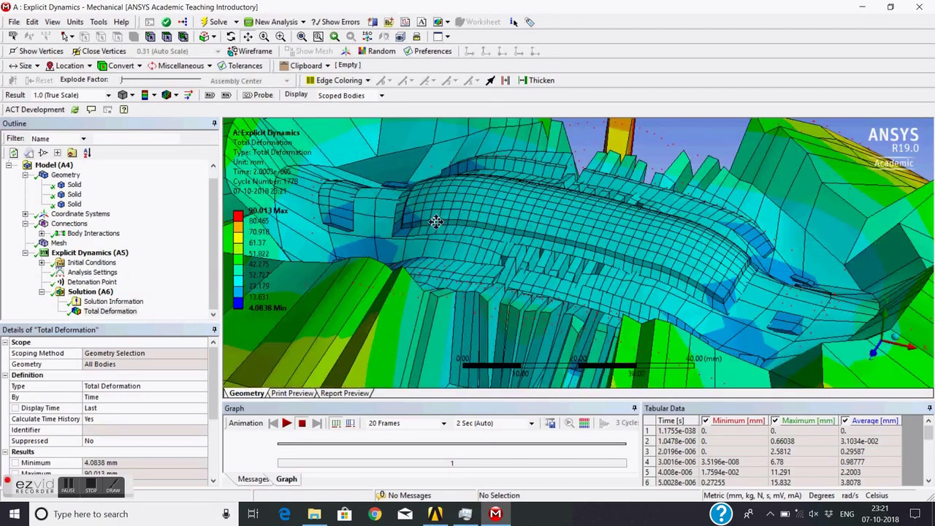
middle_drag(413, 221, 530, 312)
mouse_move(583, 298)
middle_down()
mouse_move(571, 316)
mouse_move(511, 310)
mouse_move(567, 301)
middle_up()
scroll(567, 301, down, 5)
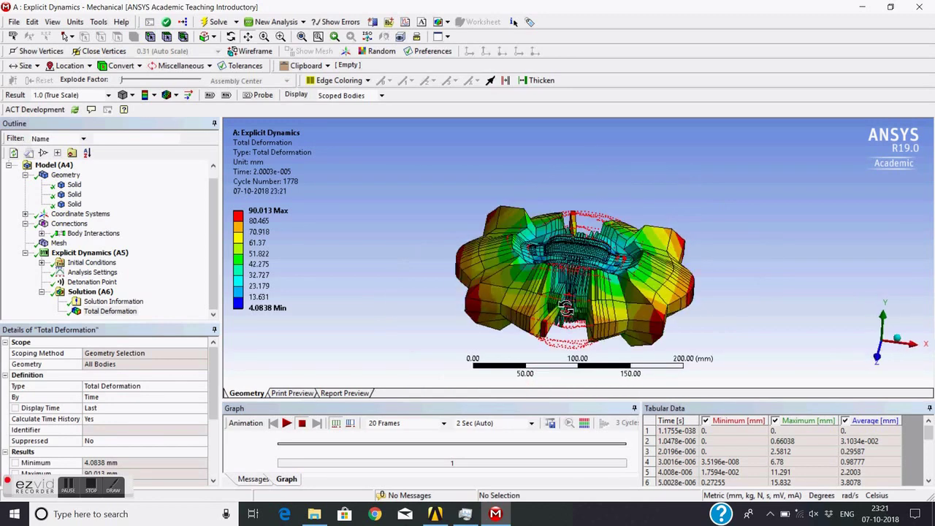
scroll(566, 308, up, 5)
ctrl+middle_drag(566, 308, 536, 277)
middle_drag(446, 260, 404, 243)
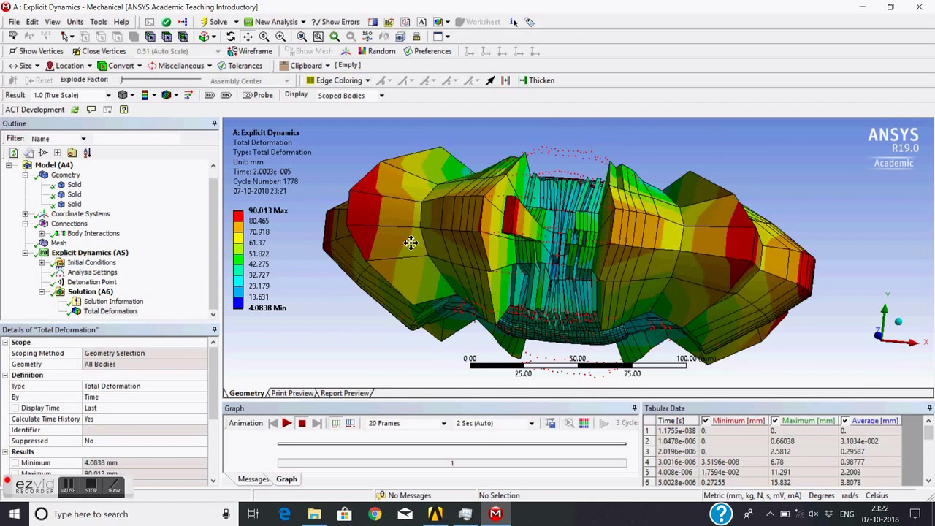
middle_drag(410, 243, 383, 181)
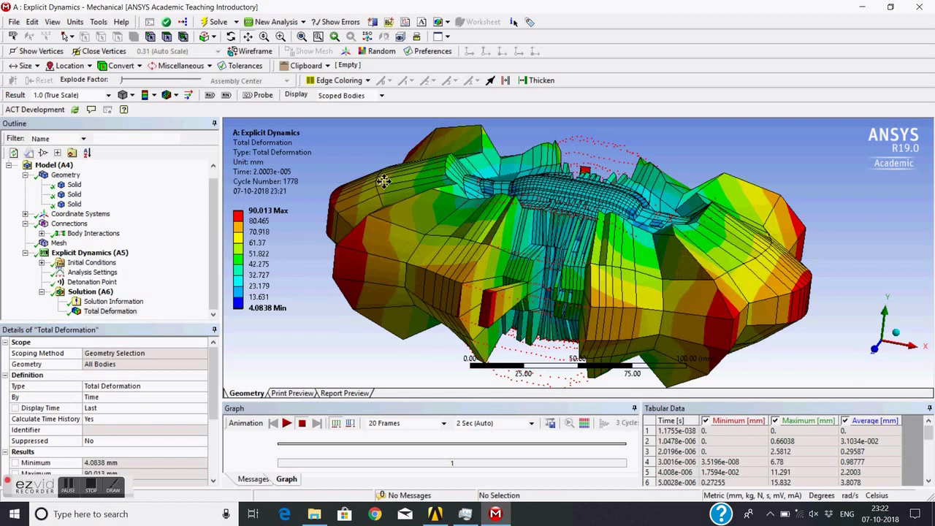
click(75, 186)
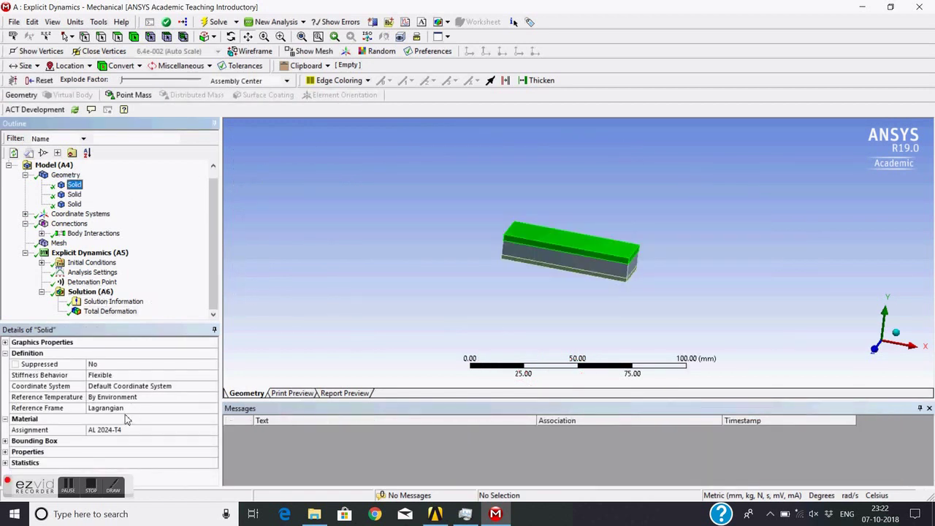
scroll(532, 249, up, 5)
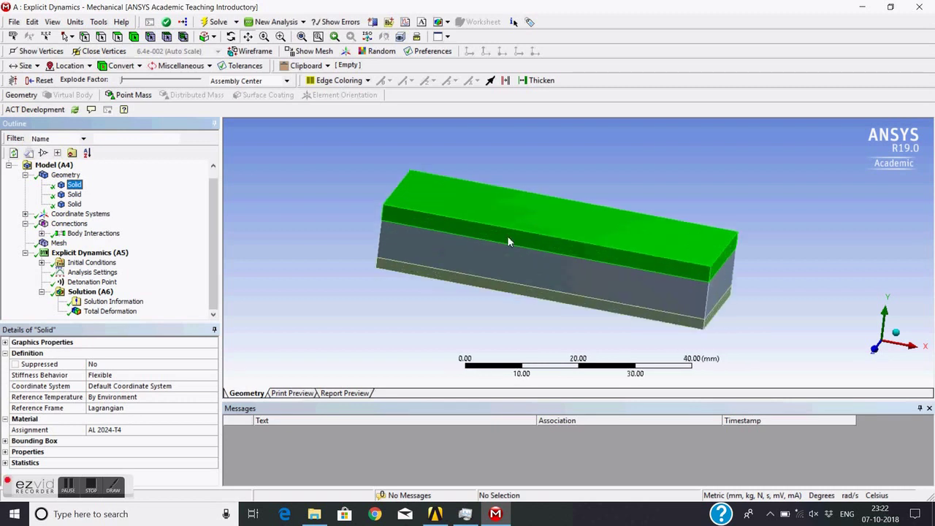
click(79, 195)
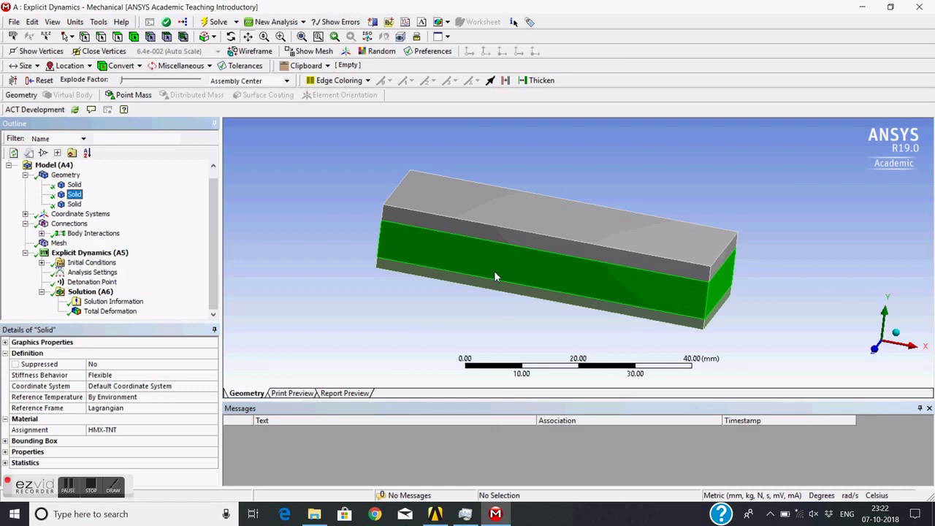
click(74, 204)
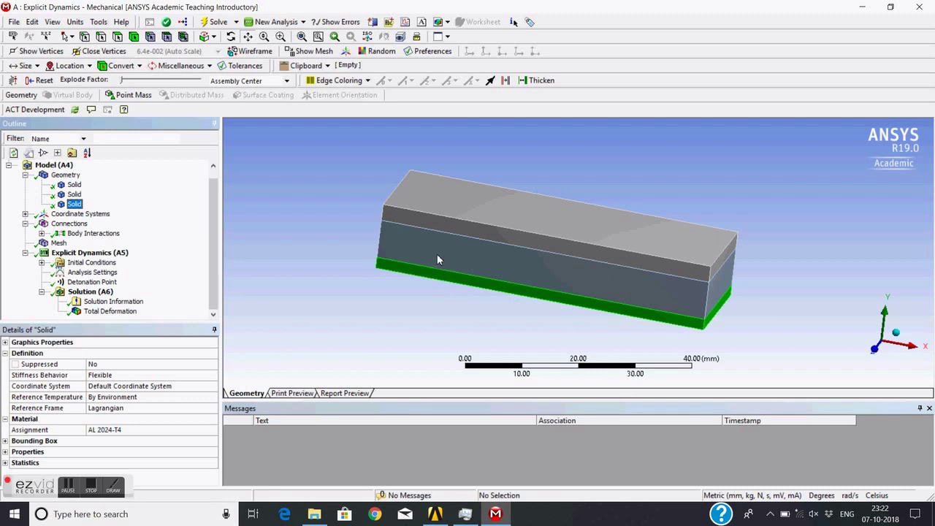
click(74, 195)
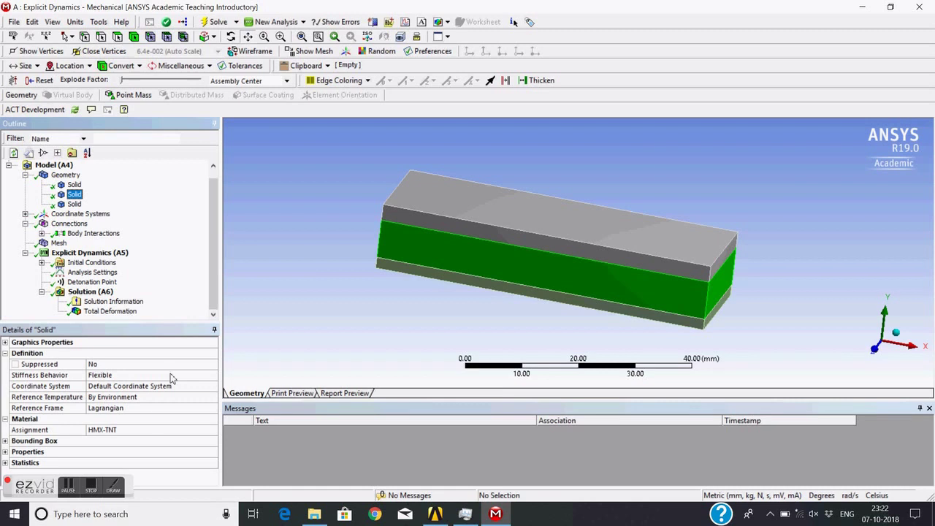
click(182, 410)
click(211, 412)
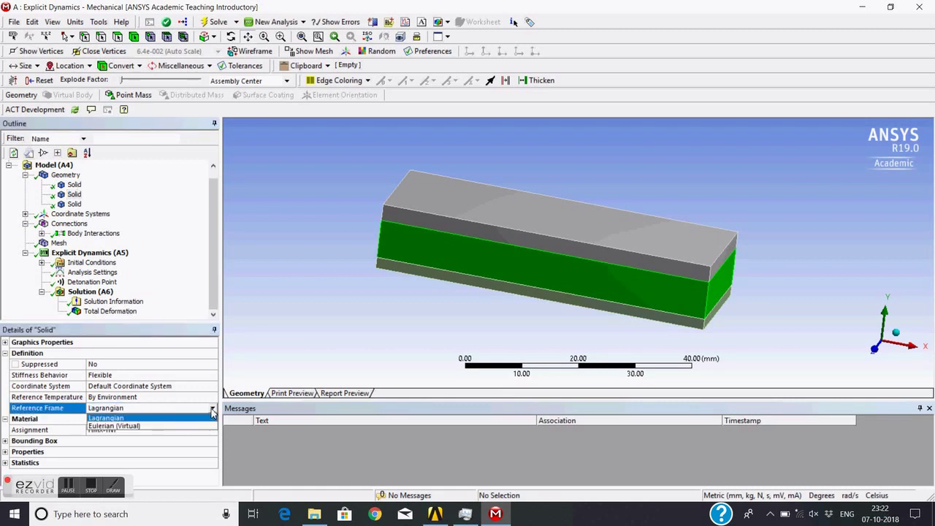
click(287, 361)
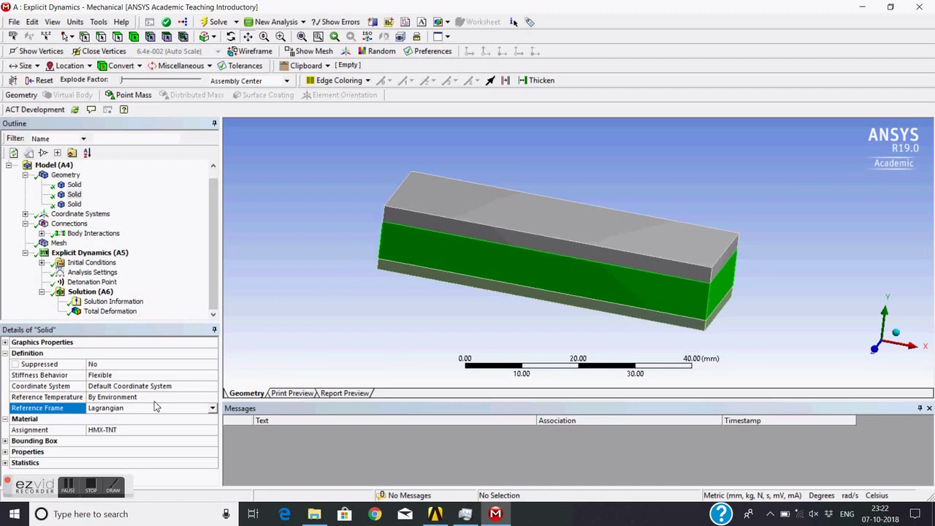
Orbit and zoom the Total Deformation plot, then select Solution (A6) in the Outline.
click(109, 311)
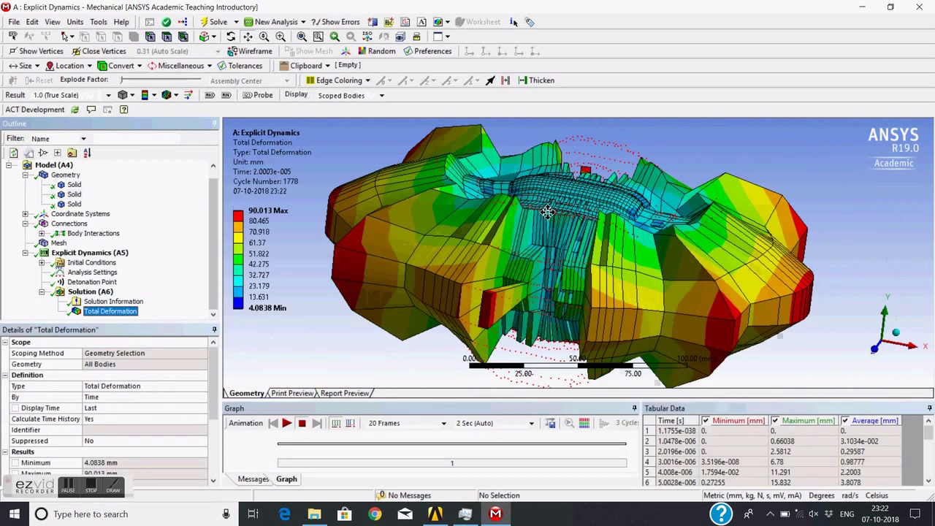
middle_drag(547, 212, 520, 227)
scroll(520, 228, up, 3)
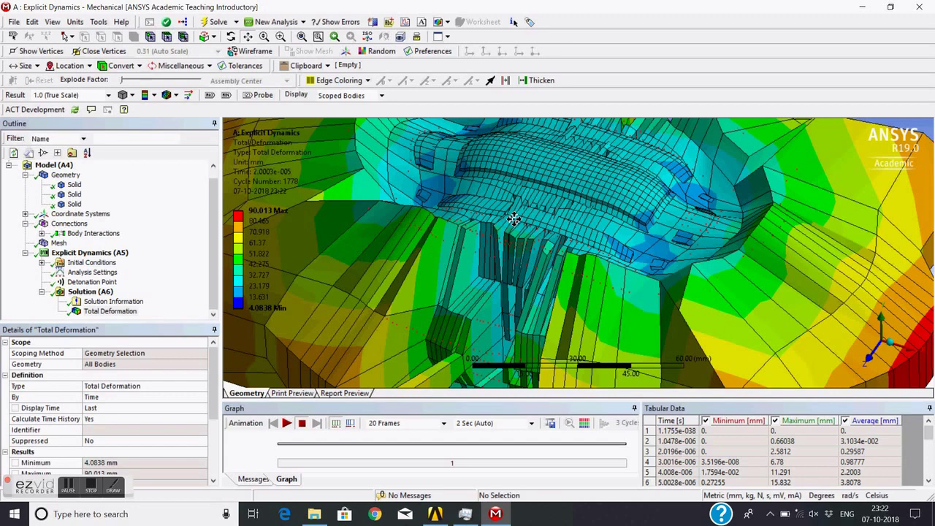
scroll(514, 218, down, 2)
middle_drag(509, 209, 560, 182)
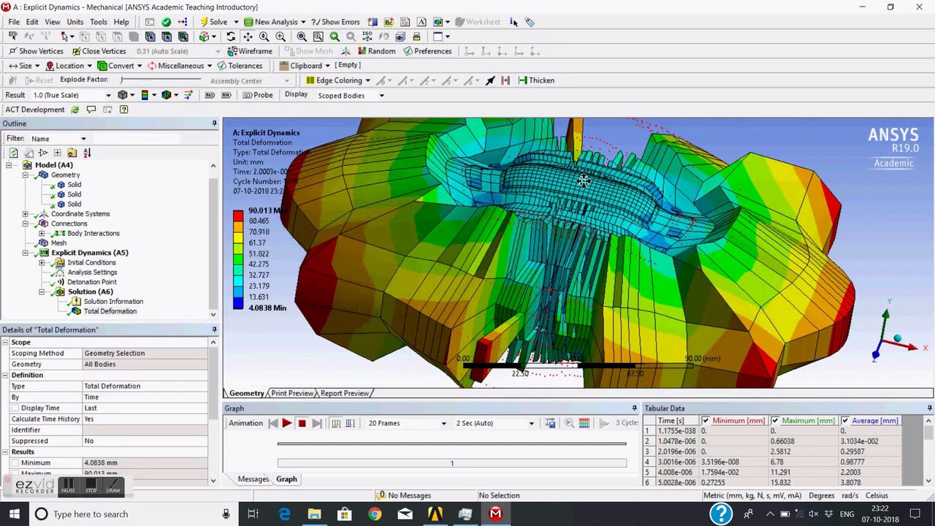
click(102, 293)
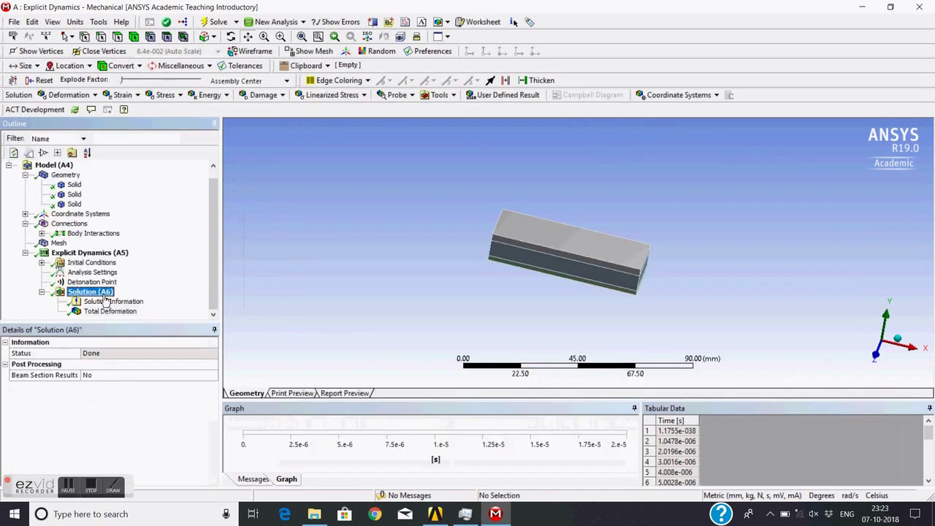
Insert a Directional Velocity result oriented along the Y Axis and evaluate all results.
right_click(106, 298)
mouse_move(147, 301)
mouse_move(265, 316)
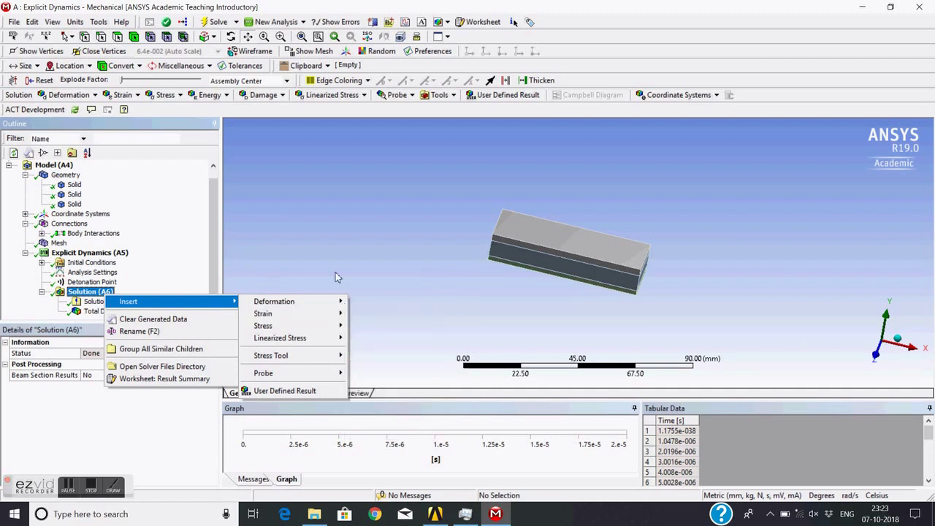
mouse_move(339, 314)
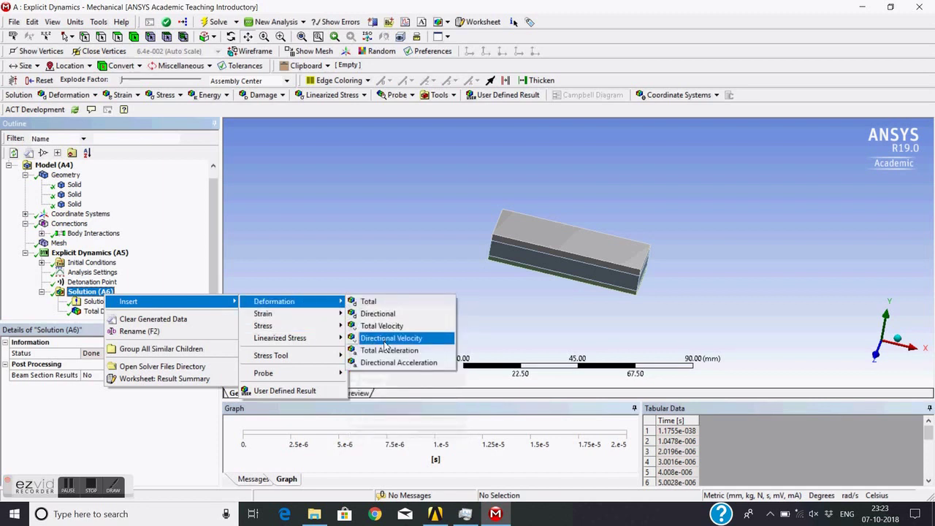
click(387, 338)
click(107, 399)
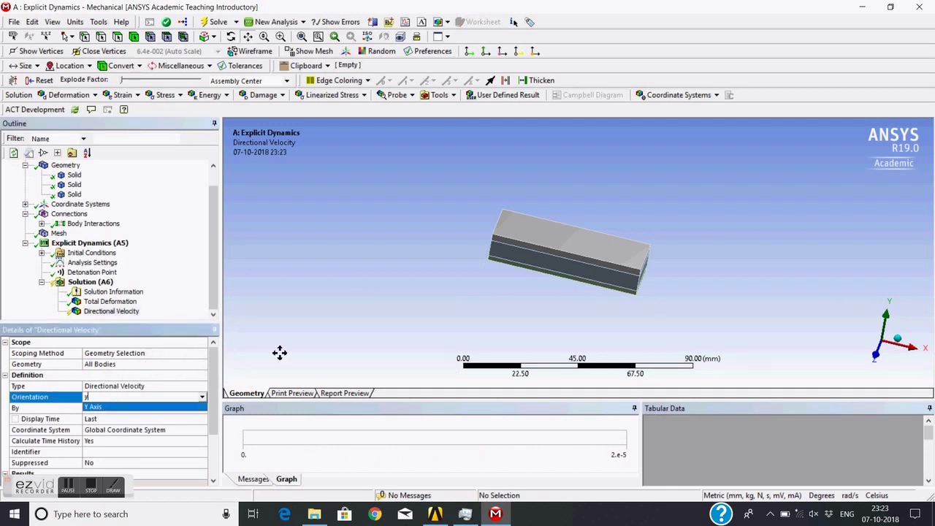
click(202, 397)
click(130, 416)
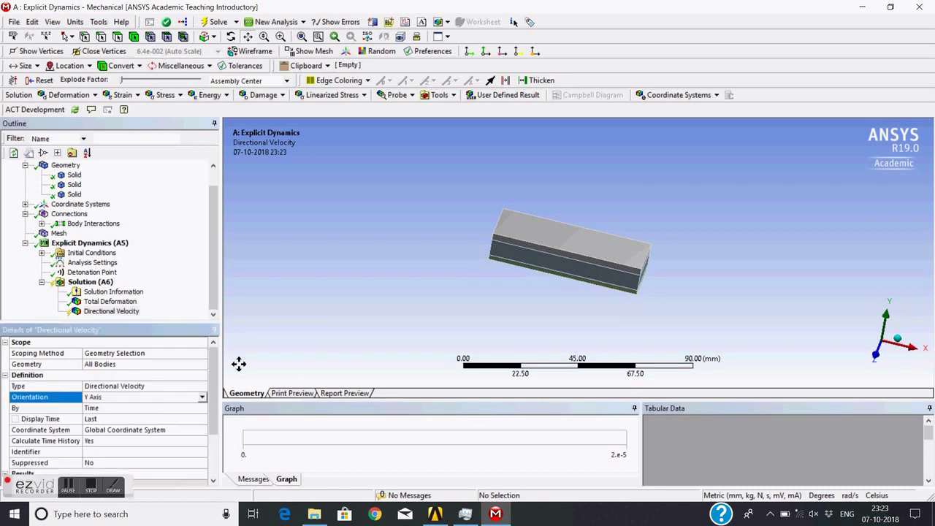
right_click(86, 316)
click(147, 153)
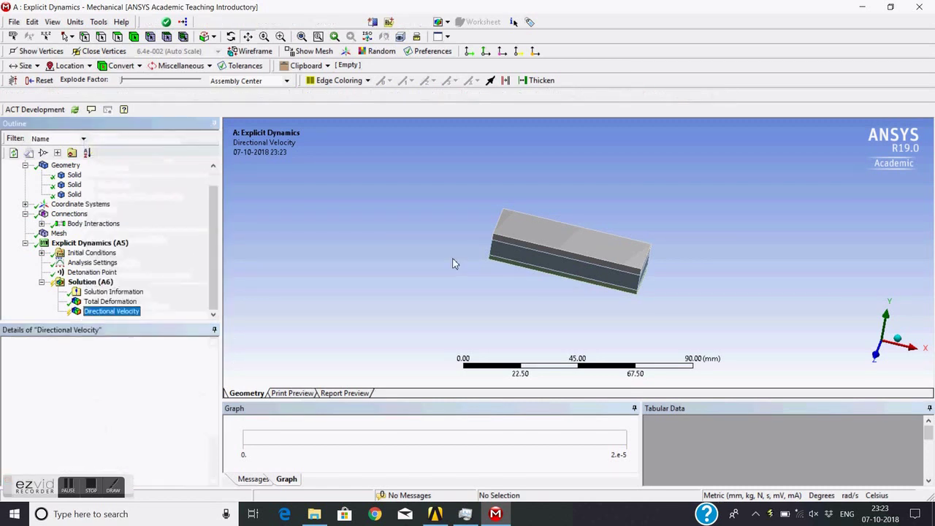
Probe the Y velocity on the top and underside (1593.4, −2046.8) with units set to Metric (m, kg, N, s, V, A).
middle_drag(452, 257, 490, 232)
scroll(475, 248, up, 3)
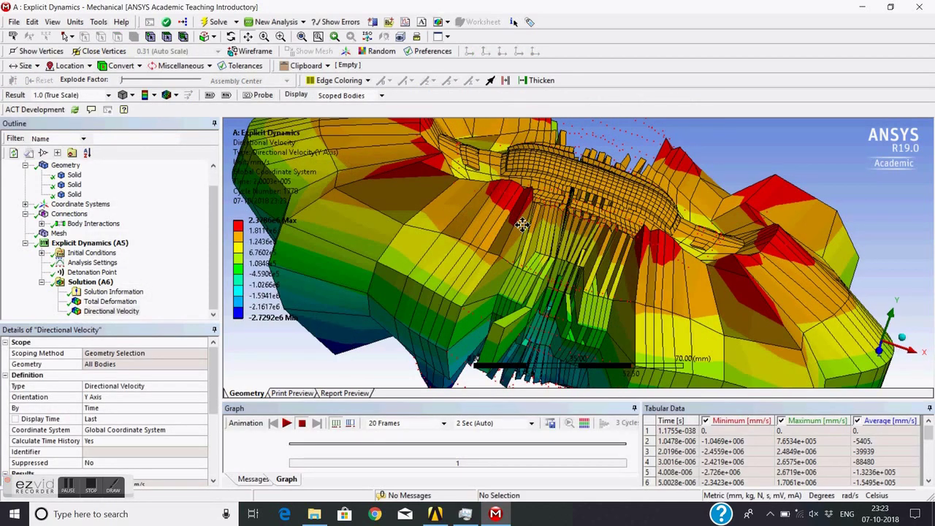
scroll(521, 224, down, 2)
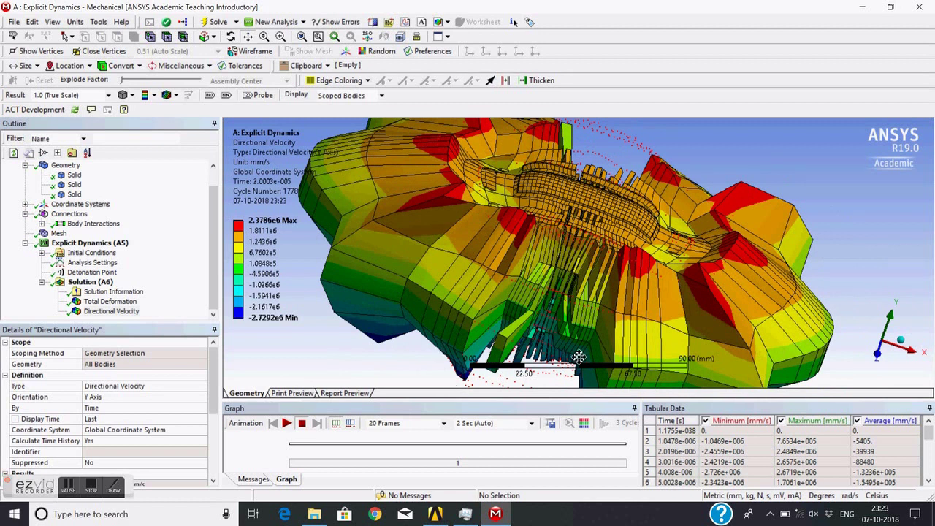
click(541, 192)
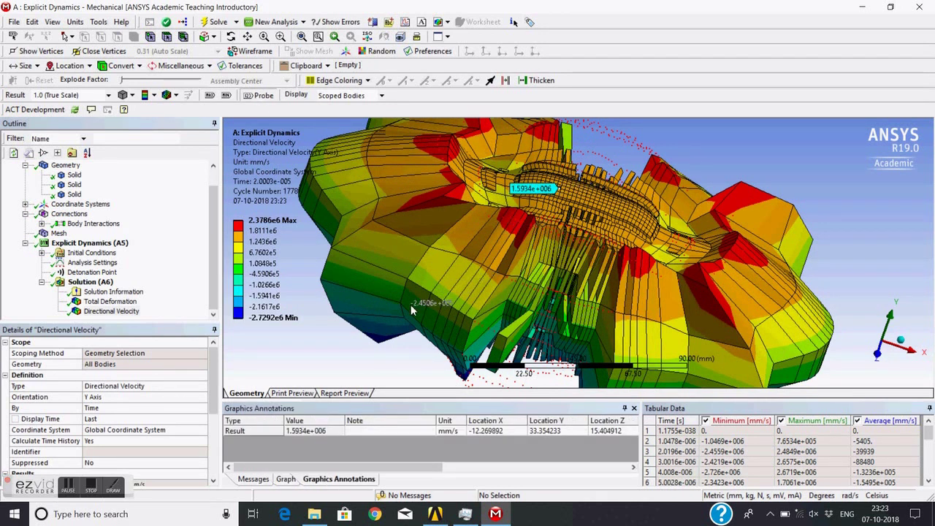
middle_drag(411, 310, 409, 288)
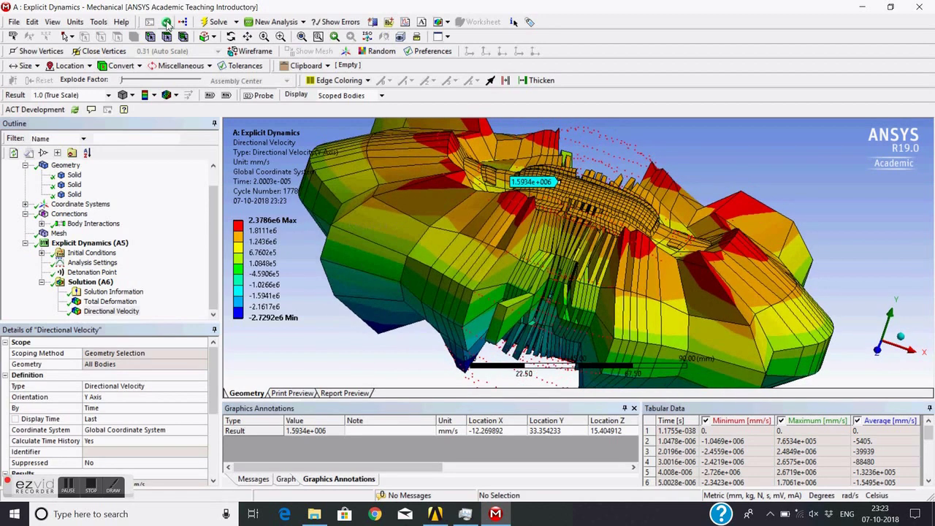
click(75, 22)
click(106, 36)
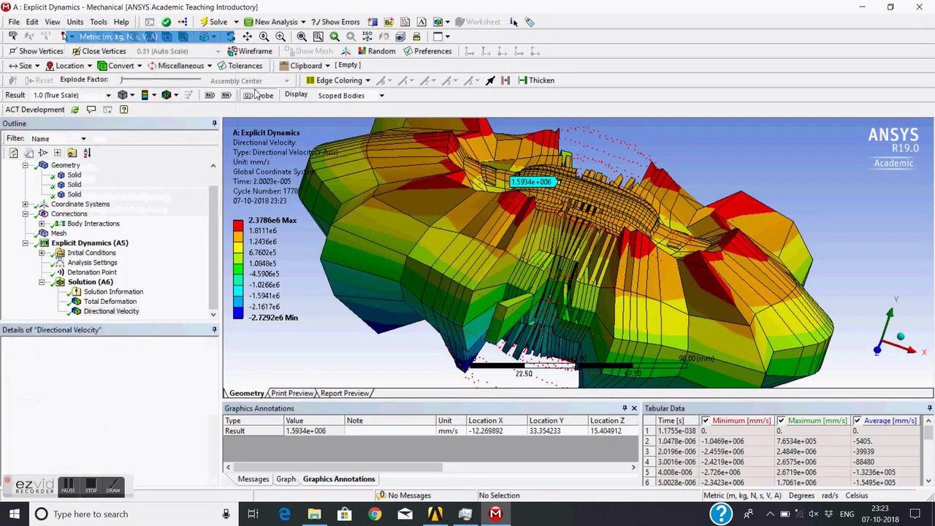
drag(559, 203, 529, 344)
click(525, 334)
mouse_move(508, 198)
middle_down()
mouse_move(476, 277)
mouse_move(537, 190)
mouse_move(488, 241)
middle_up()
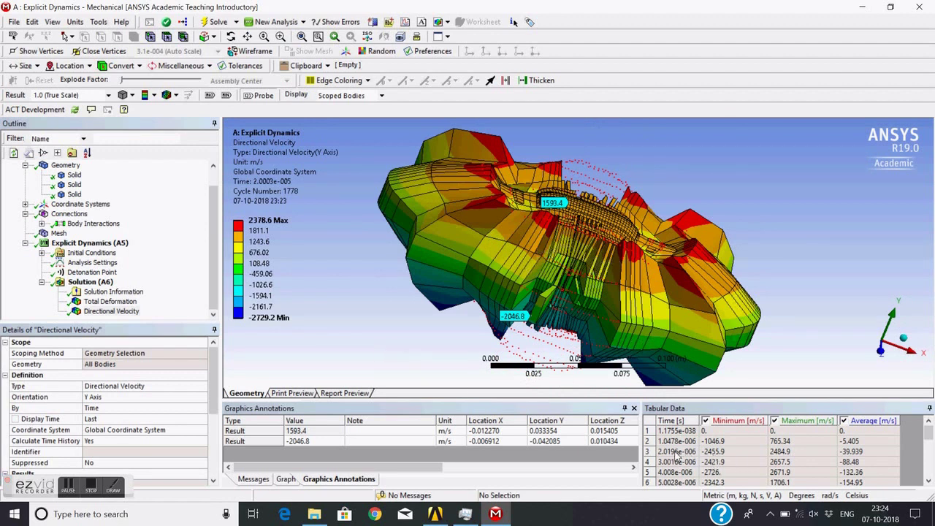
Retrieve the Y velocity result at 3.0016e-006 s, then at 9.0017e-006 s, from Tabular Data.
right_click(676, 456)
click(666, 465)
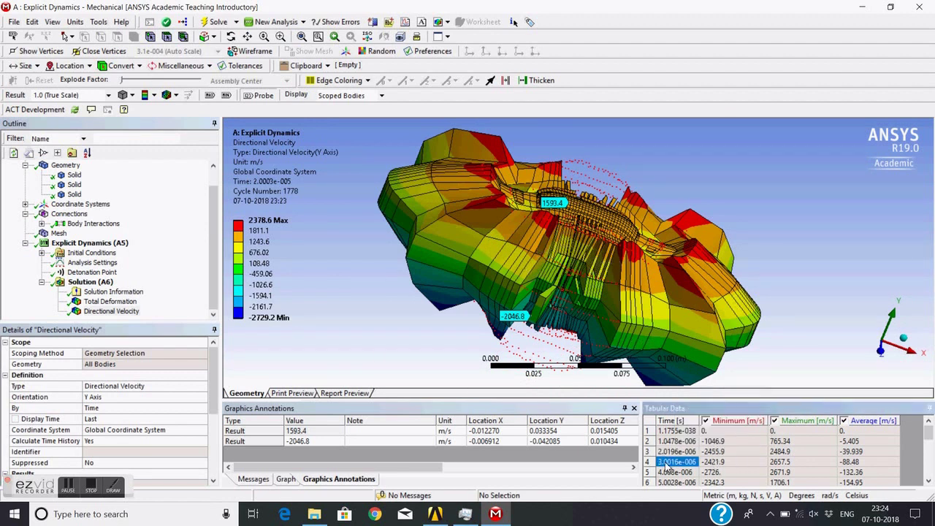
right_click(667, 464)
click(701, 418)
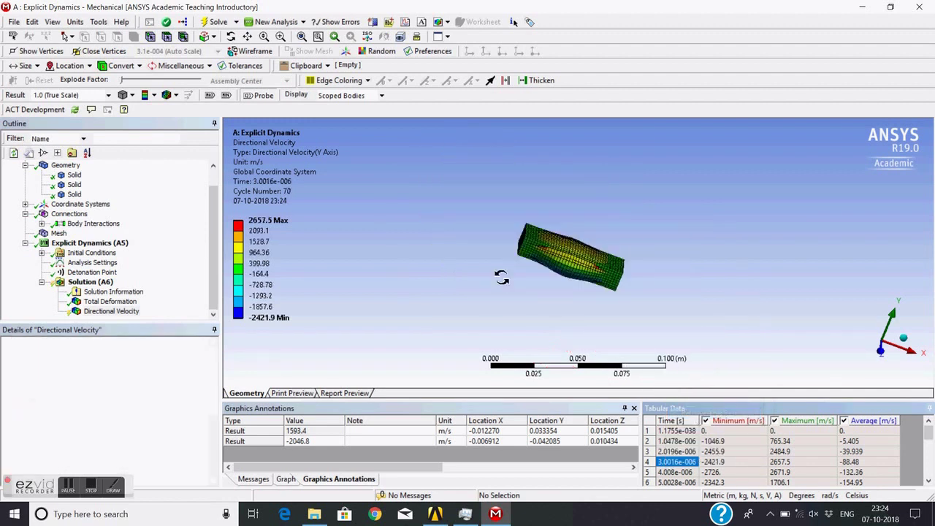
scroll(501, 277, up, 3)
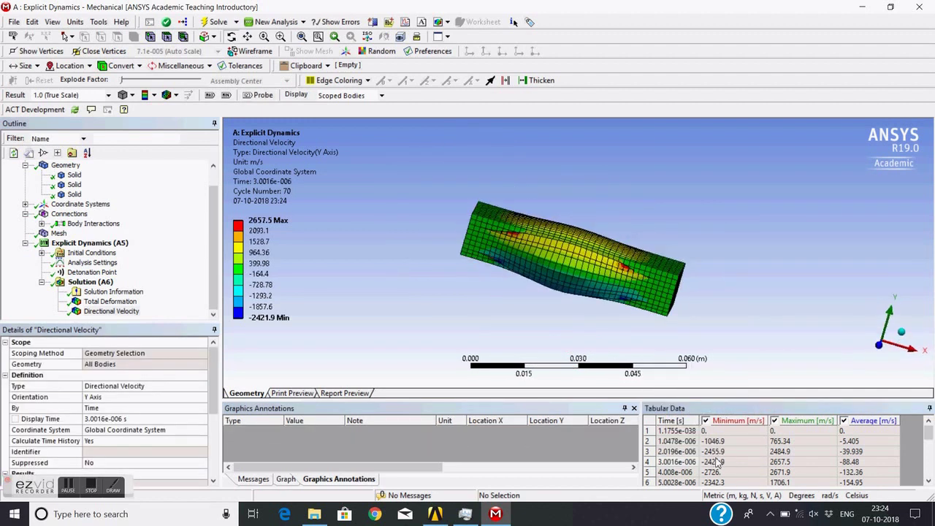
scroll(687, 453, down, 2)
click(676, 461)
right_click(681, 458)
click(721, 412)
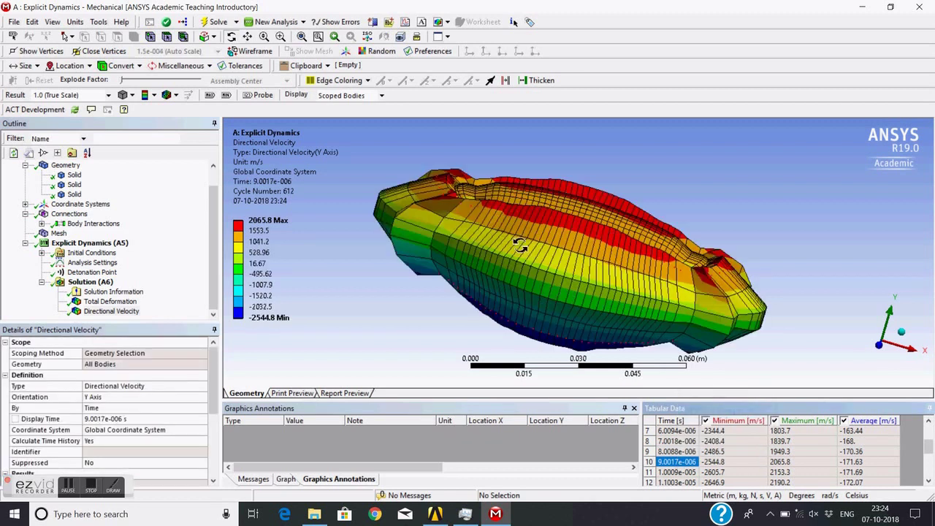
Probe the upper and lower surfaces, reading 1628.7 and −2075.8 m/s.
drag(519, 246, 542, 225)
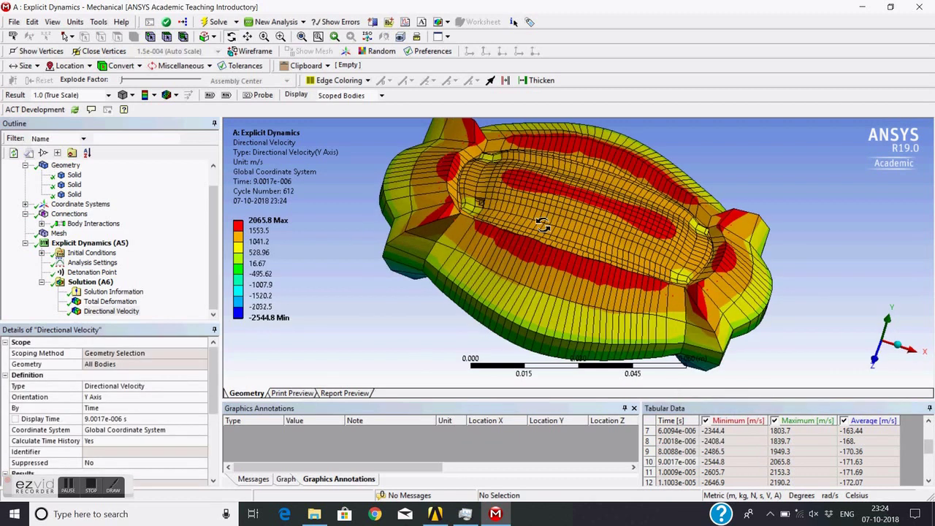
click(261, 94)
click(525, 182)
middle_drag(451, 252, 483, 195)
click(514, 288)
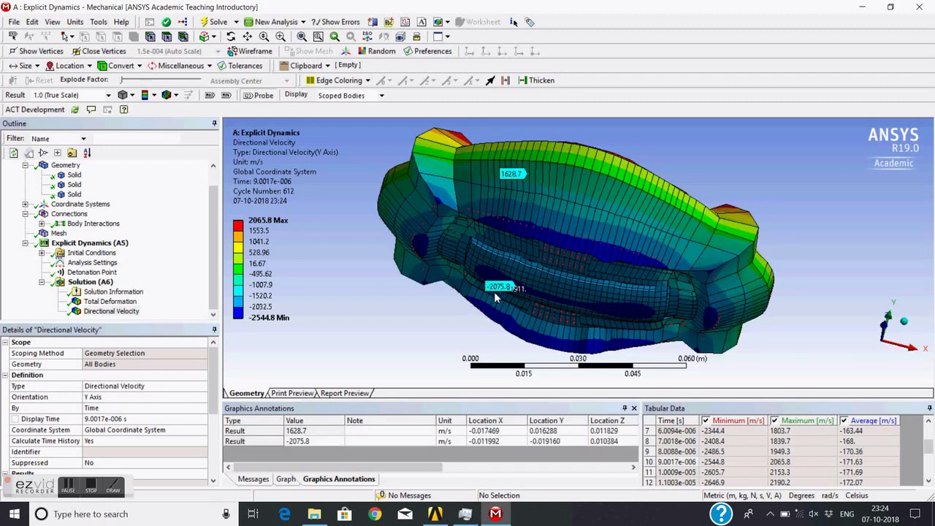
middle_drag(503, 176, 369, 243)
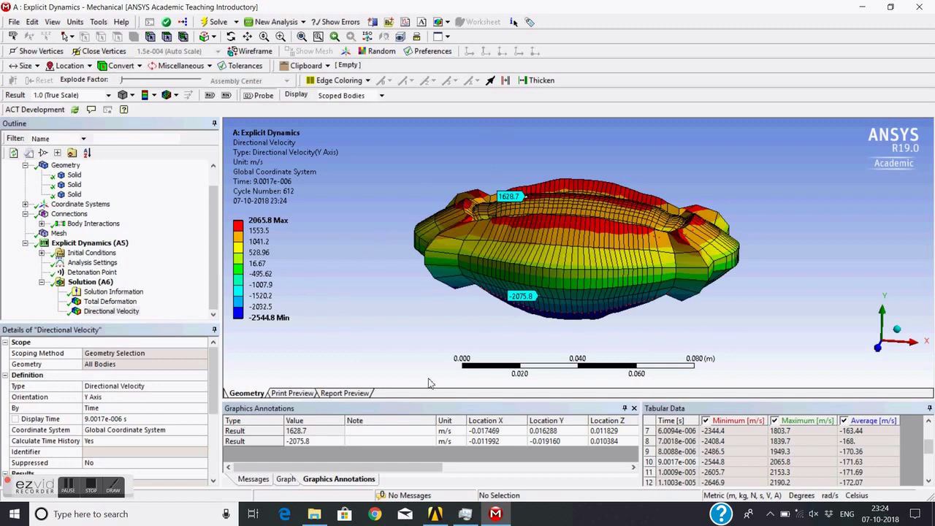
Close the probe annotations table, stop the Y velocity animation, and select the second Solid.
click(633, 409)
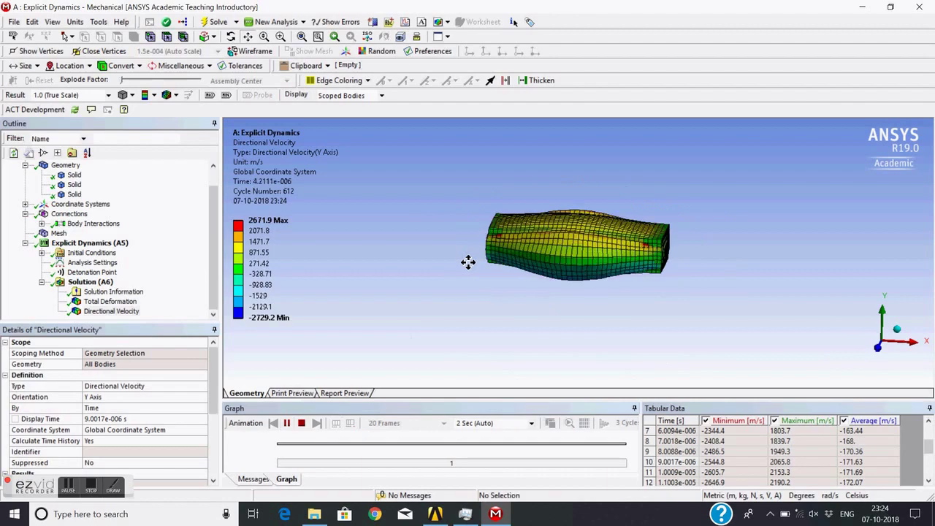
middle_drag(468, 267, 478, 229)
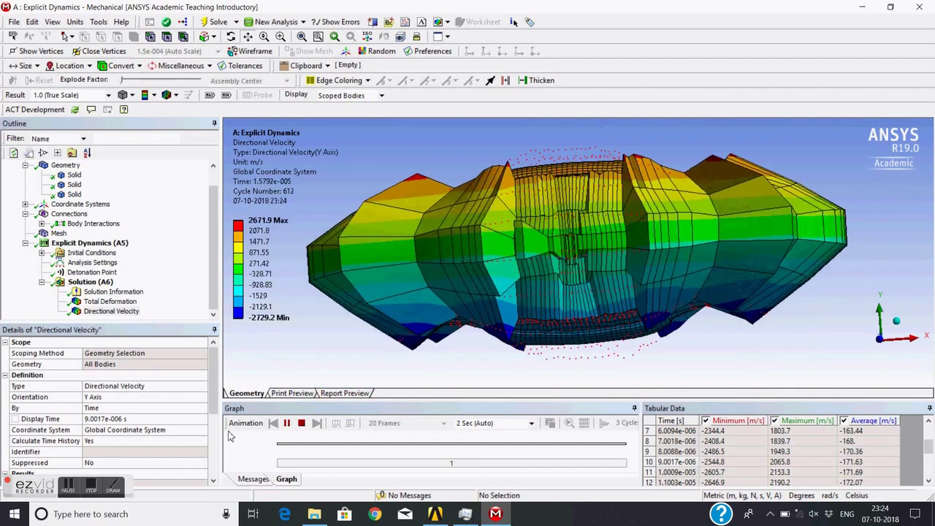
click(301, 423)
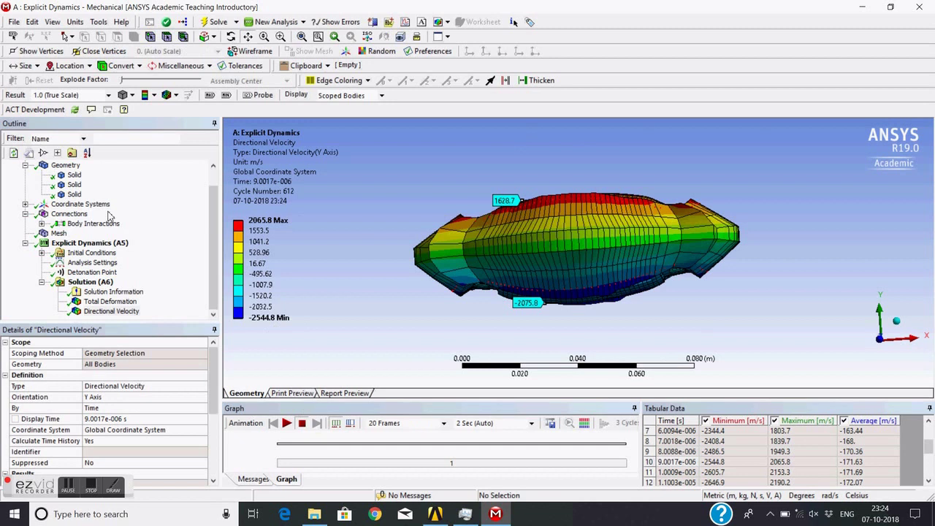
click(74, 184)
Hide the HMX-TNT explosive Solid and play the Total Deformation animation.
right_click(73, 187)
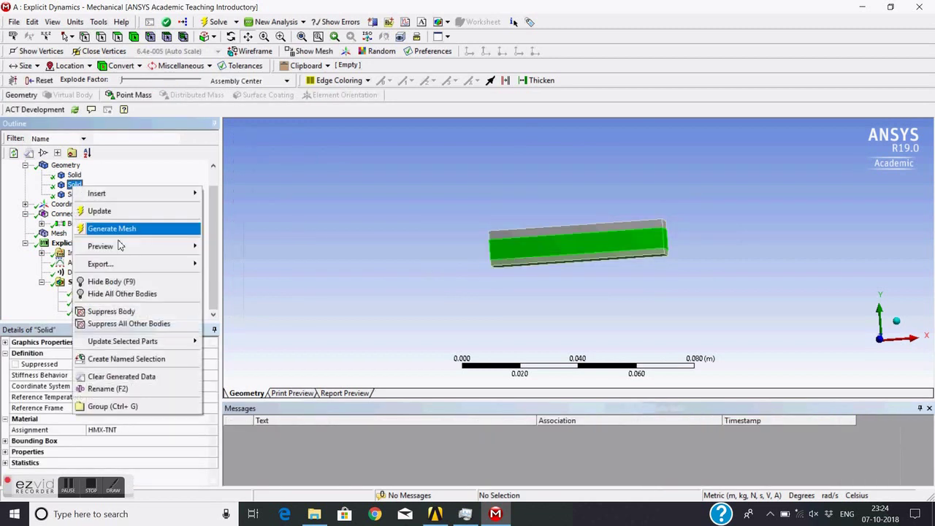
click(110, 282)
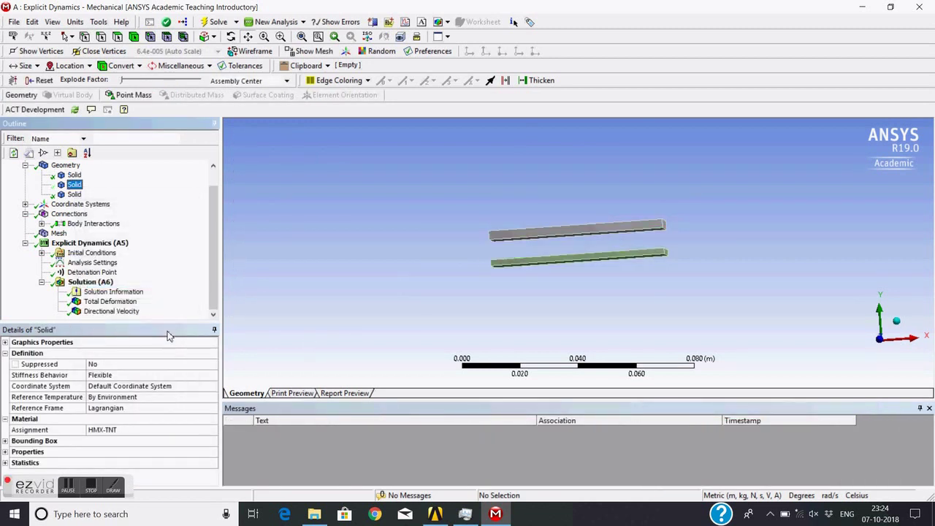
click(341, 271)
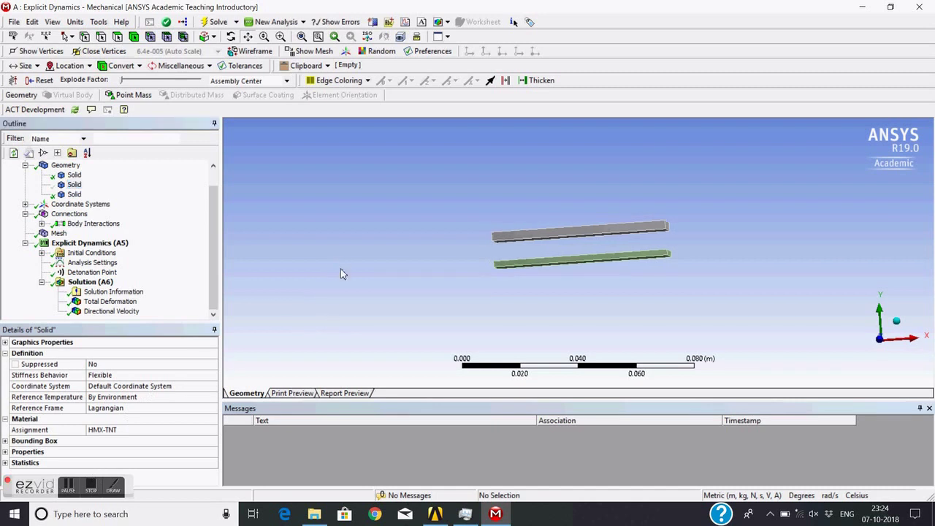
click(102, 302)
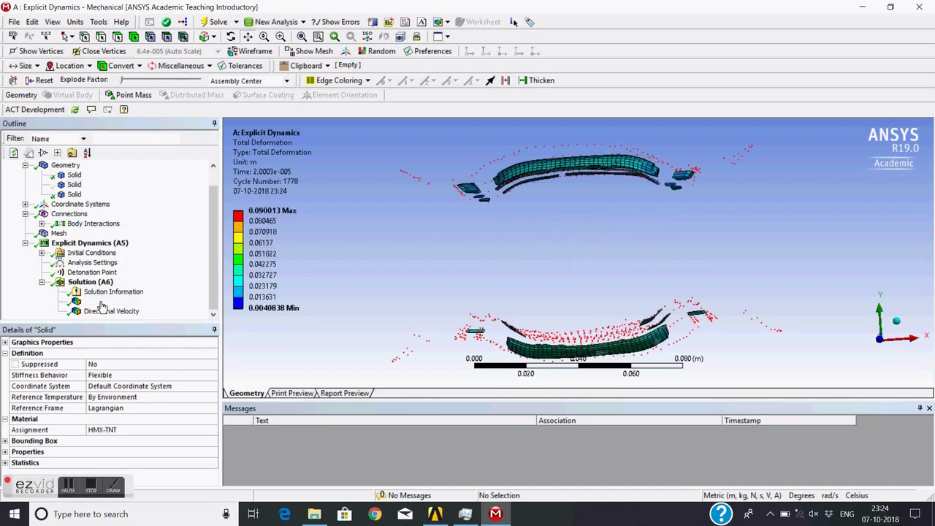
click(287, 423)
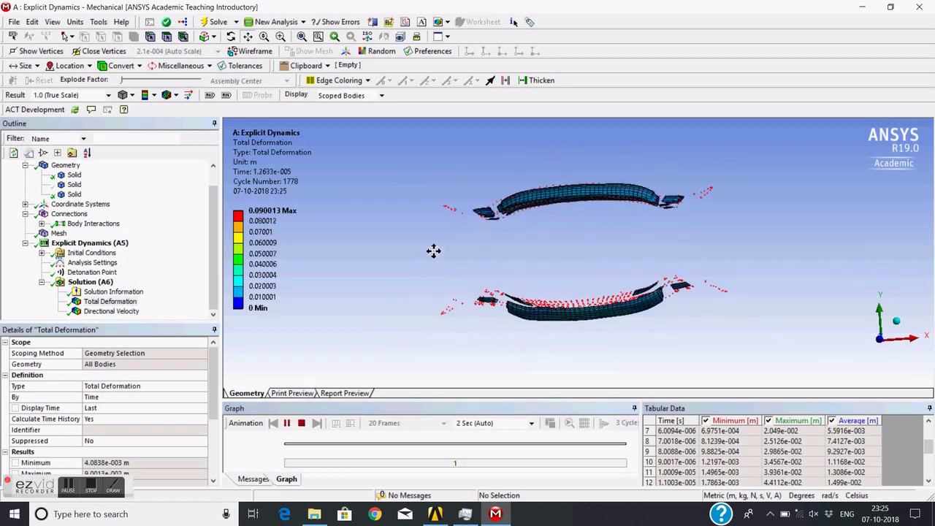
mouse_move(455, 223)
middle_down()
mouse_move(413, 260)
mouse_move(444, 231)
middle_up()
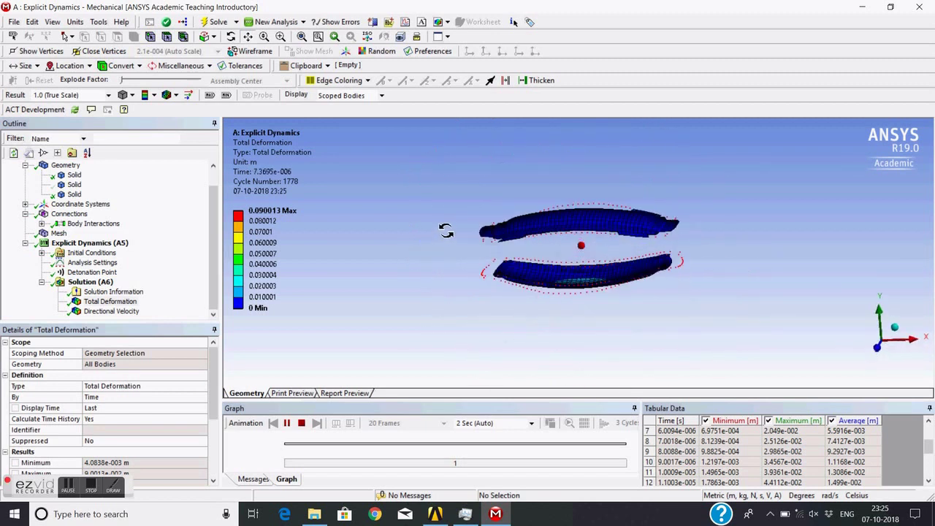